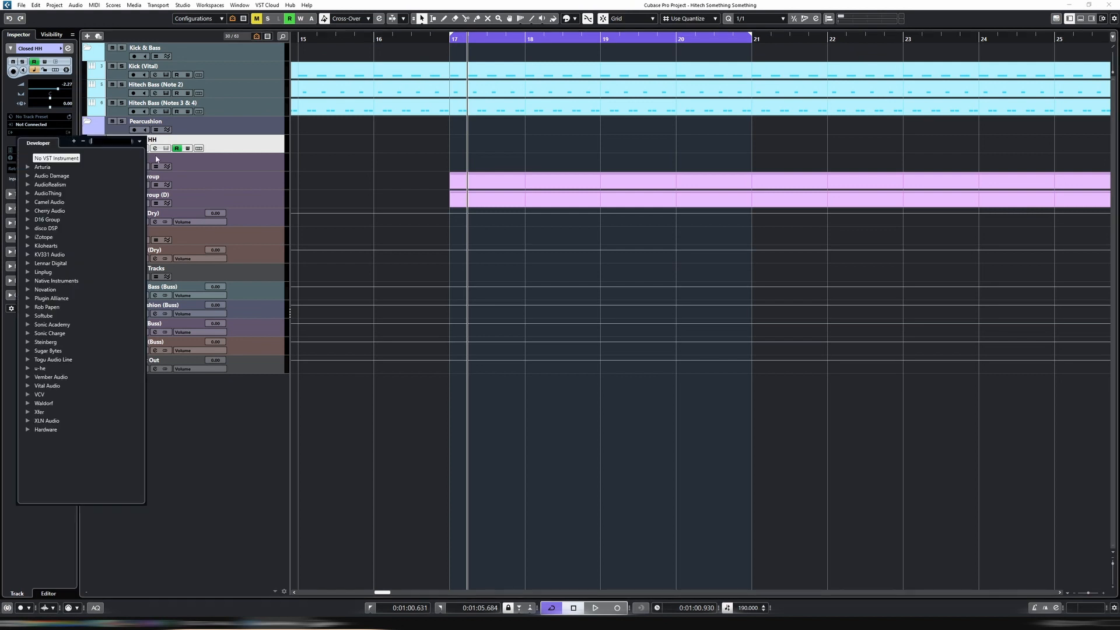
Step: Load Vital as the instrument on the Closed HH track and place its window over the arrangement
{"action": "type", "text": "vital"}
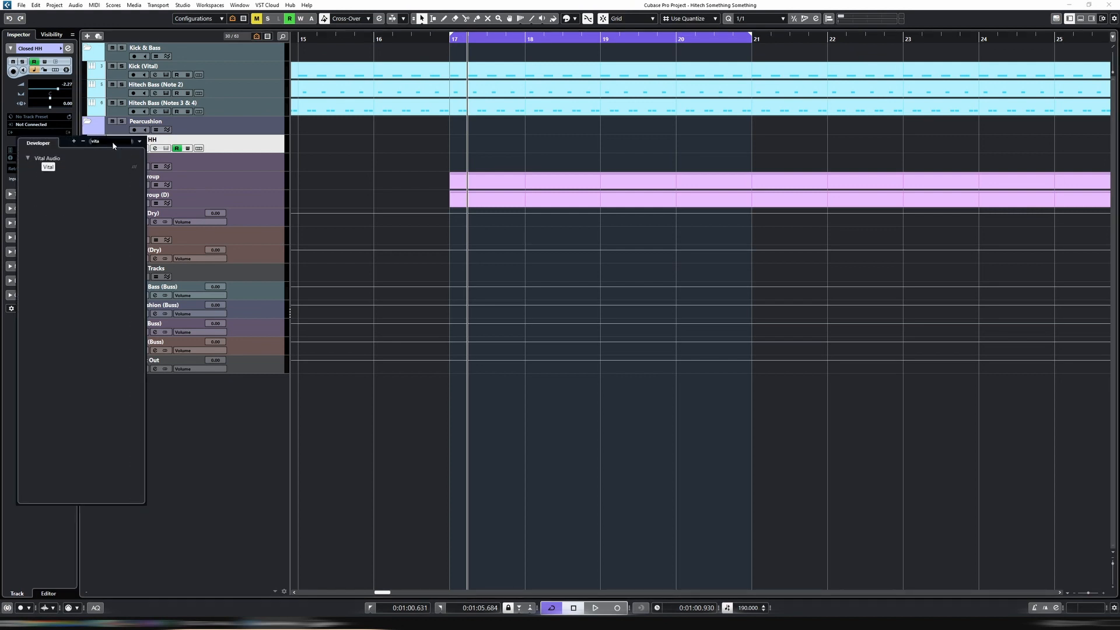
{"action": "left_click", "coordinate": [43, 171]}
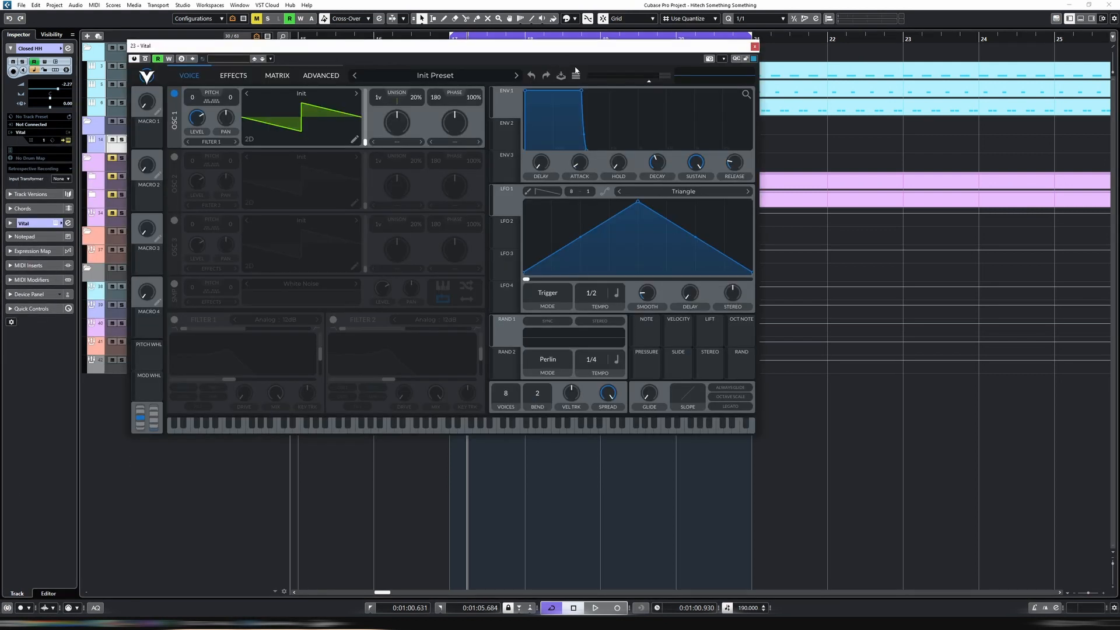
{"action": "left_click_drag", "start_coordinate": [401, 46], "coordinate": [516, 89]}
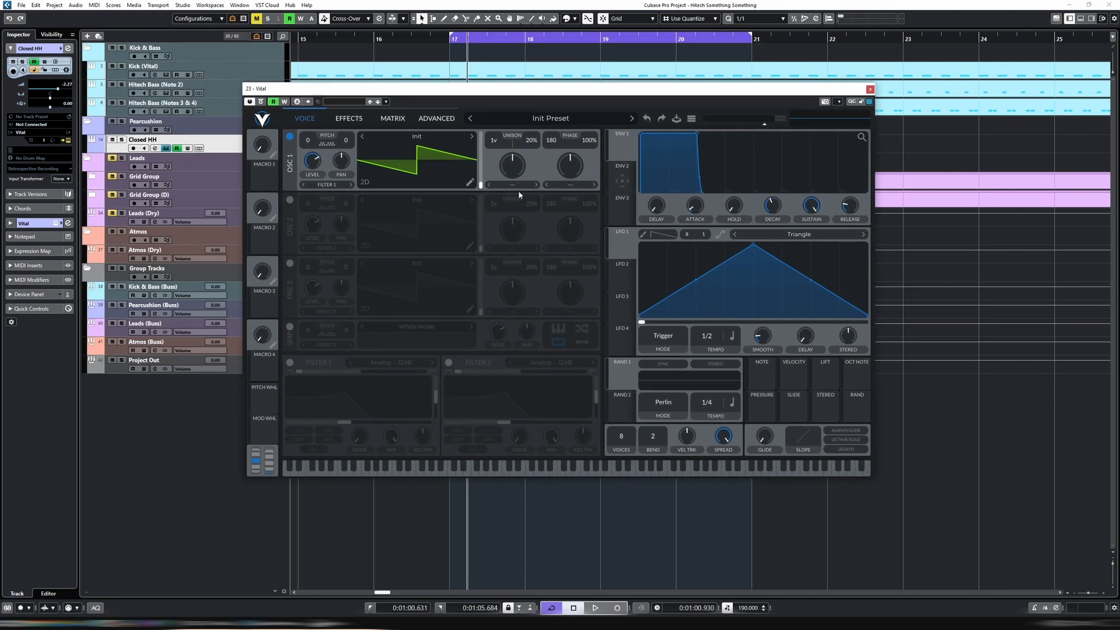
Step: Turn off oscillator 1, enable the White Noise sampler in Vital and audition a note
{"action": "left_click", "coordinate": [290, 137]}
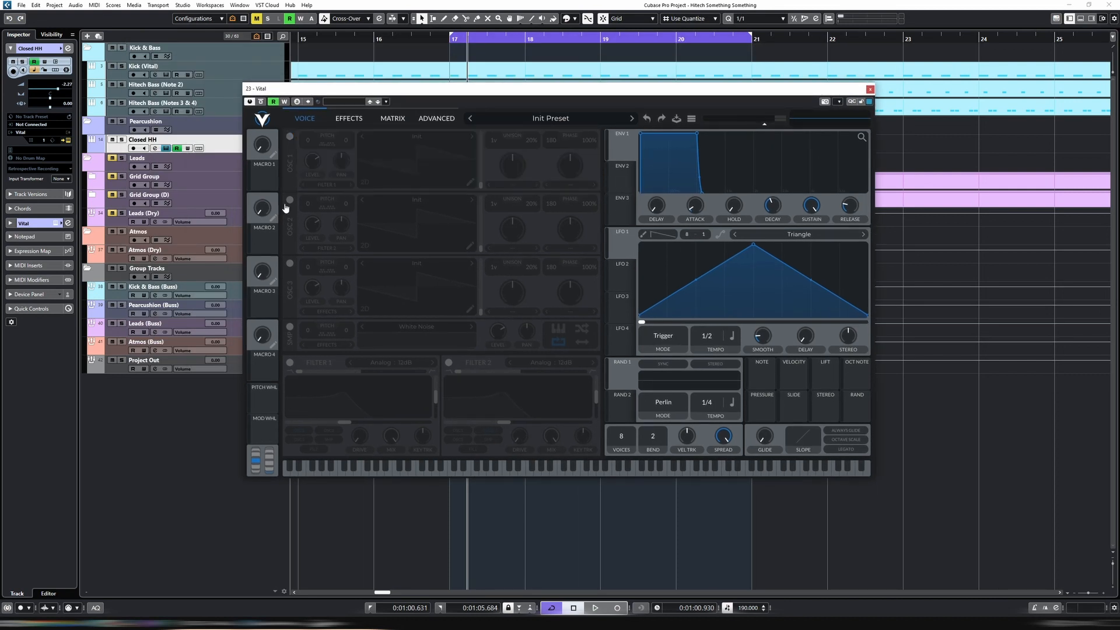
{"action": "left_click", "coordinate": [290, 327]}
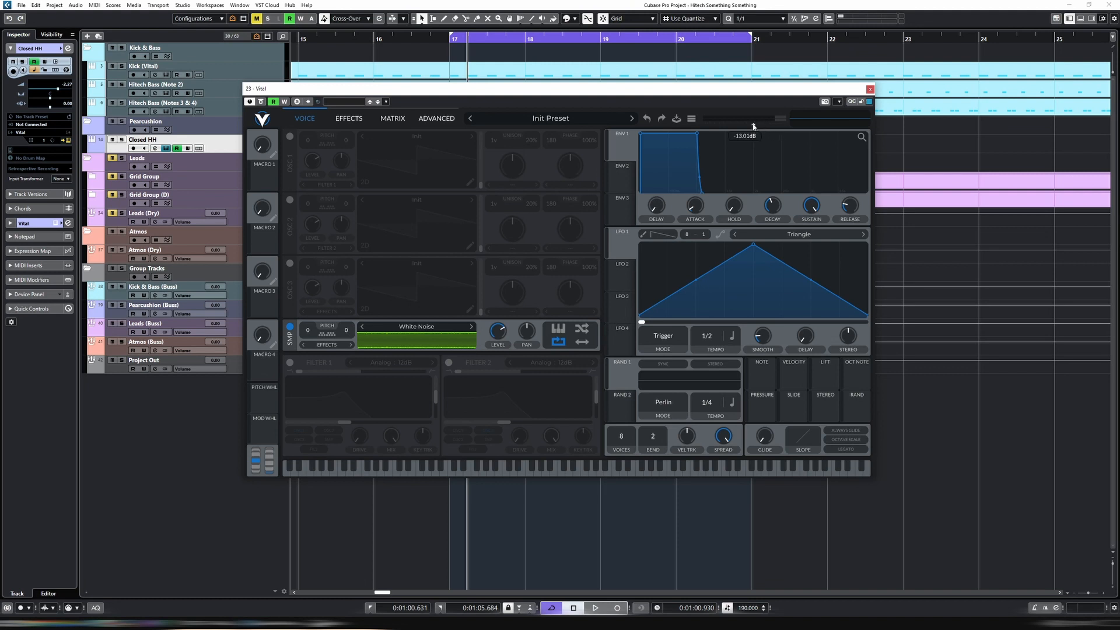
{"action": "left_click", "coordinate": [496, 475]}
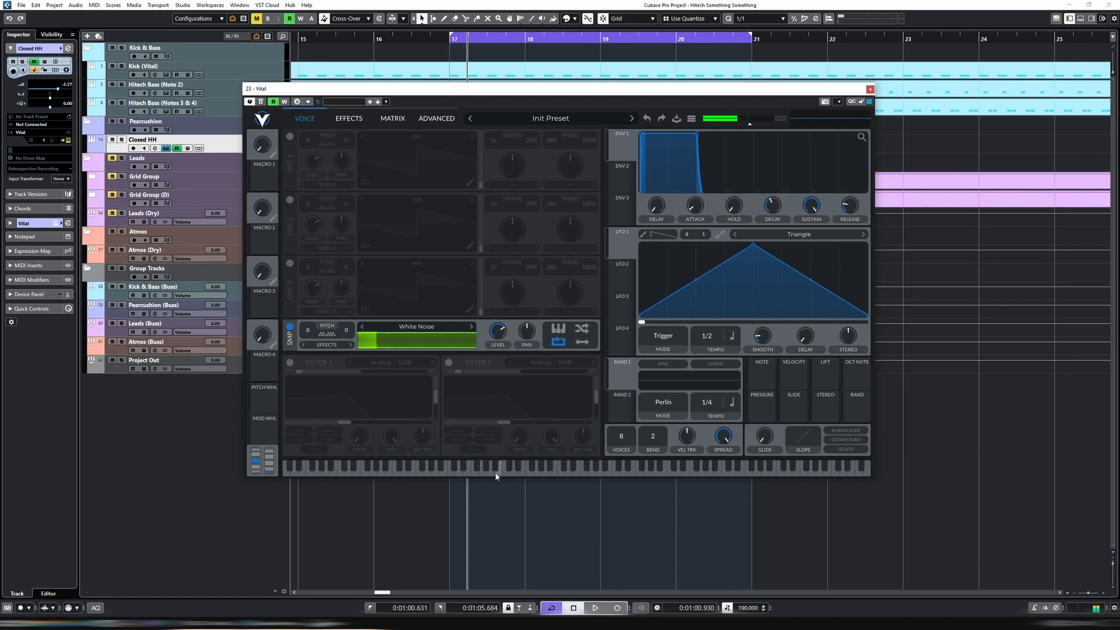
{"action": "key", "text": "Escape"}
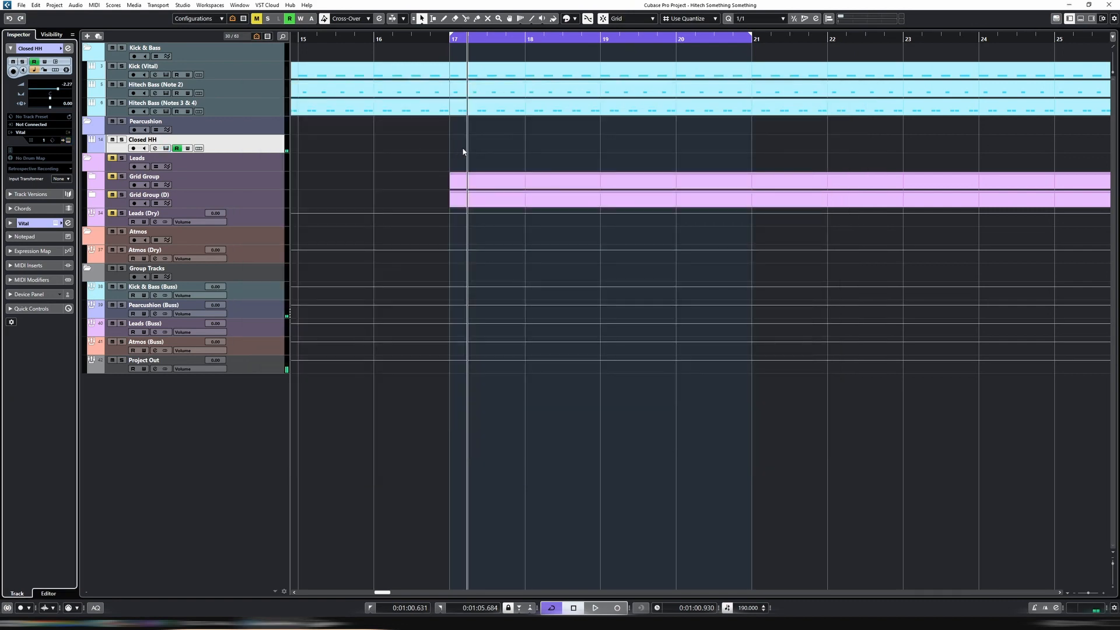
Step: Create a MIDI part on the Closed HH track at bar 17 and enter a 1/16 C3 note at its start
{"action": "double_click", "coordinate": [463, 149]}
{"action": "key", "text": "Return"}
{"action": "left_click", "coordinate": [521, 393], "text": "alt"}
{"action": "key", "text": "alt+5"}
{"action": "left_click_drag", "start_coordinate": [524, 396], "coordinate": [455, 399]}
{"action": "key", "text": "h"}
{"action": "key", "text": "h"}
{"action": "key", "text": "h"}
{"action": "key", "text": "g"}
Step: Duplicate the 1/16 C3 note until it fills bar 17, and loop the selected notes
{"action": "key", "text": "ctrl+d"}
{"action": "key", "text": "ctrl+d"}
{"action": "key", "text": "ctrl+d"}
{"action": "key", "text": "ctrl+d"}
{"action": "key", "text": "ctrl+d"}
{"action": "key", "text": "ctrl+d"}
{"action": "key", "text": "ctrl+d"}
{"action": "key", "text": "ctrl+d"}
{"action": "key", "text": "ctrl+d"}
{"action": "key", "text": "ctrl+d"}
{"action": "key", "text": "ctrl+d"}
{"action": "key", "text": "ctrl+d"}
{"action": "key", "text": "ctrl+d"}
{"action": "key", "text": "ctrl+d"}
{"action": "key", "text": "ctrl+d"}
{"action": "key", "text": "ctrl+a"}
{"action": "key", "text": "shift+g"}
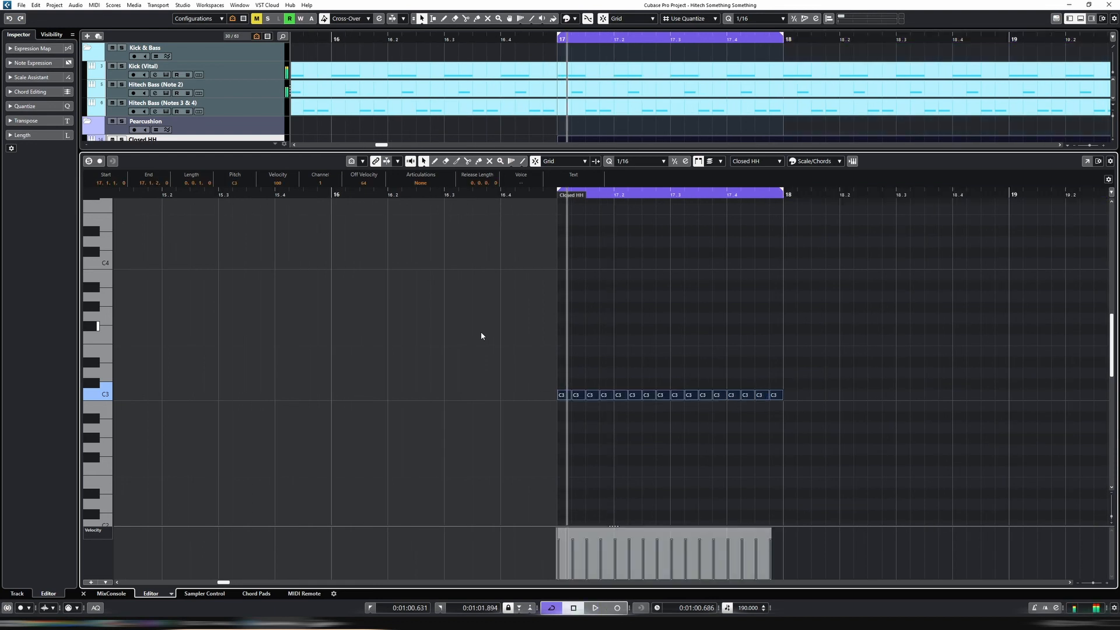
Step: Split the Closed HH part at bar 18 and delete the section after the split
{"action": "key", "text": "Return"}
{"action": "key", "text": "3"}
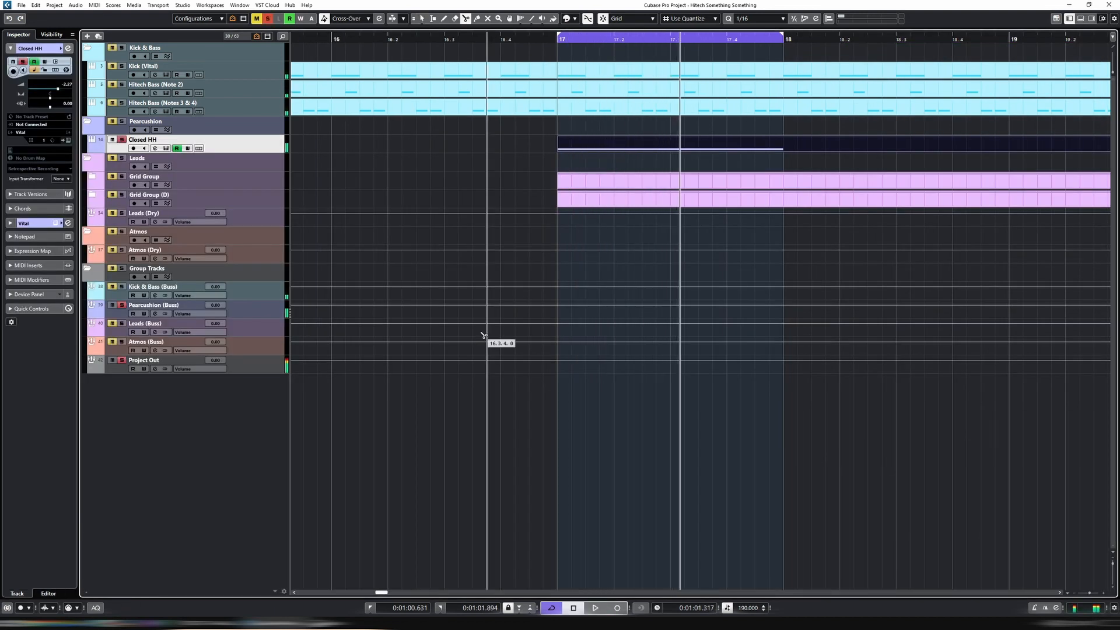
{"action": "left_click", "coordinate": [784, 143]}
{"action": "key", "text": "1"}
{"action": "key", "text": "Delete"}
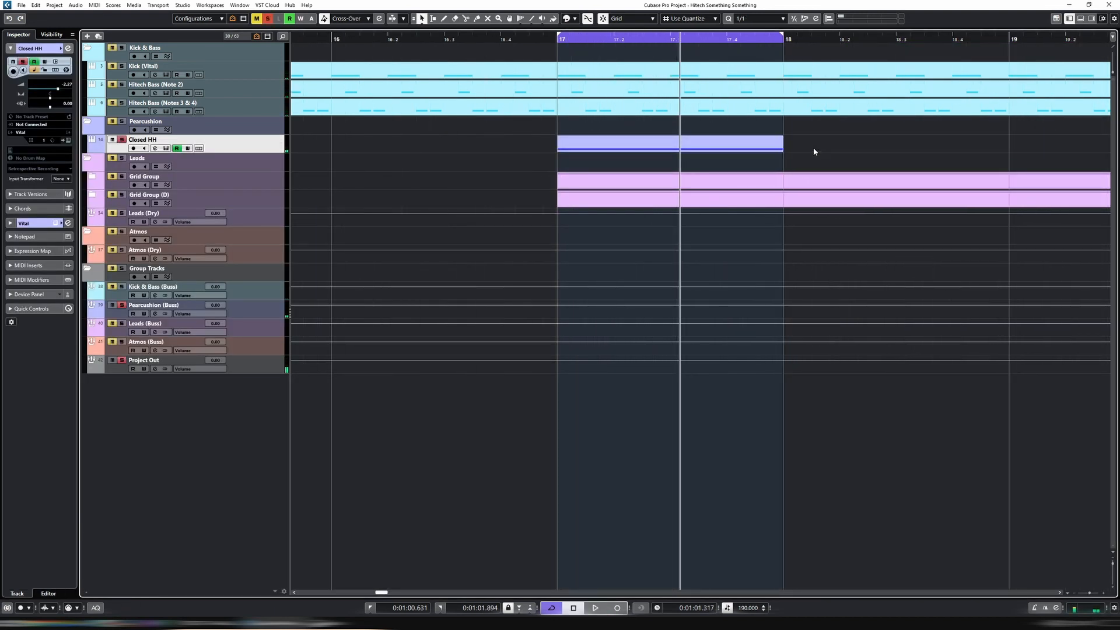
Step: Play back the one-bar Closed HH part and check its notes and instrument
{"action": "left_click", "coordinate": [607, 145]}
{"action": "key", "text": "space"}
{"action": "key", "text": "space"}
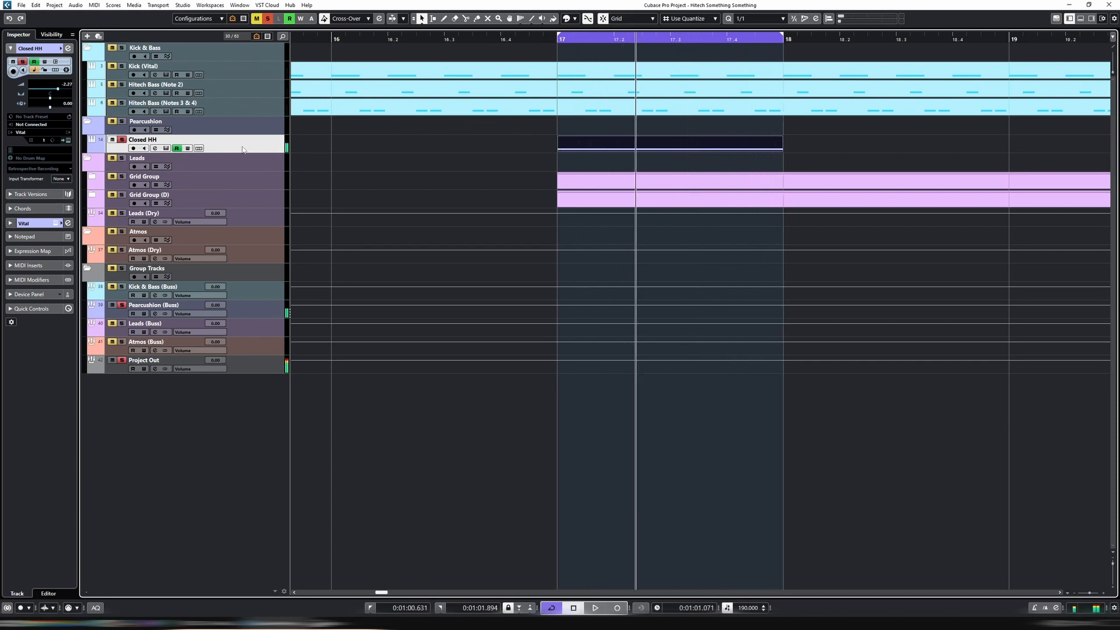
{"action": "key", "text": "e"}
{"action": "key", "text": "e"}
{"action": "key", "text": "e"}
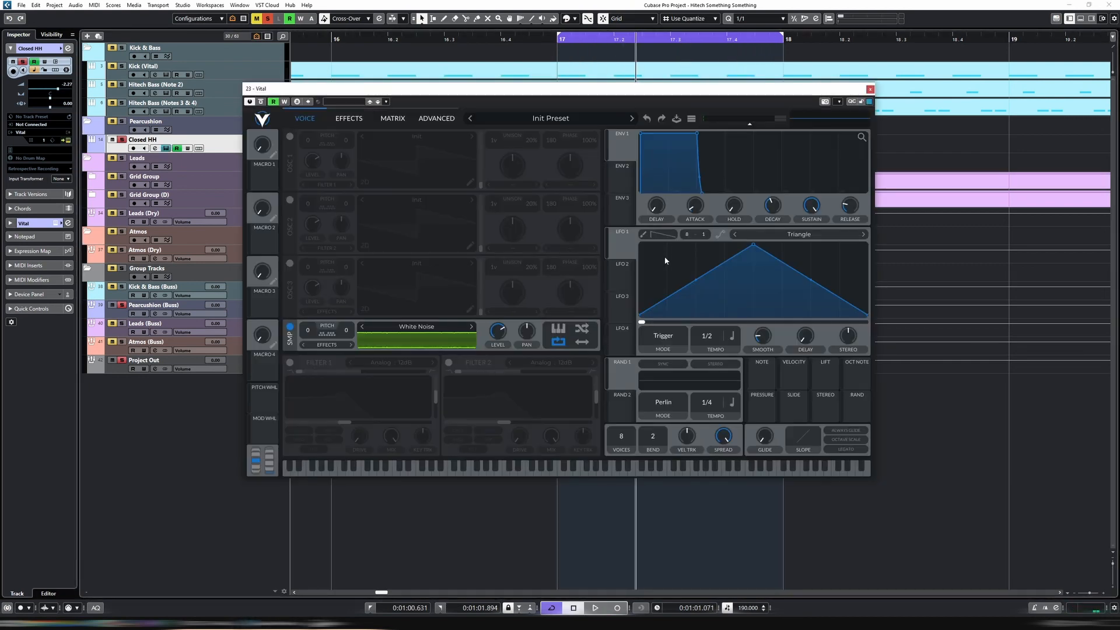
{"action": "key", "text": "e"}
{"action": "key", "text": "Return"}
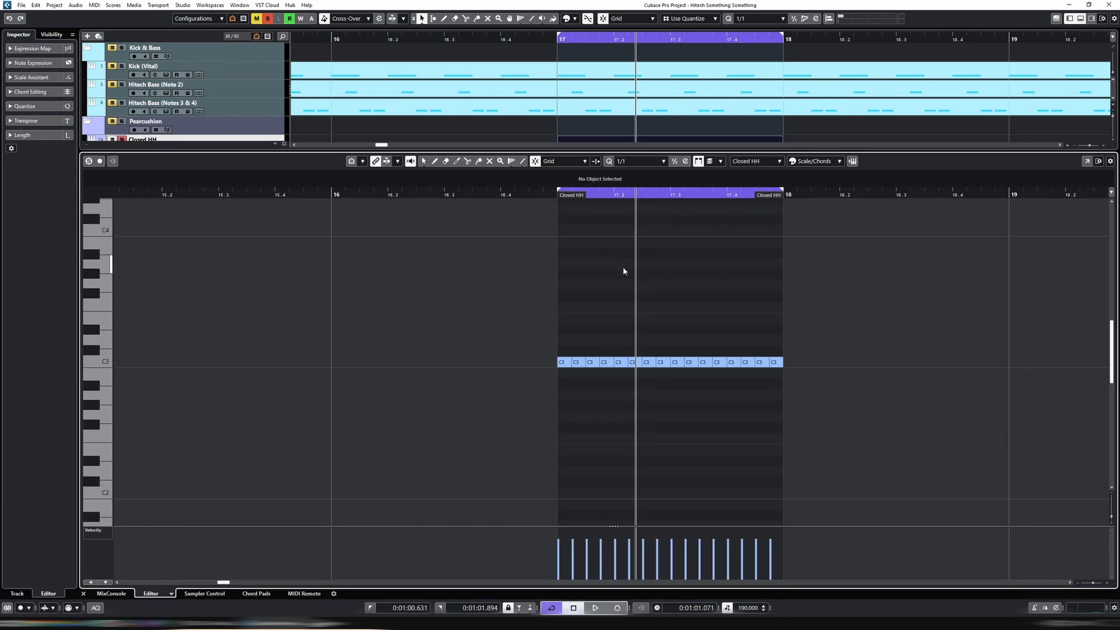
{"action": "key", "text": "Return"}
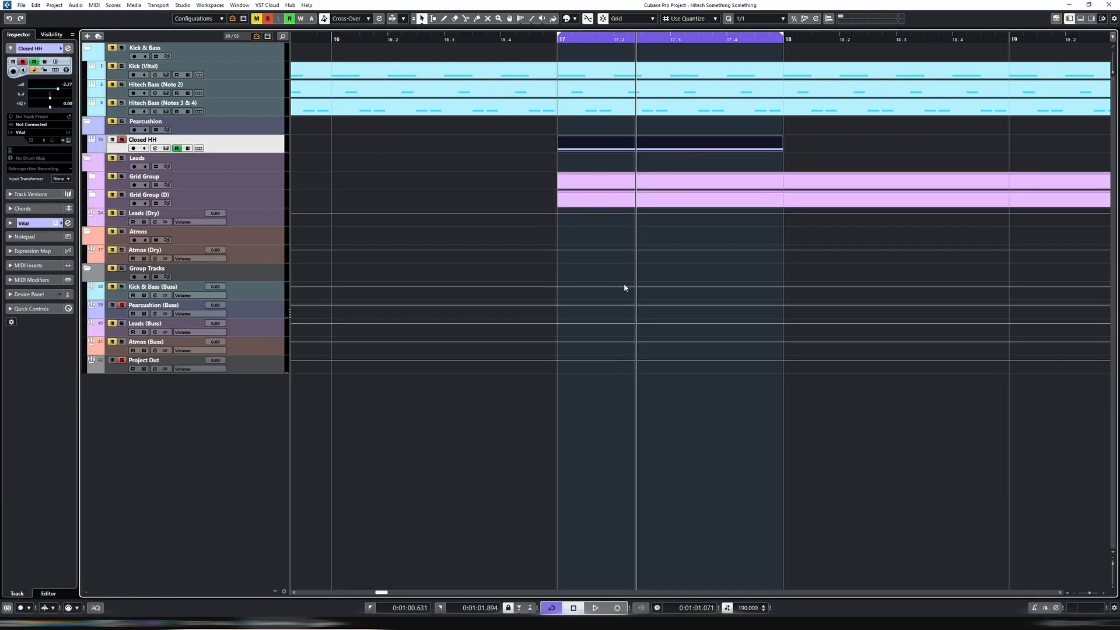
Step: Assign velocity as a modulator of the White Noise sampler's level and lower envelope 1's sustain to zero
{"action": "key", "text": "e"}
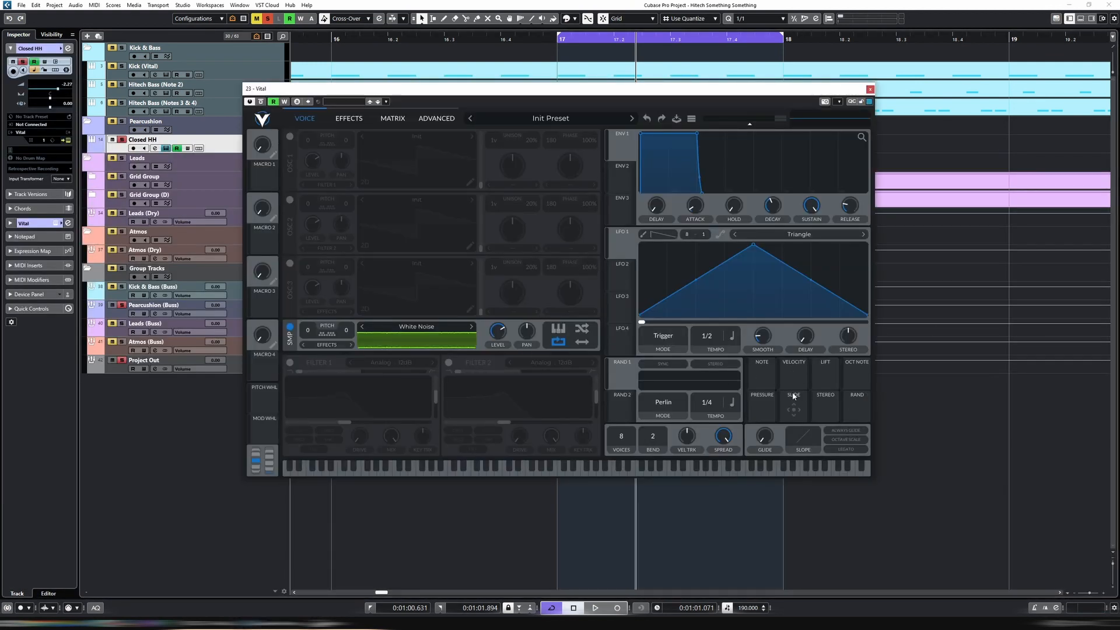
{"action": "left_click_drag", "start_coordinate": [793, 396], "coordinate": [502, 337]}
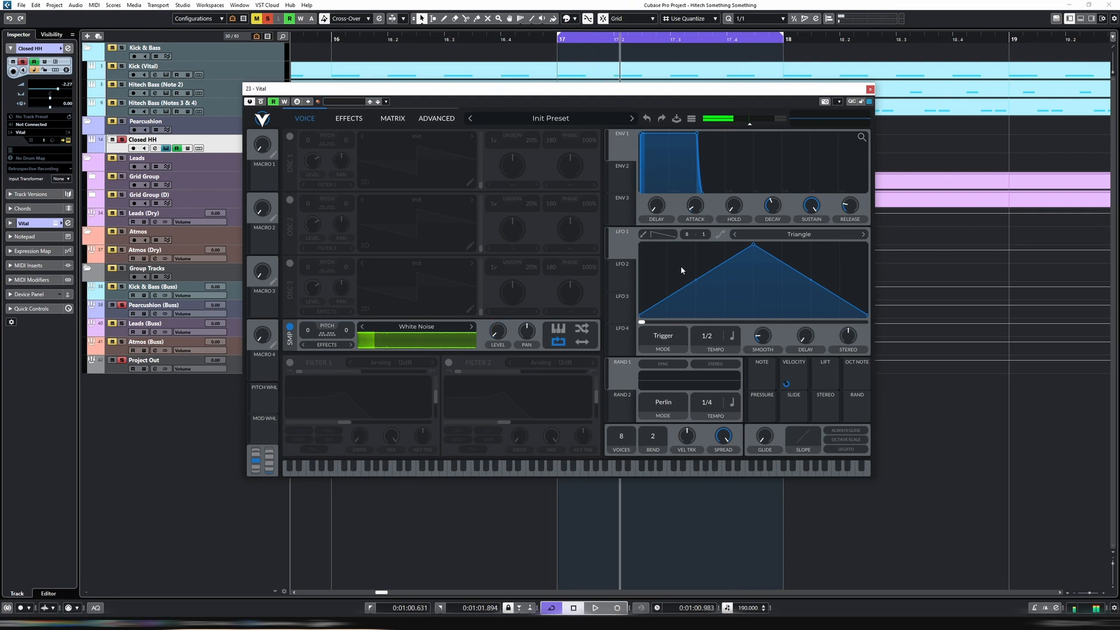
{"action": "left_click_drag", "start_coordinate": [811, 206], "coordinate": [796, 357]}
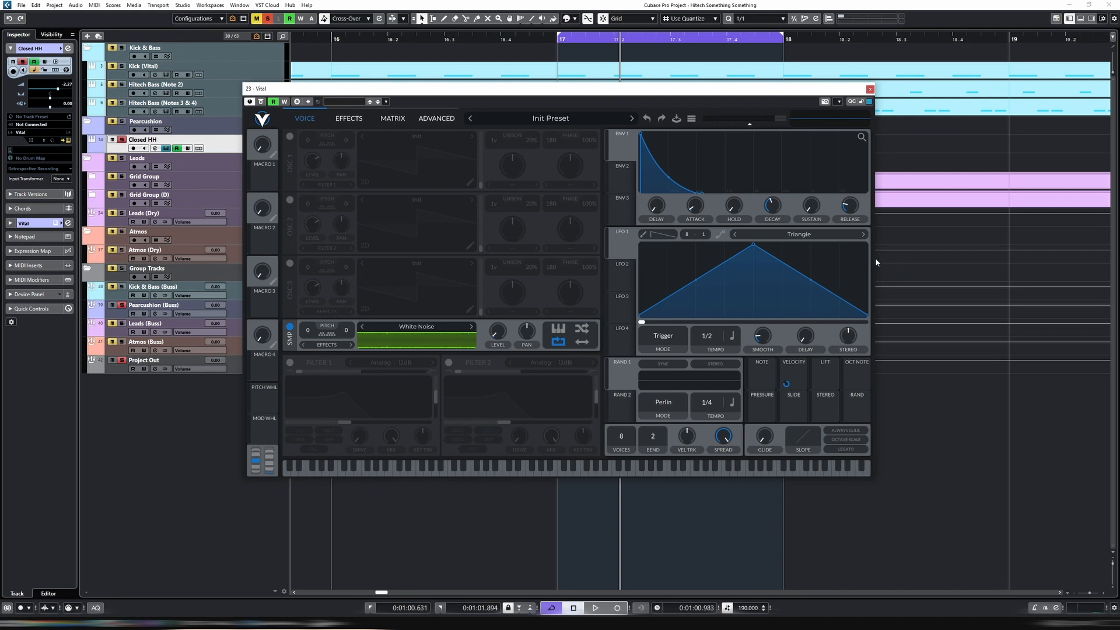
Step: Shorten envelope 1's decay to 0.094 secs and set its release to 0.089 secs while listening to the loop
{"action": "key", "text": "space"}
{"action": "left_click_drag", "start_coordinate": [773, 205], "coordinate": [778, 224]}
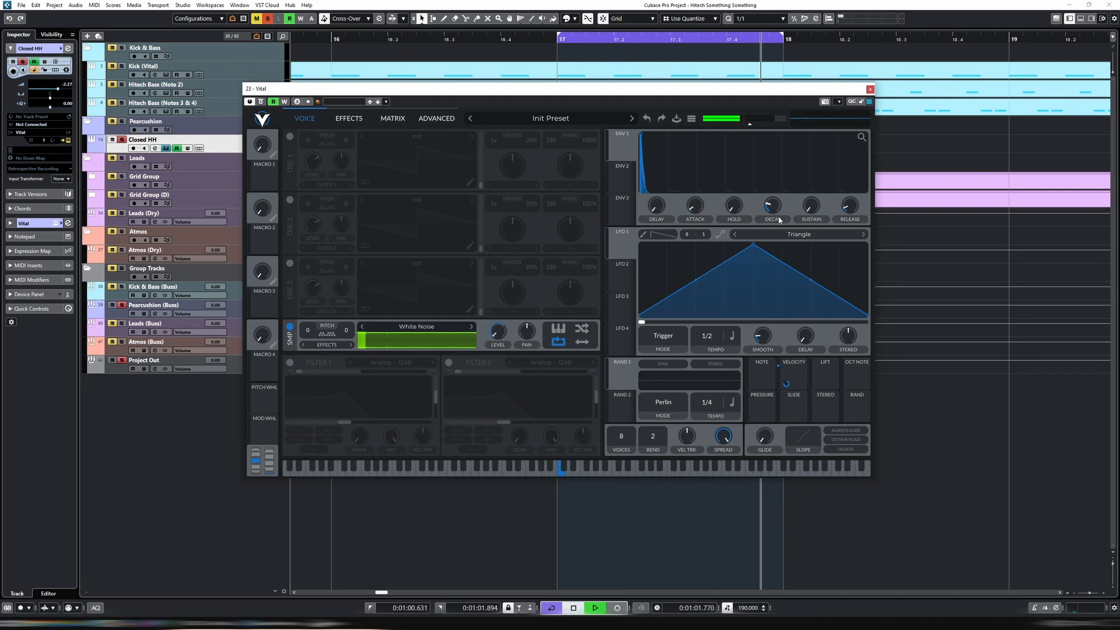
{"action": "left_click_drag", "start_coordinate": [774, 211], "coordinate": [777, 213]}
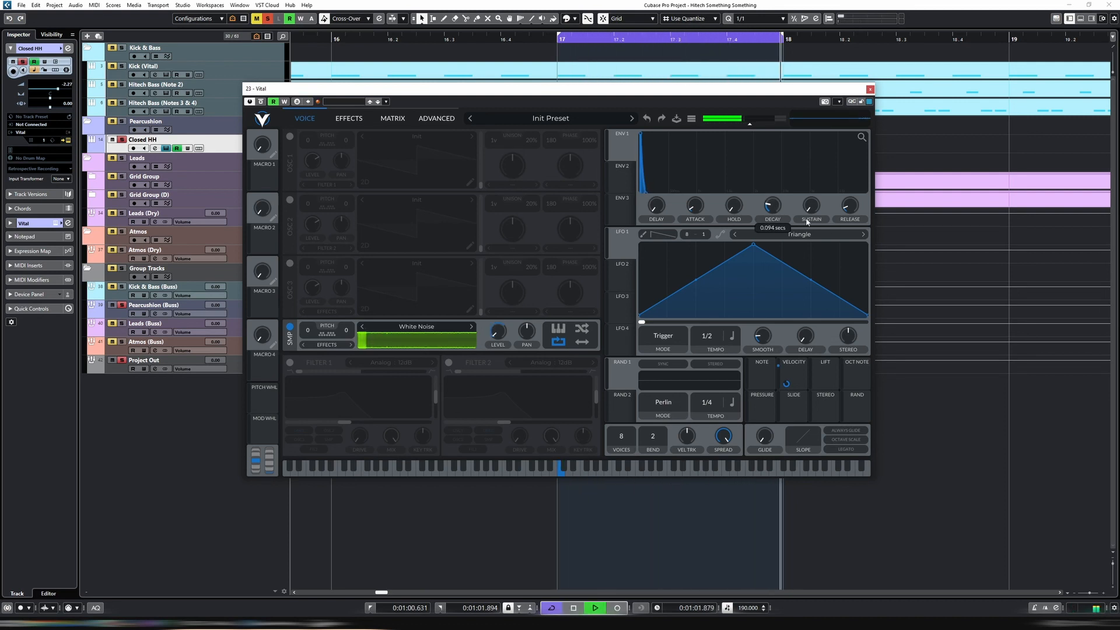
{"action": "key", "text": "space"}
{"action": "key", "text": "space"}
{"action": "left_click_drag", "start_coordinate": [850, 213], "coordinate": [853, 205]}
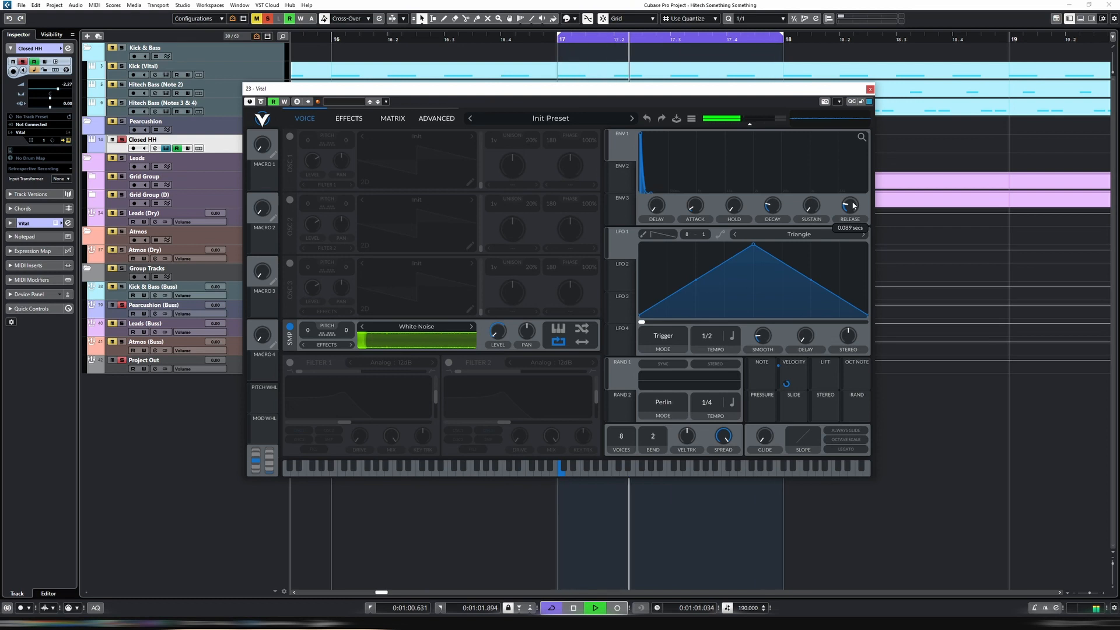
{"action": "key", "text": "space"}
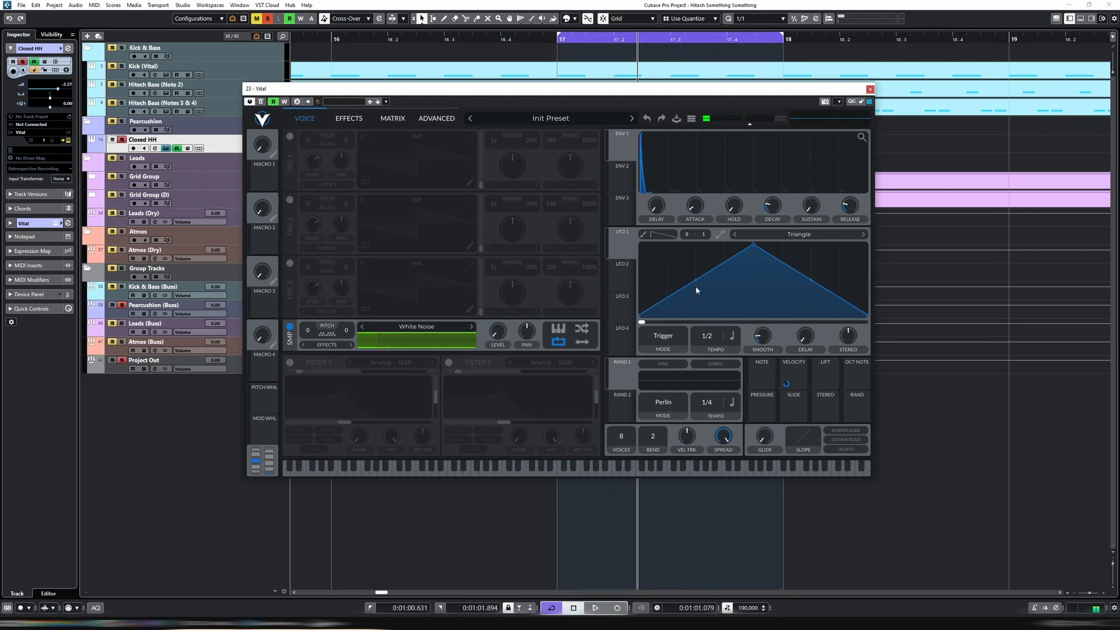
{"action": "key", "text": "space"}
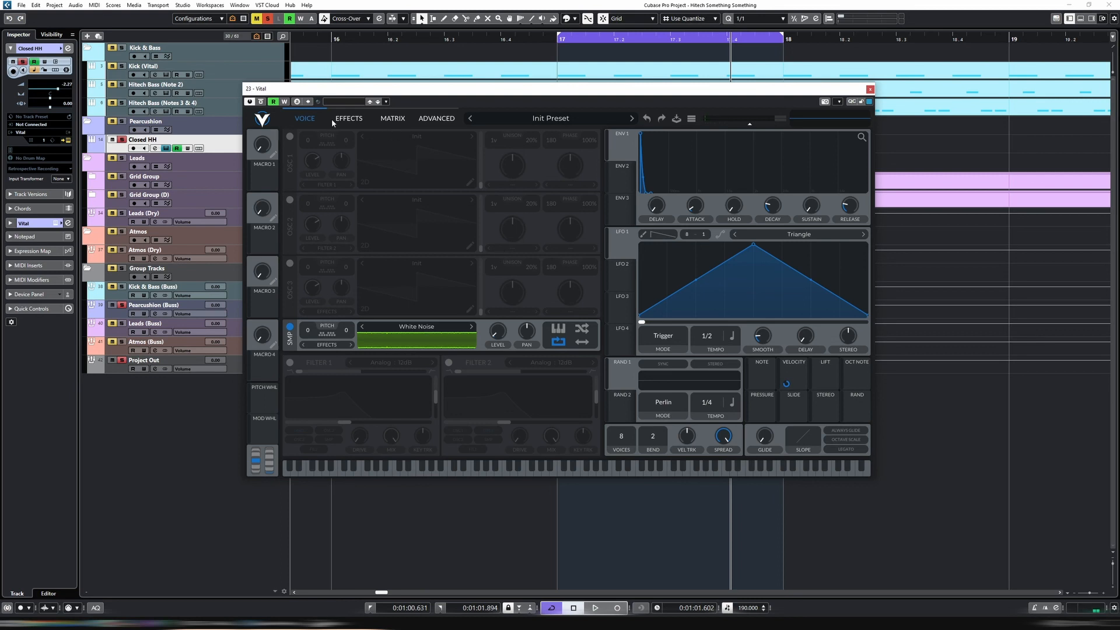
Step: Play the hi-hat loop and examine its frequency spectrum in the Closed HH channel settings
{"action": "key", "text": "e"}
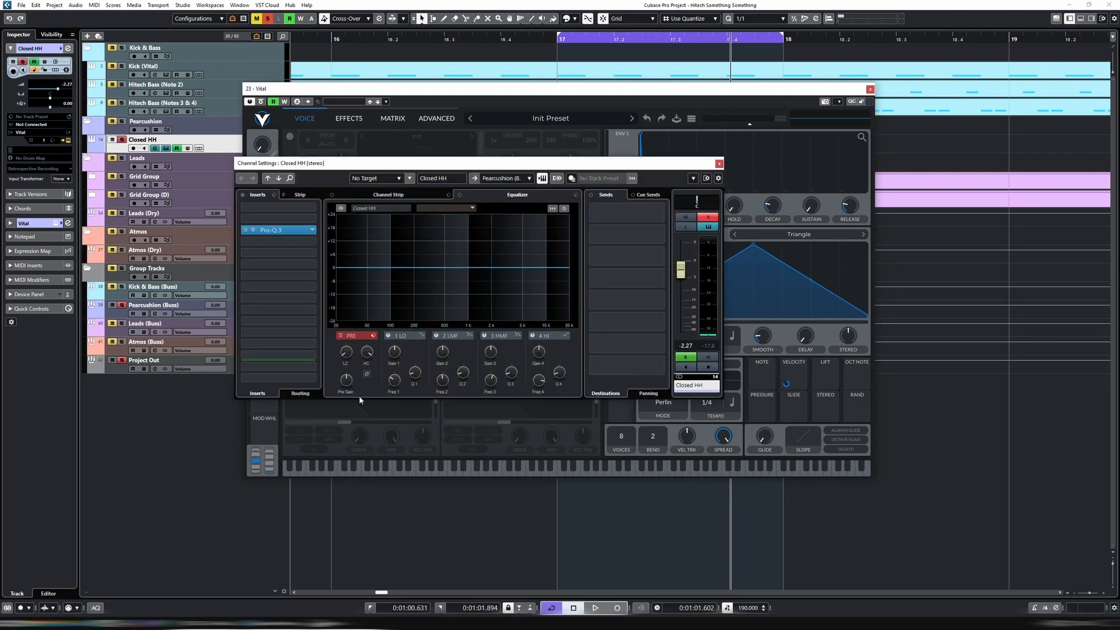
{"action": "key", "text": "space"}
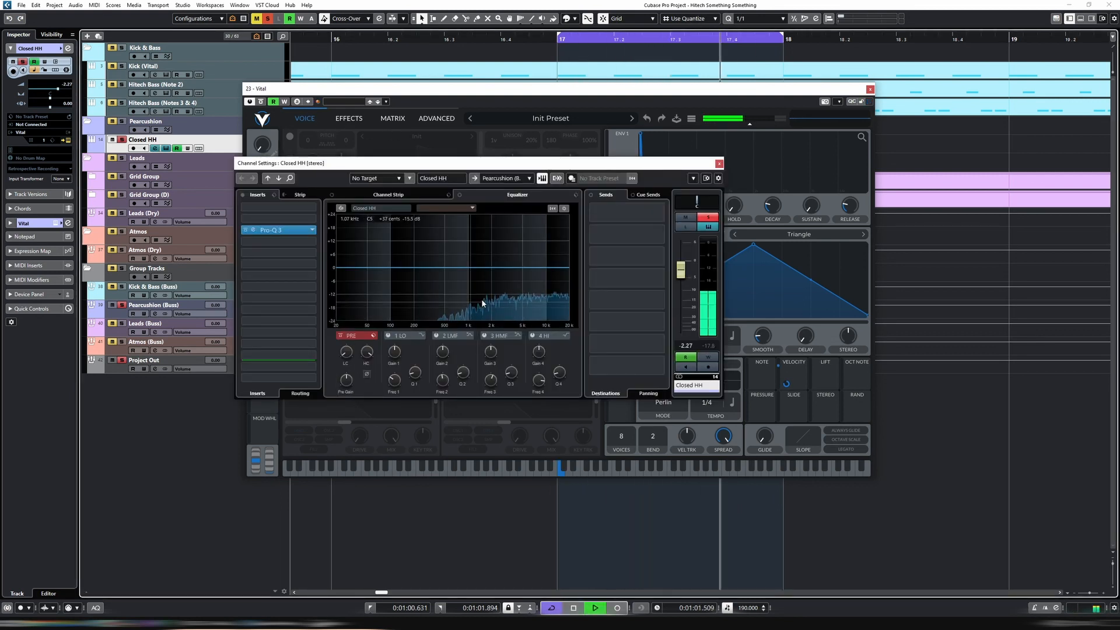
{"action": "key", "text": "space"}
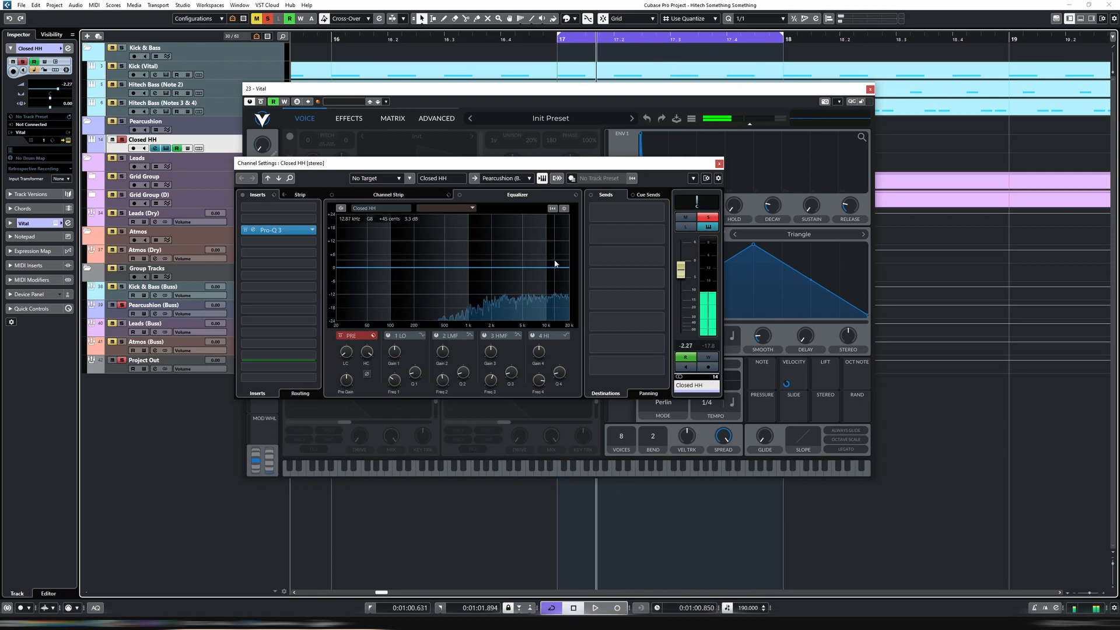
{"action": "key", "text": "e"}
Step: Enlarge the Vital window, enable its Equalizer effect and move it to the start of the effects chain
{"action": "left_click_drag", "start_coordinate": [514, 88], "coordinate": [349, 22]}
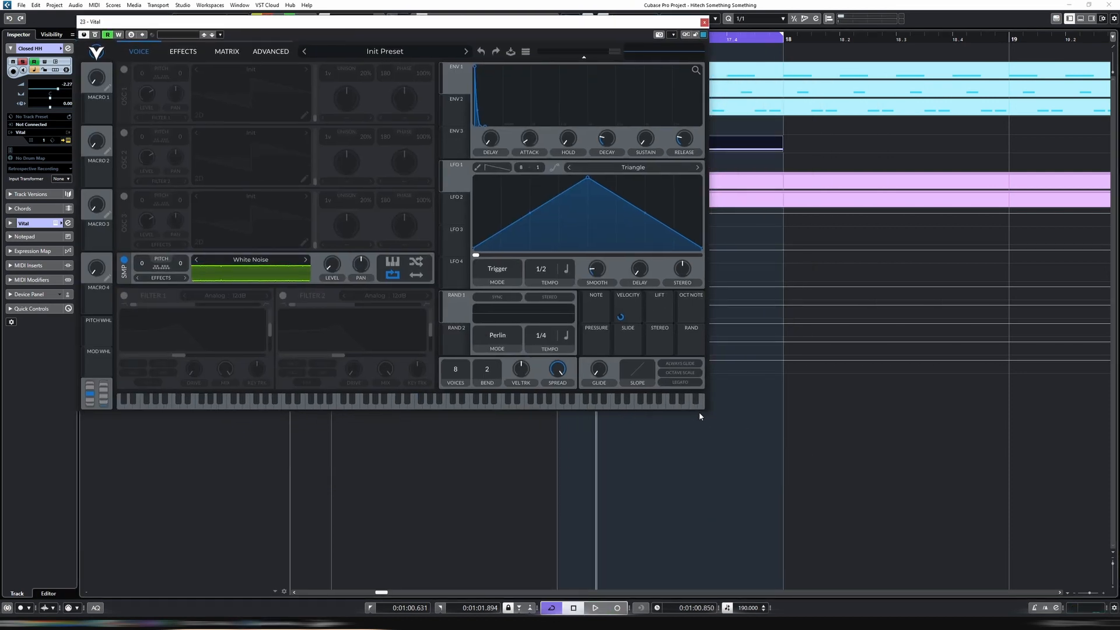
{"action": "left_click_drag", "start_coordinate": [706, 410], "coordinate": [949, 529]}
{"action": "left_click", "coordinate": [285, 73]}
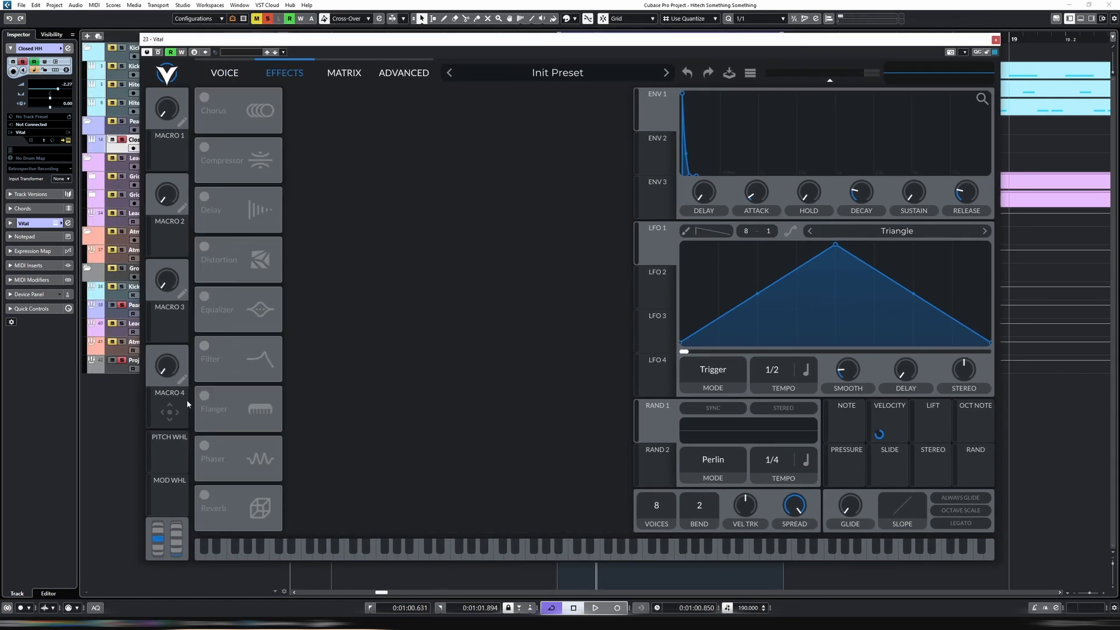
{"action": "left_click", "coordinate": [205, 296]}
{"action": "left_click_drag", "start_coordinate": [241, 307], "coordinate": [257, 111]}
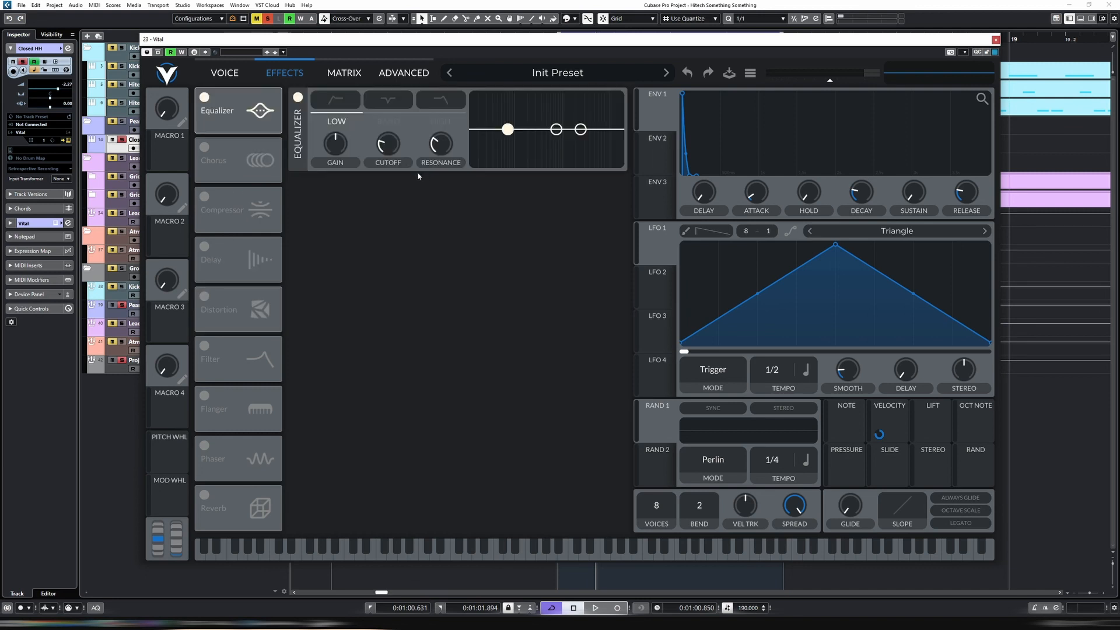
Step: Switch the Equalizer's low band to high-pass and raise its cutoff with slightly reduced gain while monitoring the channel spectrum
{"action": "left_click", "coordinate": [331, 106]}
{"action": "key", "text": "e"}
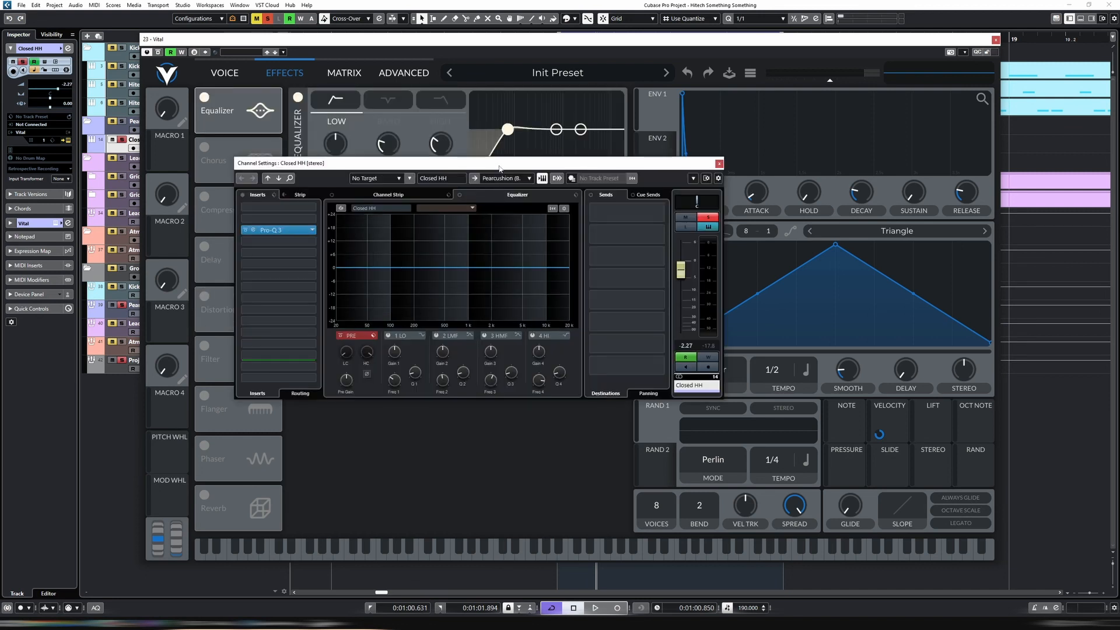
{"action": "left_click_drag", "start_coordinate": [497, 163], "coordinate": [643, 269]}
{"action": "key", "text": "space"}
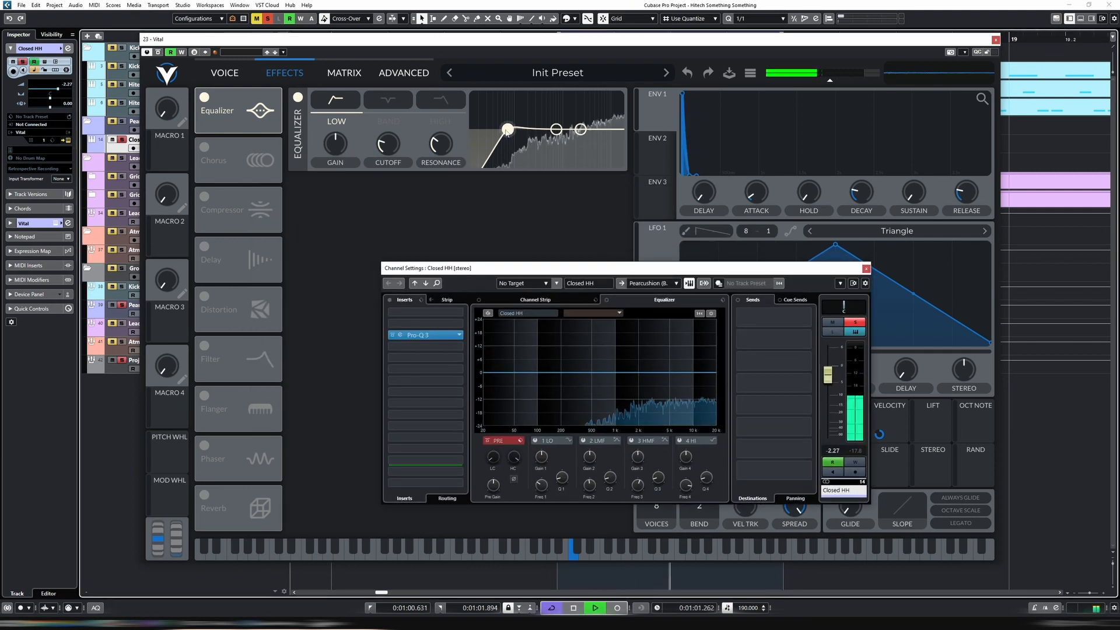
{"action": "left_click_drag", "start_coordinate": [507, 129], "coordinate": [567, 138]}
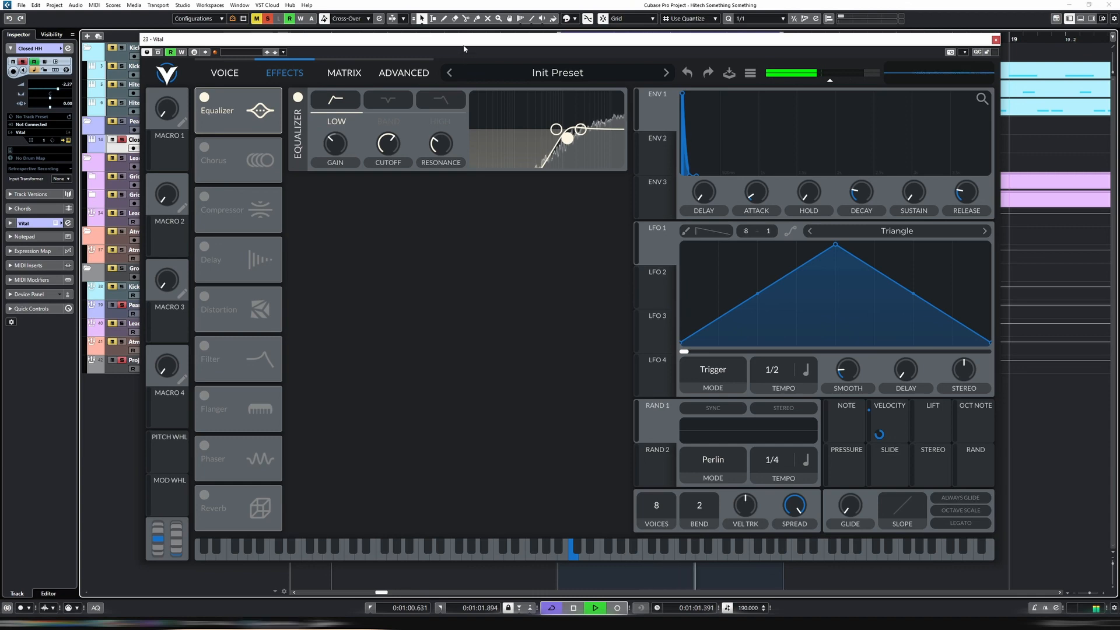
Step: Arrange the Vital and channel settings windows so both are visible and raise the low band's cutoff further
{"action": "key", "text": "e"}
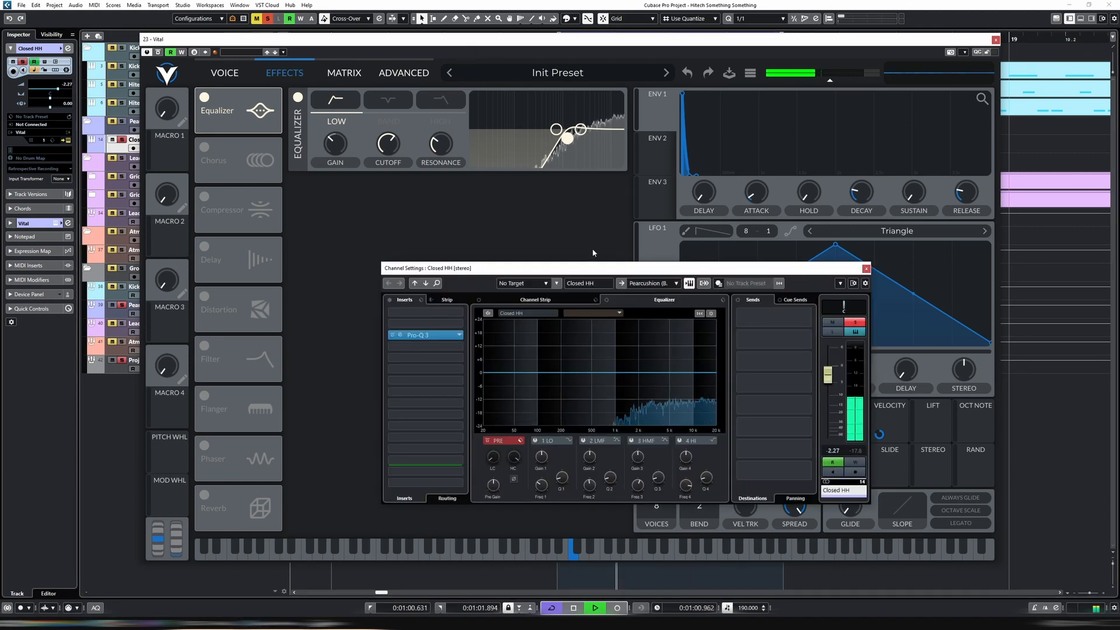
{"action": "left_click_drag", "start_coordinate": [671, 269], "coordinate": [983, 337]}
{"action": "left_click_drag", "start_coordinate": [733, 41], "coordinate": [586, 9]}
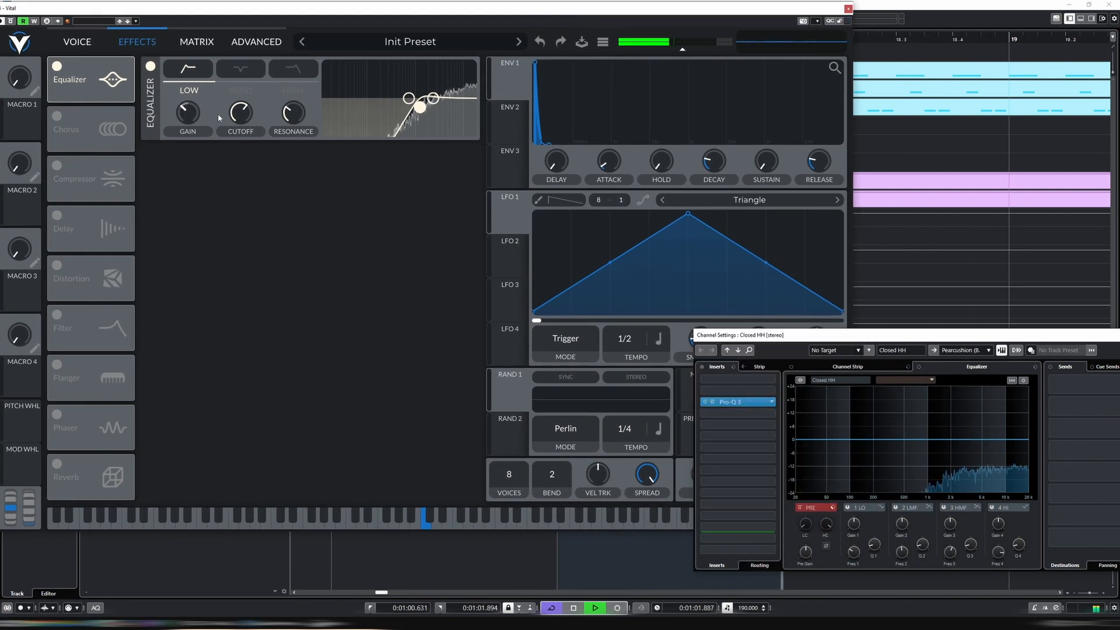
{"action": "left_click_drag", "start_coordinate": [239, 113], "coordinate": [240, 103]}
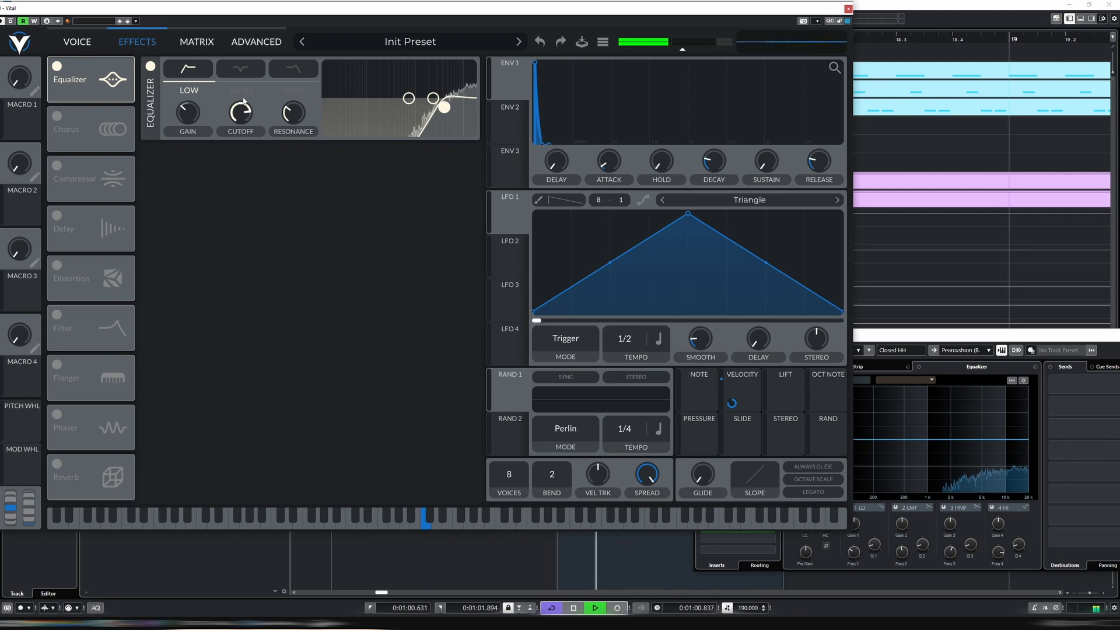
Step: Switch the Equalizer's high band to low-pass
{"action": "left_click", "coordinate": [302, 73]}
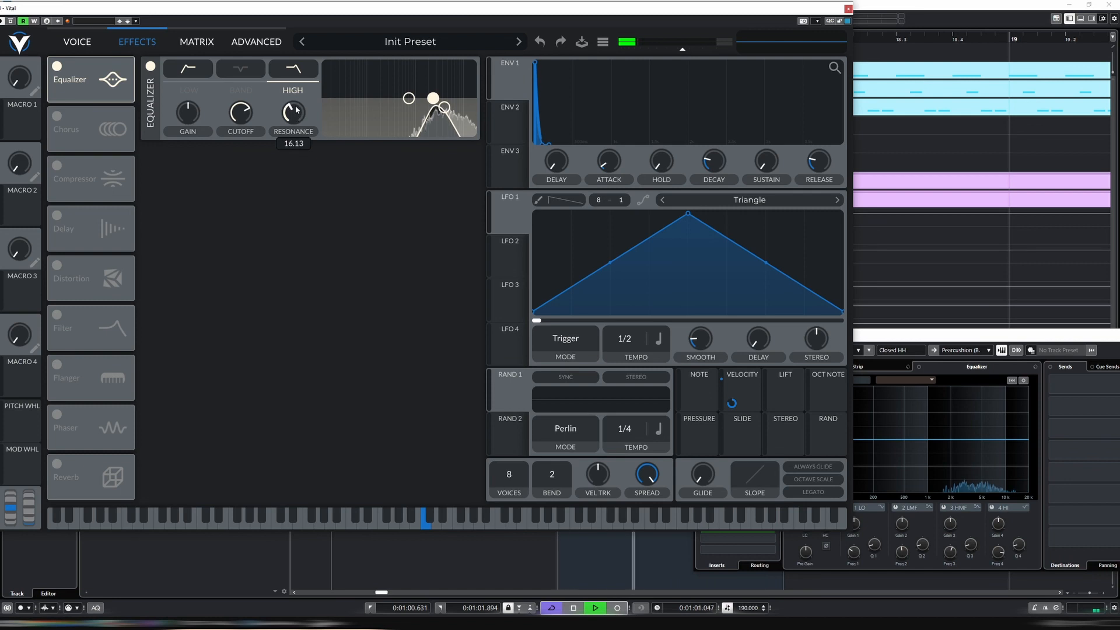
Step: Raise the cutoff of the Equalizer's high band to 18162 Hz during playback and stop the transport
{"action": "mouse_move", "coordinate": [245, 114]}
{"action": "left_mouse_down"}
{"action": "mouse_move", "coordinate": [286, 120]}
{"action": "mouse_move", "coordinate": [270, 129]}
{"action": "mouse_move", "coordinate": [244, 116]}
{"action": "left_mouse_up"}
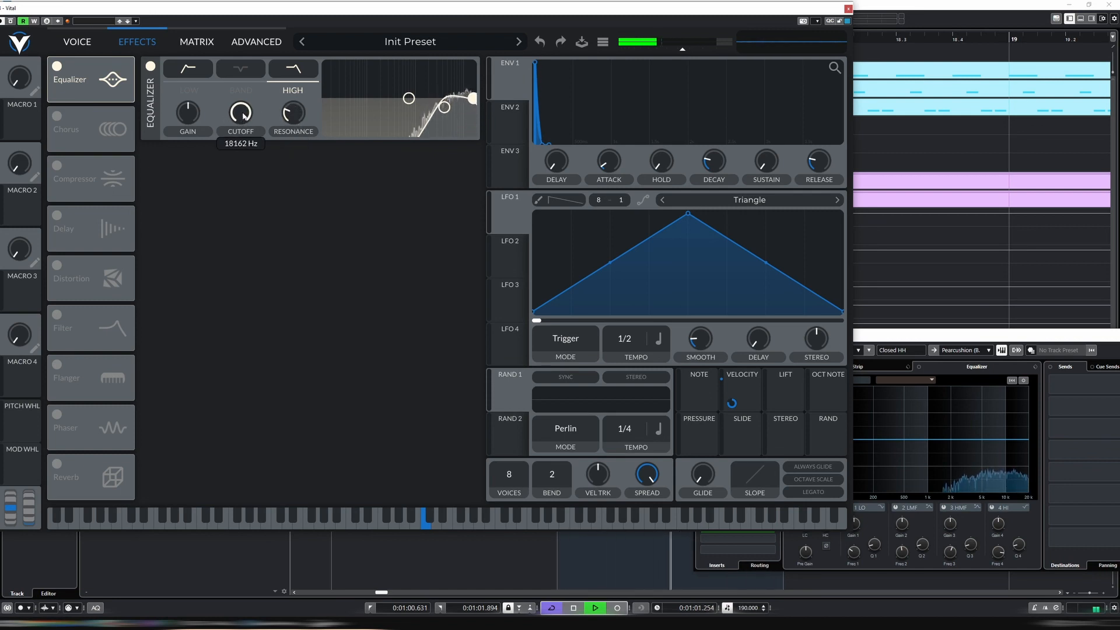
{"action": "key", "text": "space"}
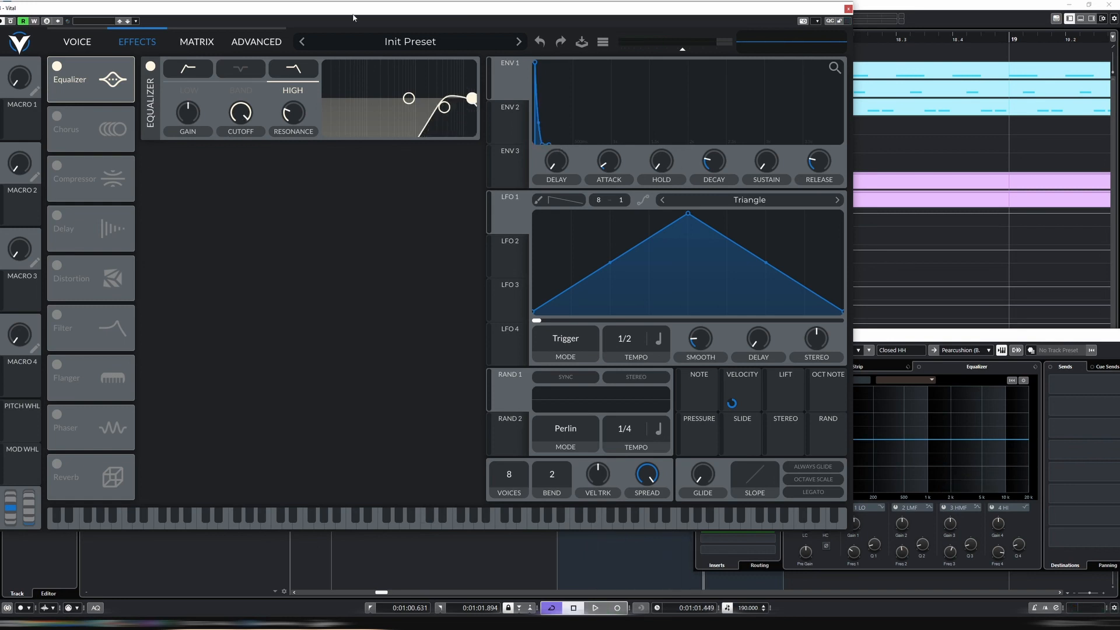
Step: Compare the Equalizer low band's shelf and high-pass modes during playback, then raise its high-pass cutoff
{"action": "left_click", "coordinate": [186, 72]}
{"action": "key", "text": "space"}
{"action": "left_click_drag", "start_coordinate": [190, 119], "coordinate": [243, 119]}
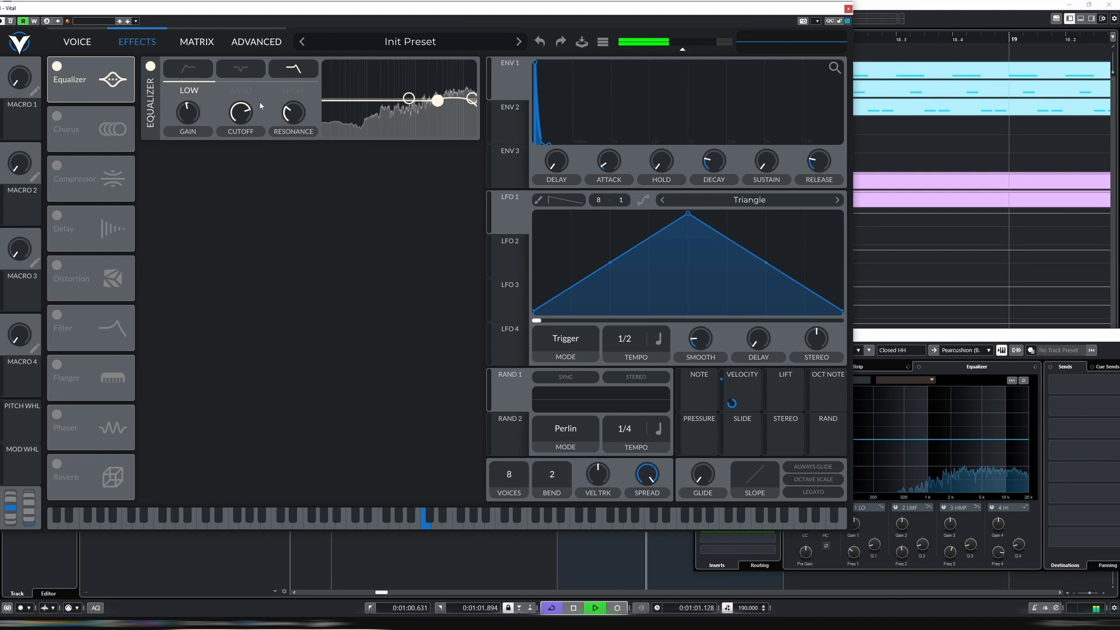
{"action": "left_click", "coordinate": [184, 71]}
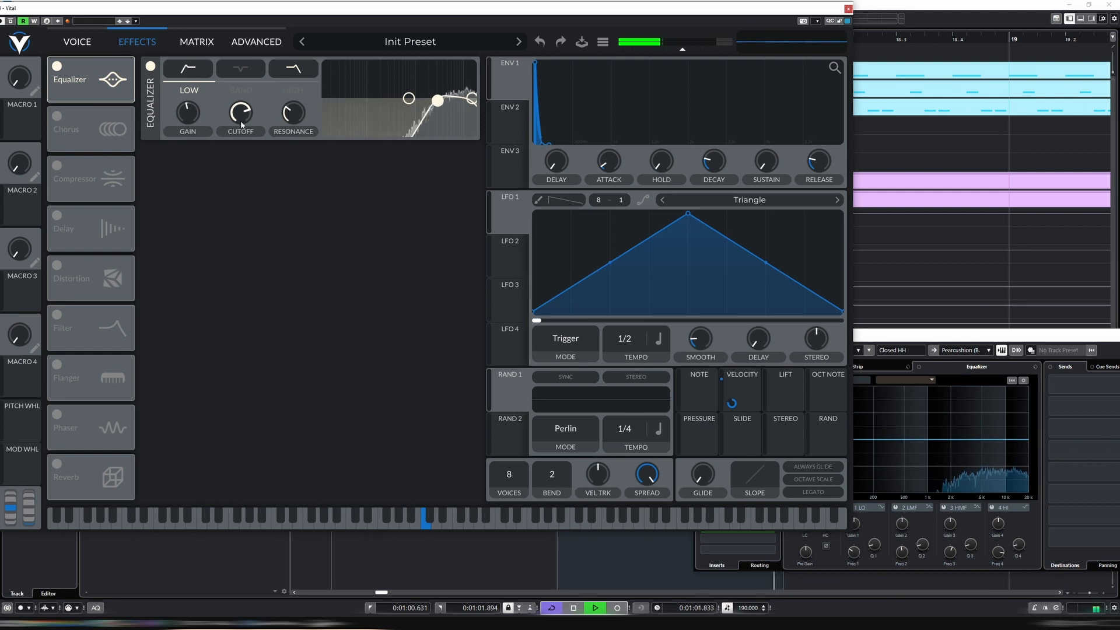
{"action": "mouse_move", "coordinate": [241, 124]}
{"action": "scroll", "coordinate": [242, 126], "scroll_direction": "up", "scroll_amount": 2}
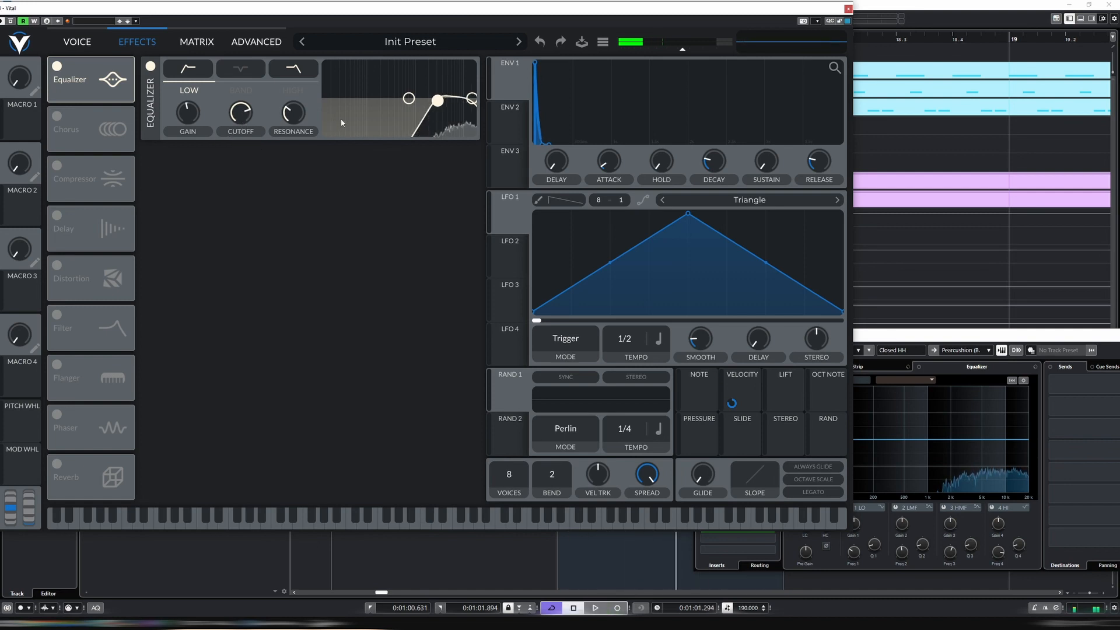
{"action": "left_click_drag", "start_coordinate": [238, 116], "coordinate": [238, 108]}
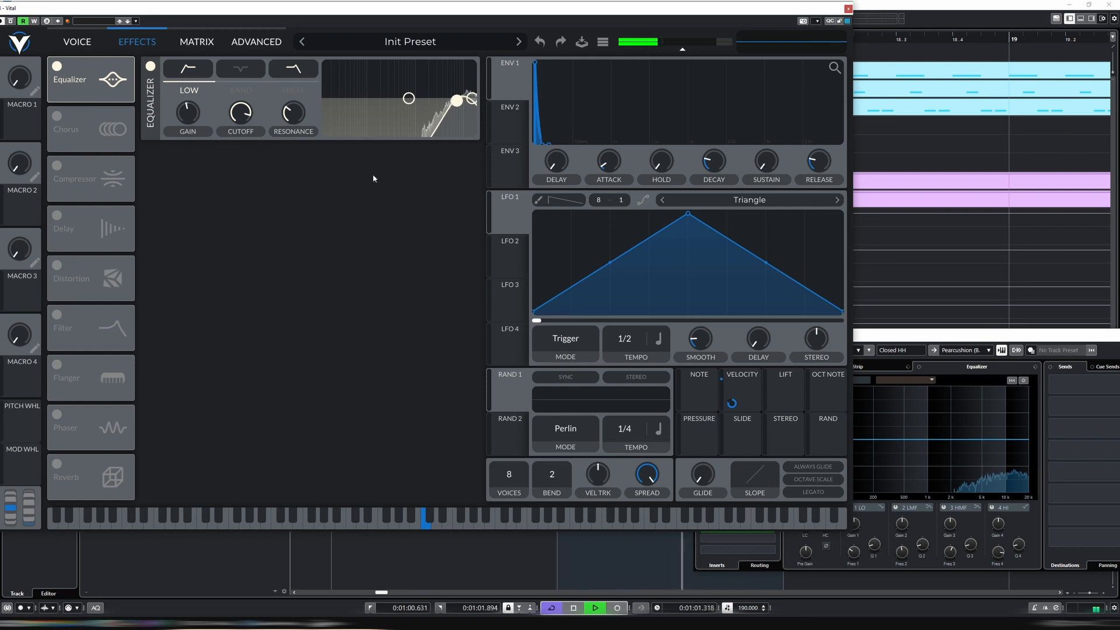
{"action": "key", "text": "space"}
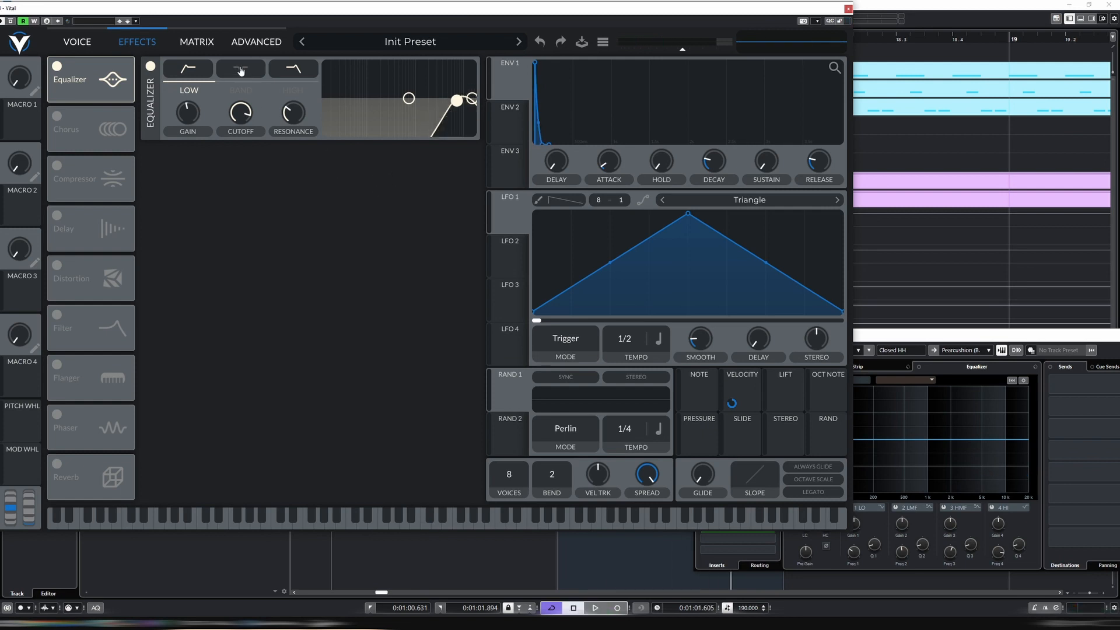
Step: Switch the Equalizer's middle band to notch, reduce its gain and set its cutoff to 6817 Hz
{"action": "left_click", "coordinate": [241, 70]}
{"action": "key", "text": "space"}
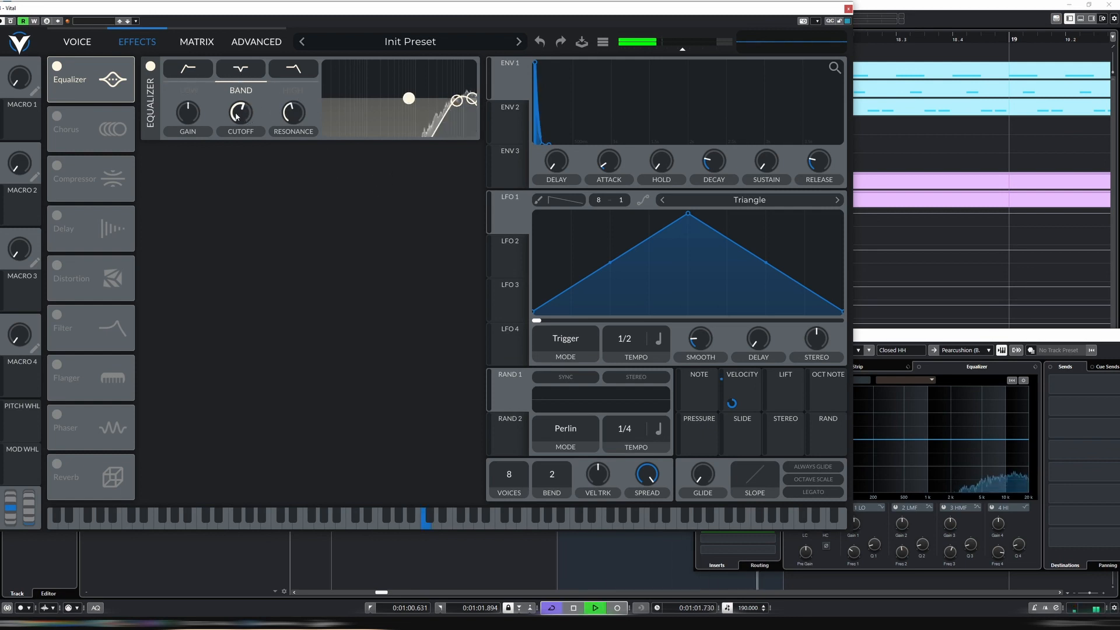
{"action": "left_click_drag", "start_coordinate": [188, 112], "coordinate": [243, 131]}
{"action": "key", "text": "space"}
{"action": "key", "text": "space"}
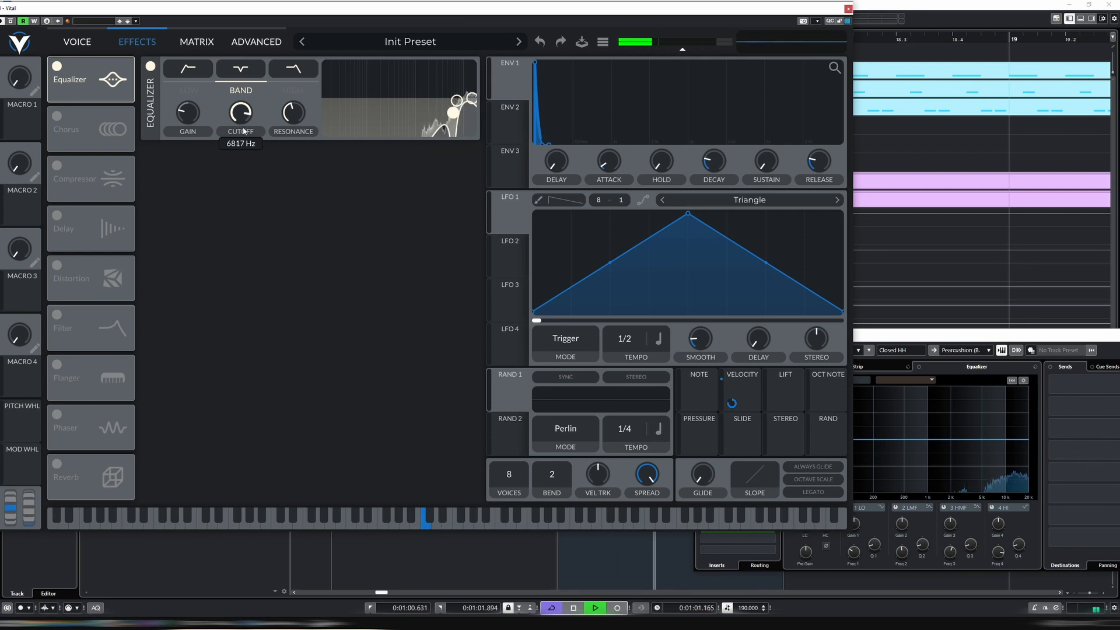
Step: Refine the Equalizer's notch band gain and lower the cutoffs of the low band and the notch while listening
{"action": "left_click_drag", "start_coordinate": [191, 106], "coordinate": [240, 127]}
{"action": "left_click", "coordinate": [189, 90]}
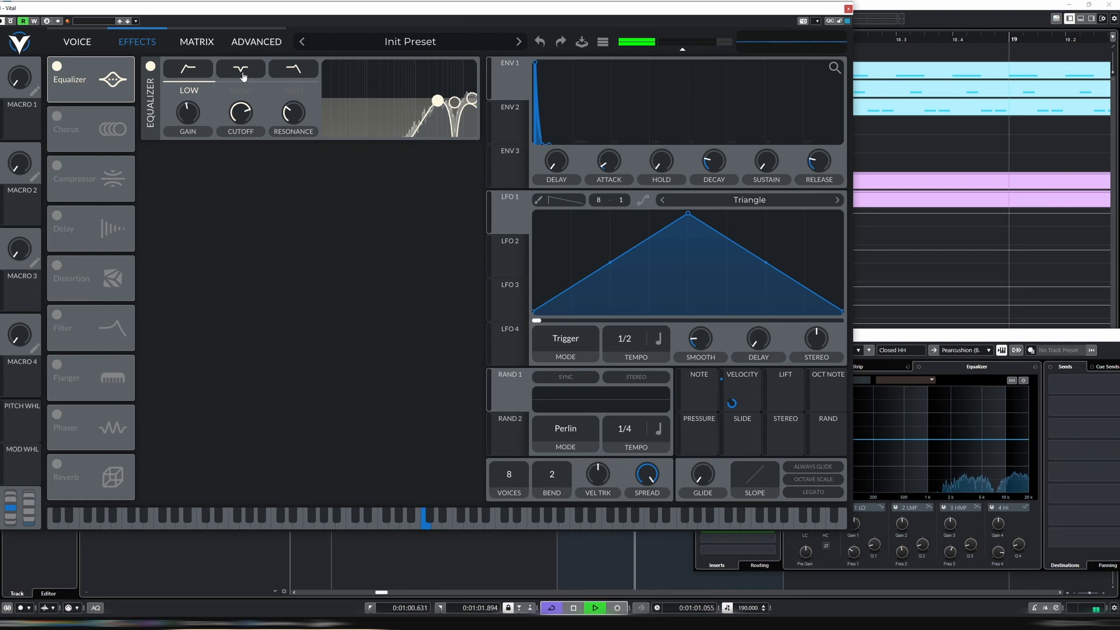
{"action": "left_click", "coordinate": [453, 102]}
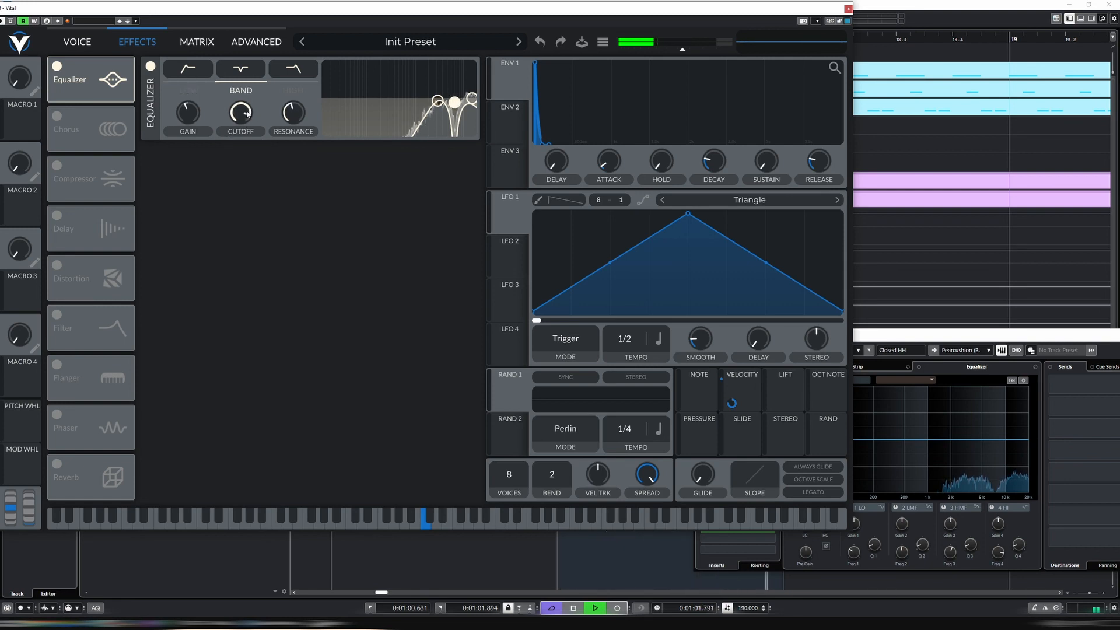
{"action": "left_click_drag", "start_coordinate": [247, 114], "coordinate": [246, 117]}
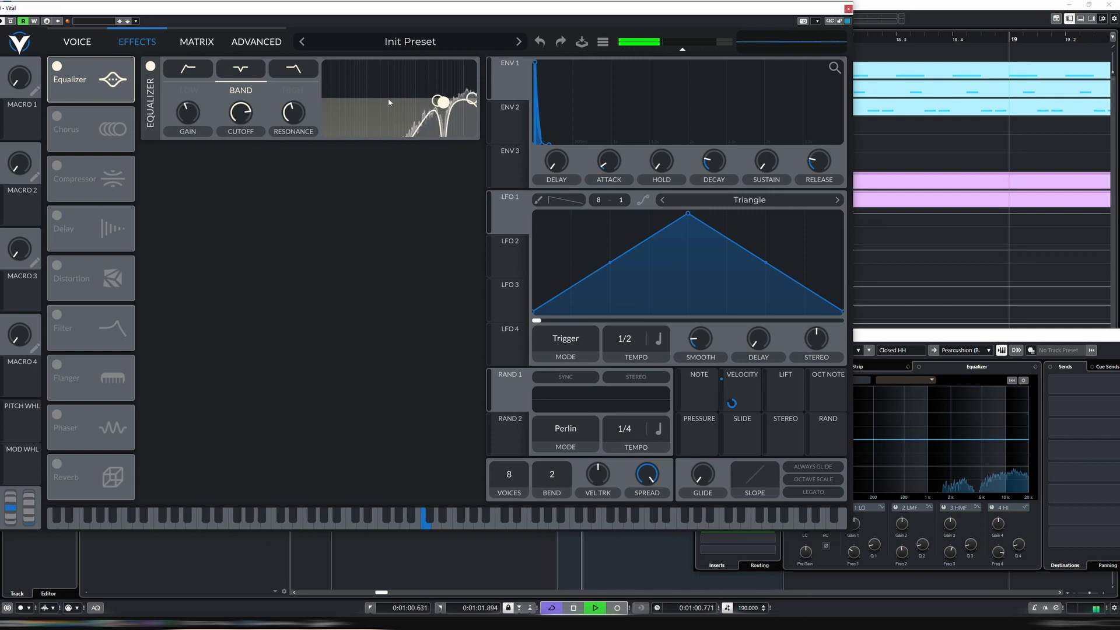
Step: Set the Equalizer's high-band cutoff to 11921 Hz and the low-band gain to -0.735 dB, then stop playback
{"action": "left_click", "coordinate": [293, 69]}
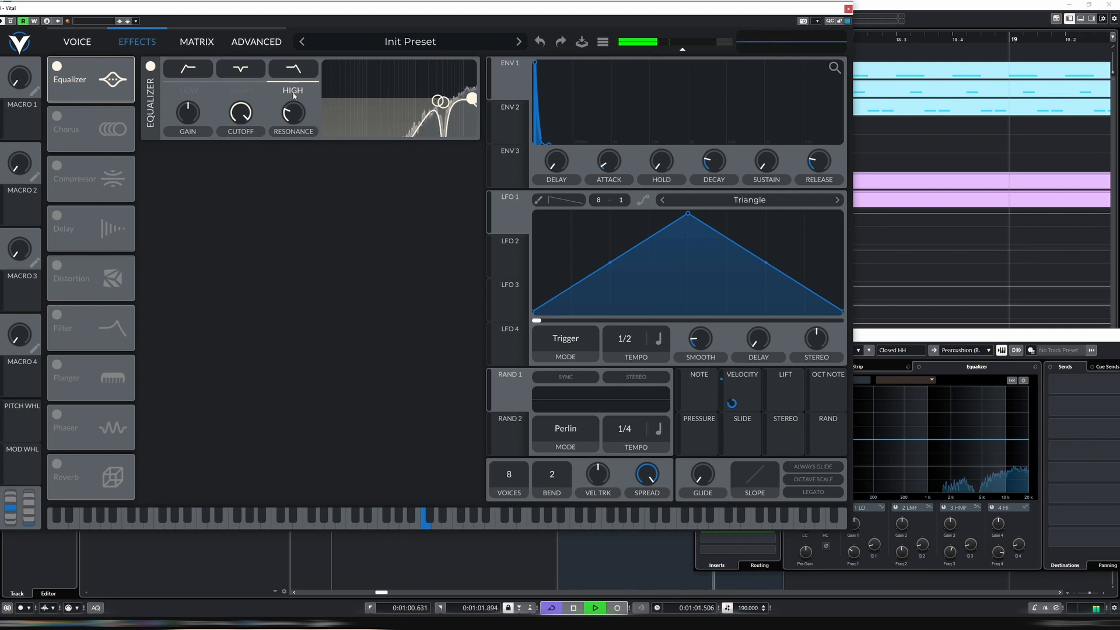
{"action": "mouse_move", "coordinate": [241, 114]}
{"action": "left_mouse_down"}
{"action": "mouse_move", "coordinate": [244, 133]}
{"action": "mouse_move", "coordinate": [243, 123]}
{"action": "left_mouse_up"}
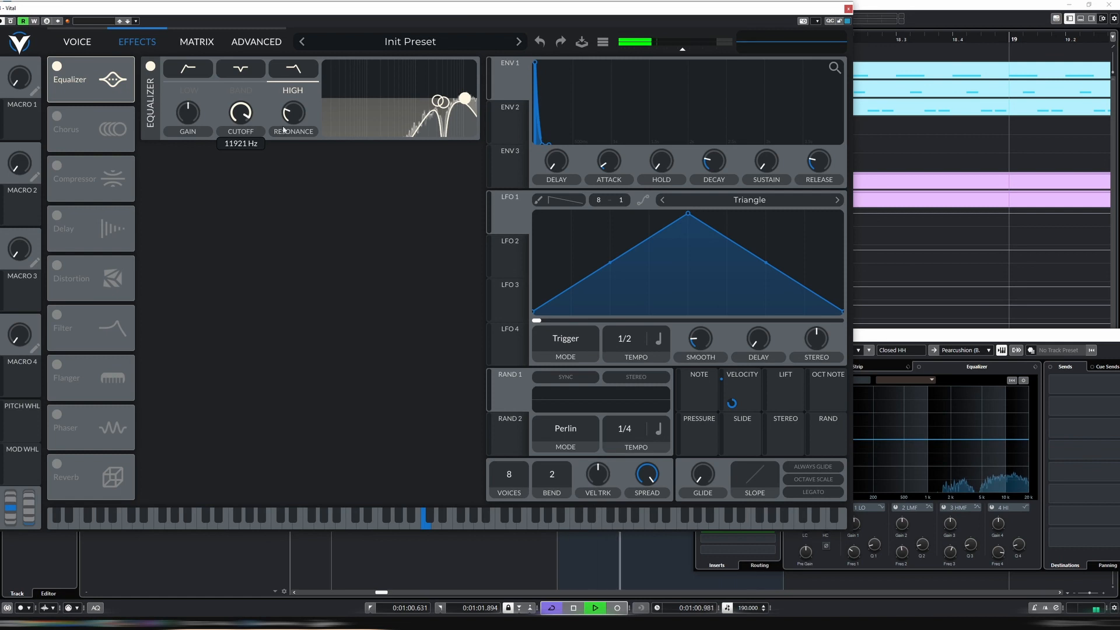
{"action": "left_click", "coordinate": [438, 101]}
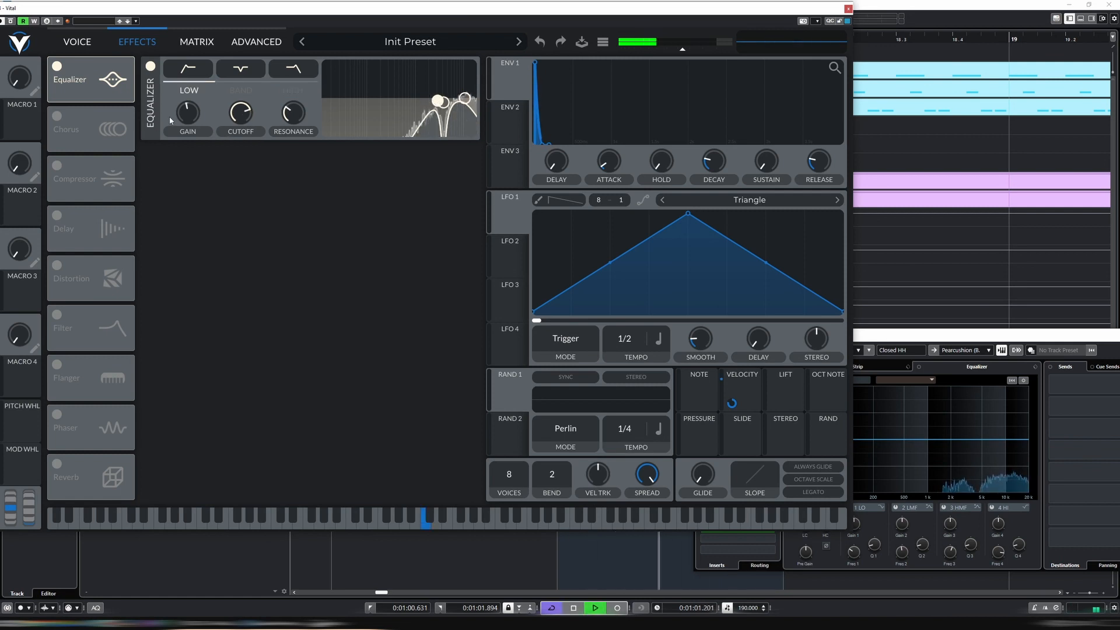
{"action": "left_click_drag", "start_coordinate": [192, 113], "coordinate": [192, 120]}
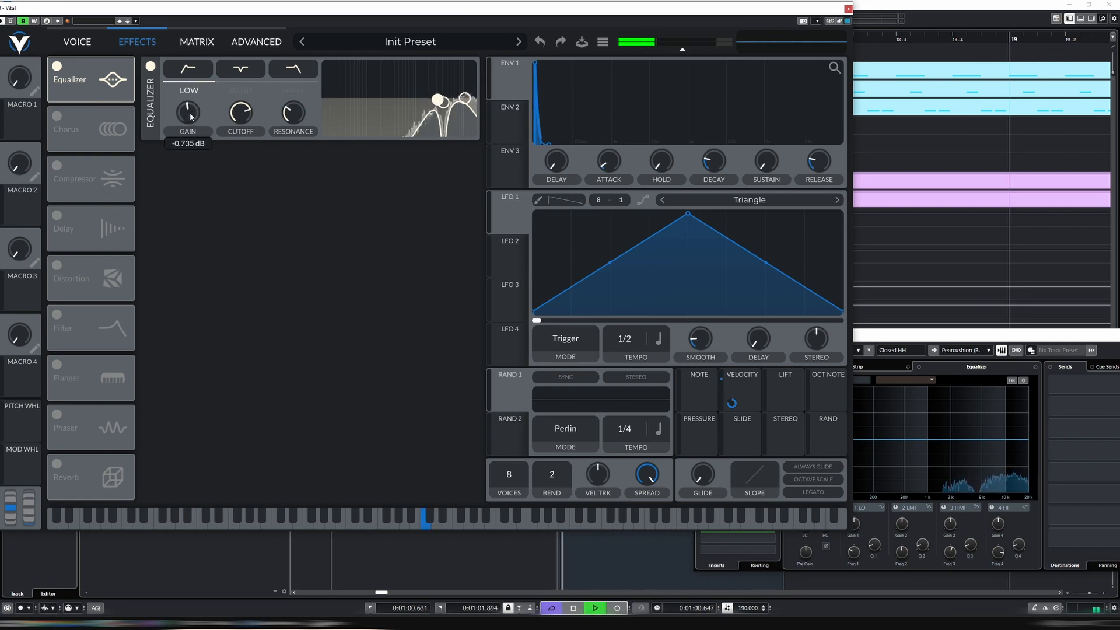
{"action": "key", "text": "space"}
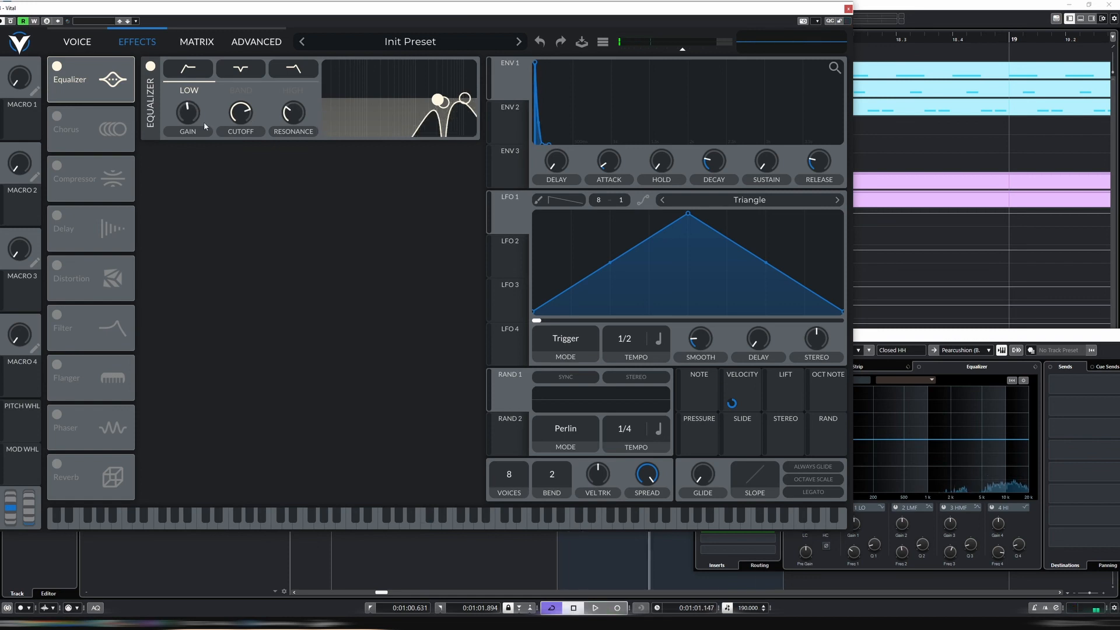
Step: Enable the Distortion effect, move it ahead of the Equalizer and set its type to Down Sample
{"action": "left_click", "coordinate": [57, 266]}
{"action": "left_click_drag", "start_coordinate": [79, 267], "coordinate": [108, 71]}
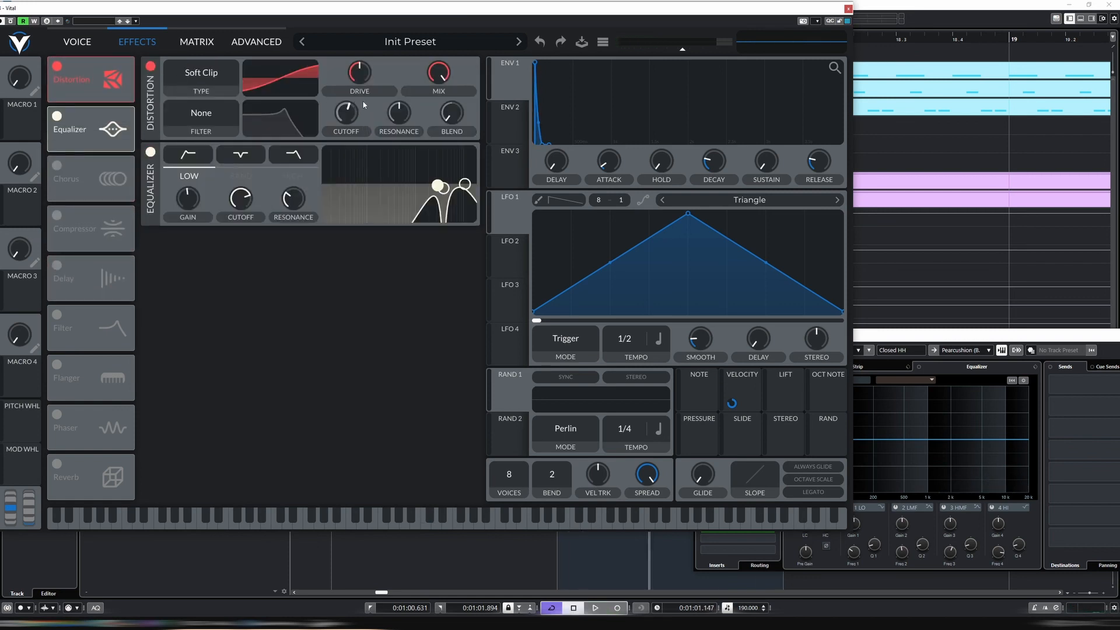
{"action": "left_click", "coordinate": [179, 76]}
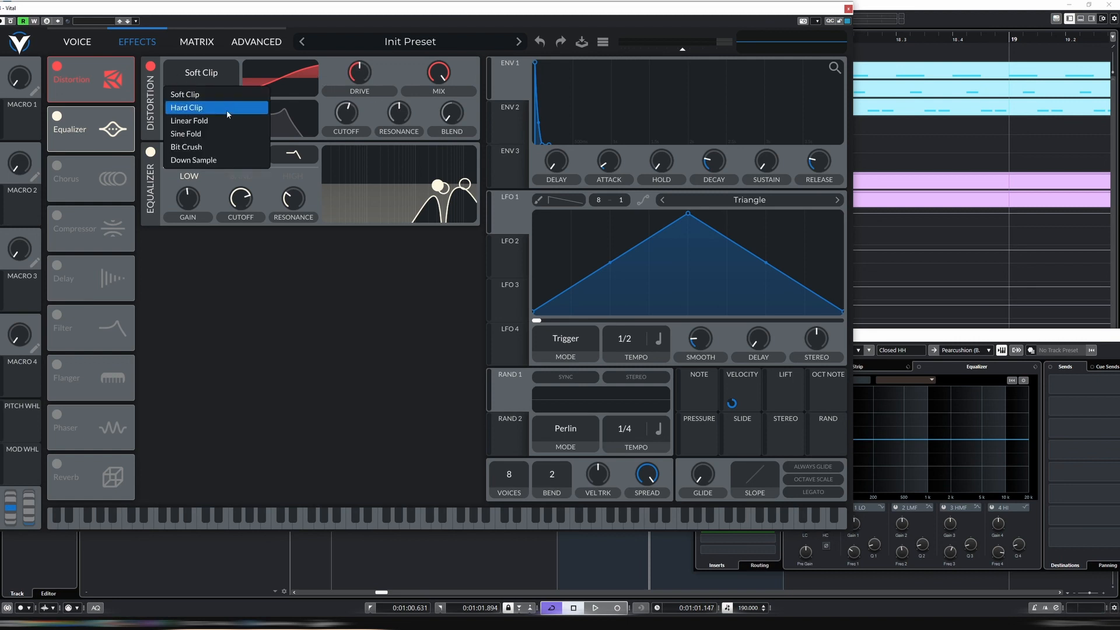
{"action": "left_click", "coordinate": [192, 159]}
{"action": "key", "text": "space"}
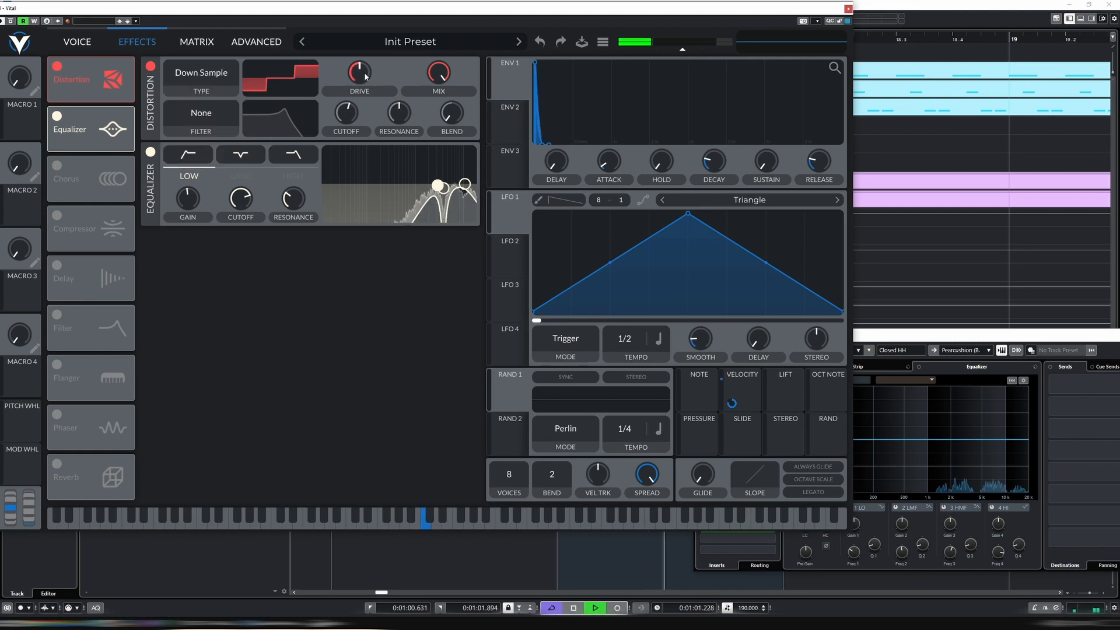
Step: Lower the Distortion's drive and set its mix to 0.710 while listening
{"action": "left_click_drag", "start_coordinate": [369, 85], "coordinate": [363, 109]}
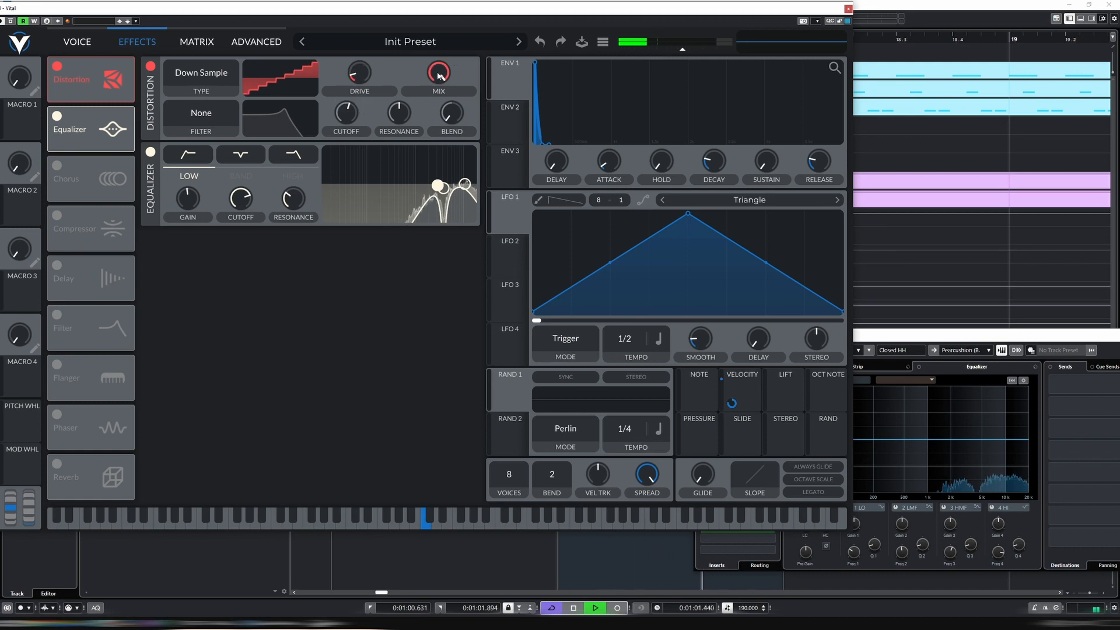
{"action": "left_click_drag", "start_coordinate": [450, 63], "coordinate": [450, 97]}
{"action": "left_click_drag", "start_coordinate": [367, 70], "coordinate": [364, 73]}
{"action": "mouse_move", "coordinate": [437, 78]}
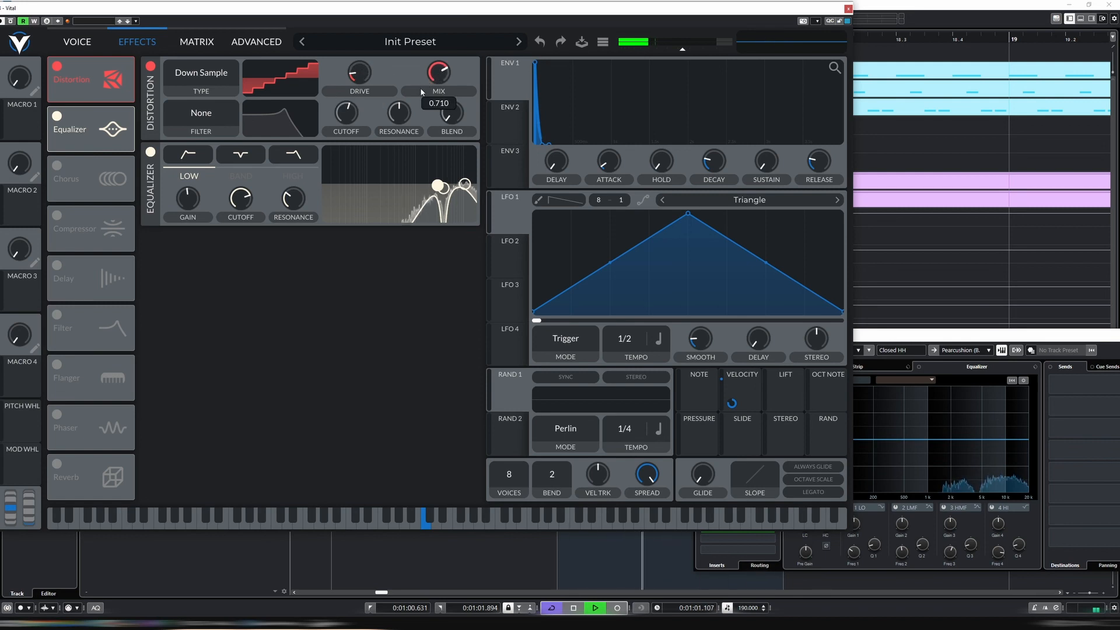
Step: Enable the Chorus and Reverb effects and fully cut the Reverb's low-shelf gain
{"action": "left_click", "coordinate": [57, 169]}
{"action": "key", "text": "space"}
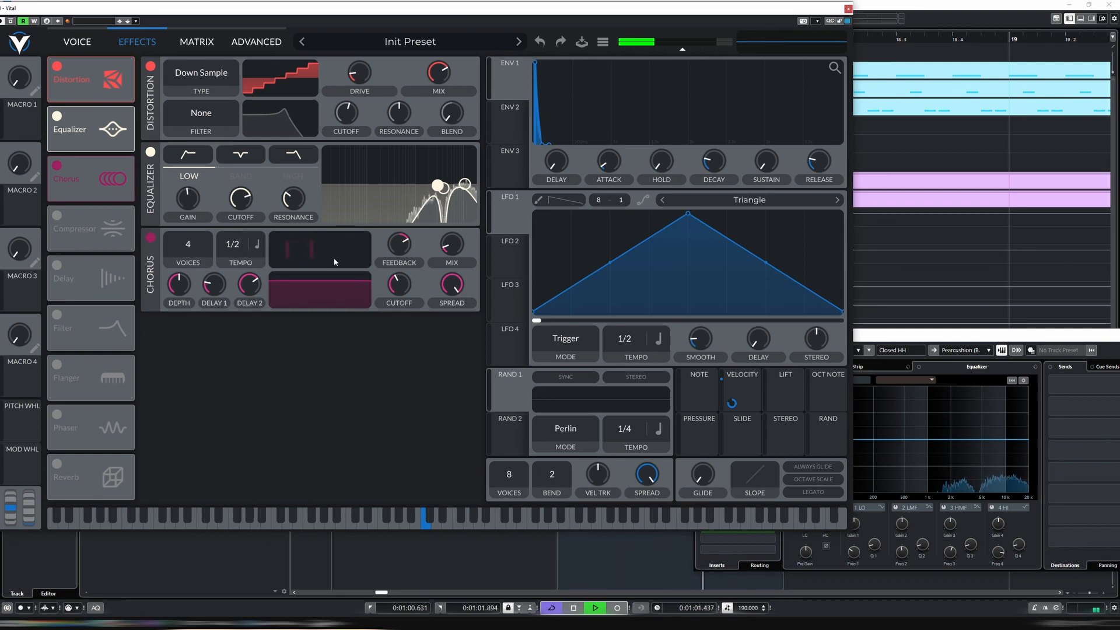
{"action": "left_click", "coordinate": [57, 463]}
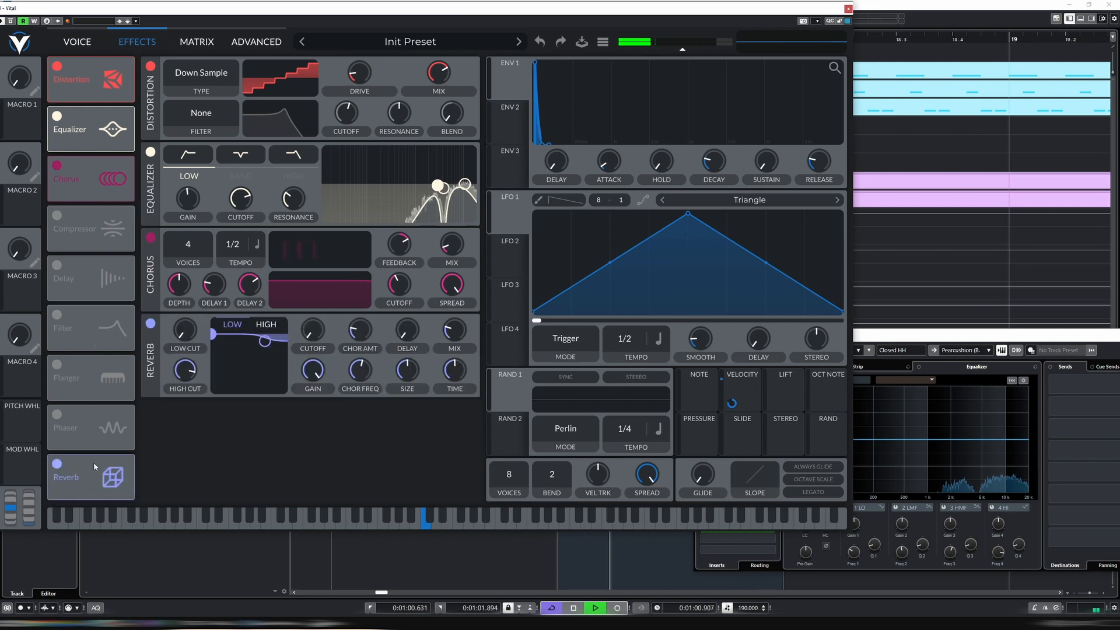
{"action": "left_click_drag", "start_coordinate": [220, 336], "coordinate": [214, 377]}
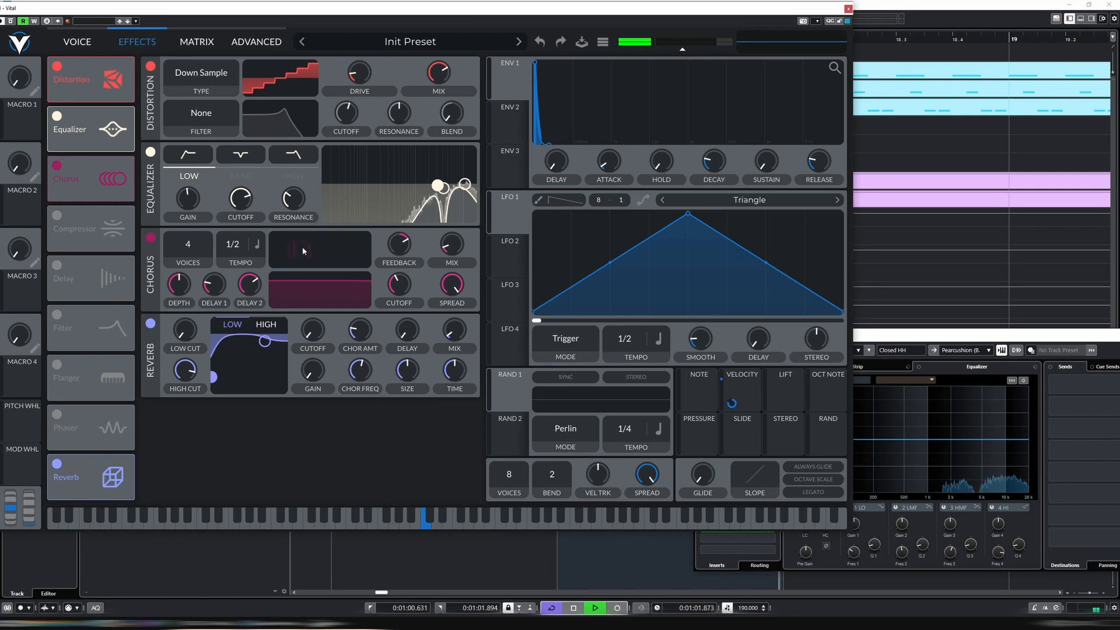
Step: Check Vital's voice page, then close the Vital and Closed HH channel settings windows
{"action": "left_click", "coordinate": [75, 41]}
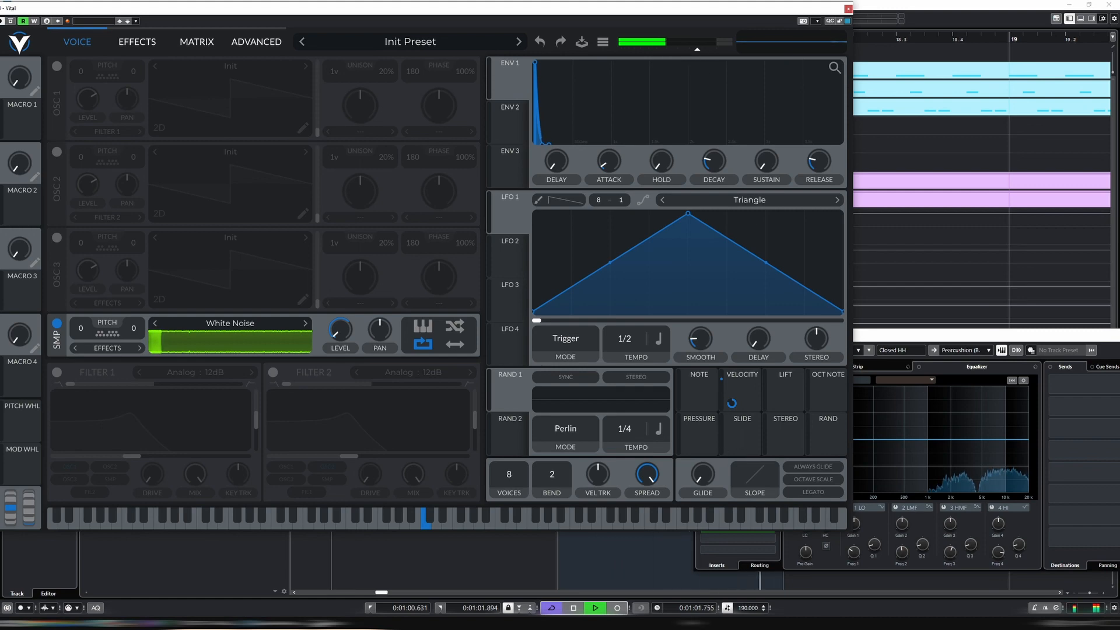
{"action": "key", "text": "Escape"}
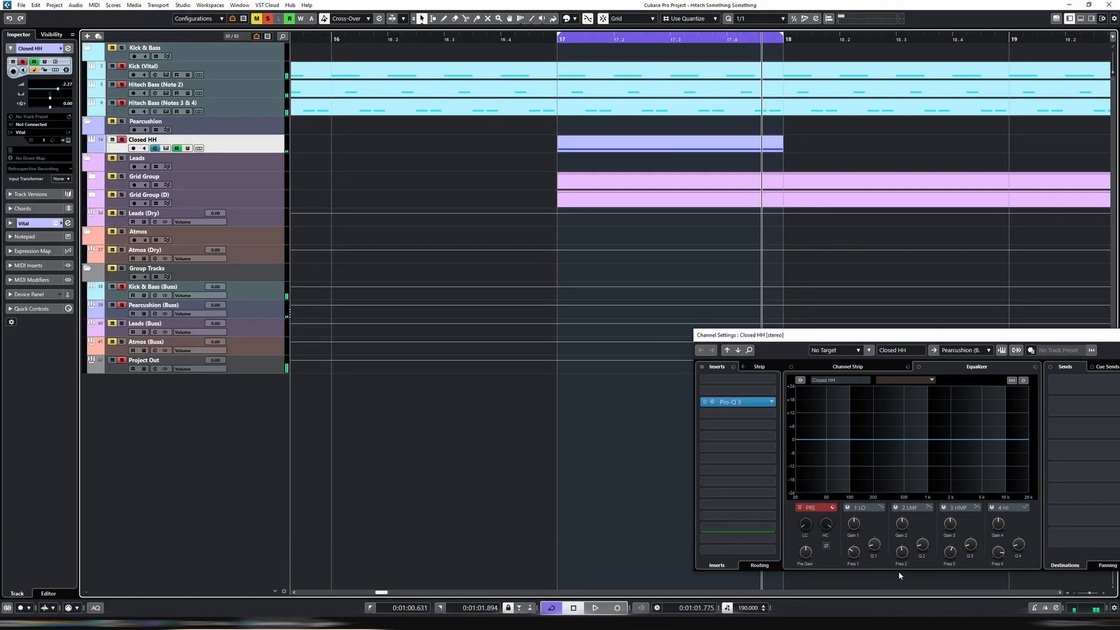
{"action": "left_click_drag", "start_coordinate": [935, 339], "coordinate": [567, 273]}
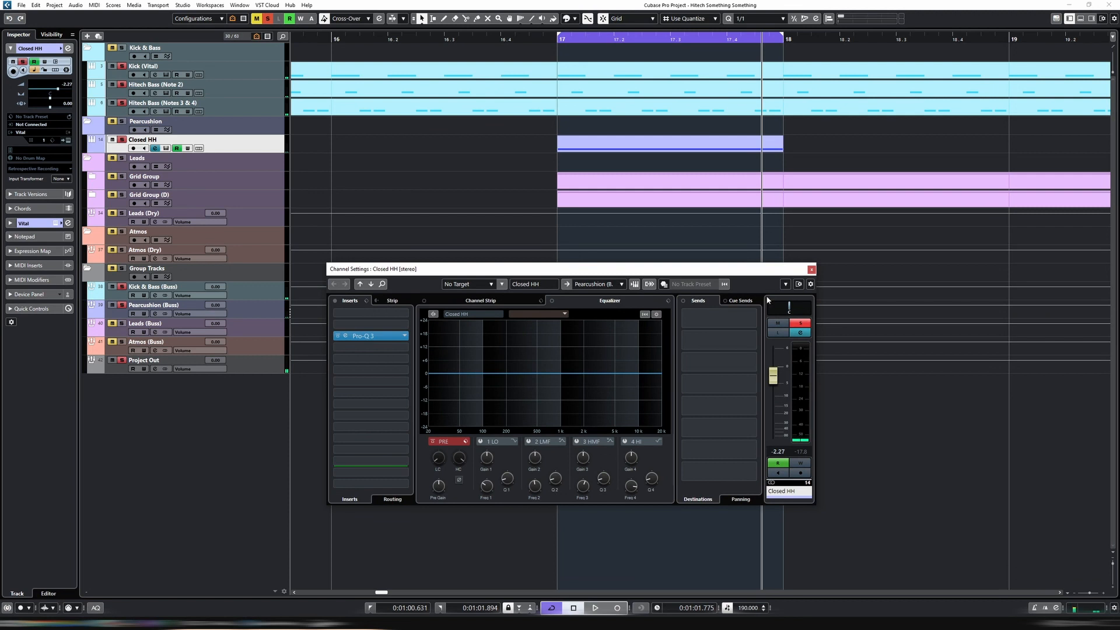
{"action": "left_click", "coordinate": [812, 269]}
Step: Examine the 1/16-note C3 pattern of the Closed HH part in the Key Editor, then close the editor
{"action": "left_click", "coordinate": [659, 145]}
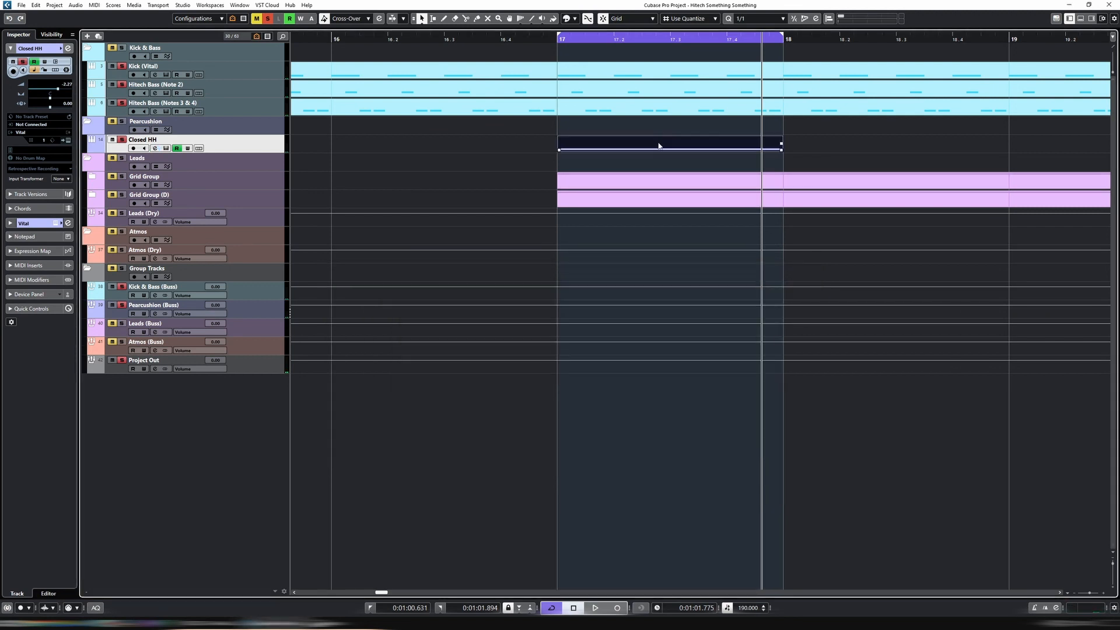
{"action": "double_click", "coordinate": [663, 144]}
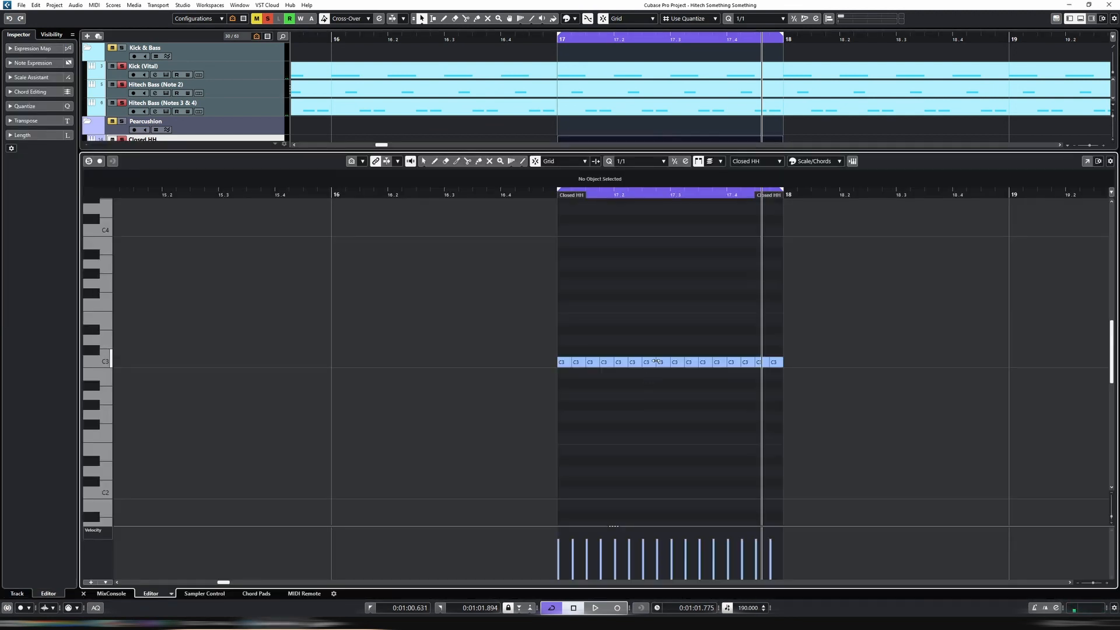
{"action": "key", "text": "h"}
{"action": "key", "text": "h"}
{"action": "key", "text": "h"}
{"action": "key", "text": "h"}
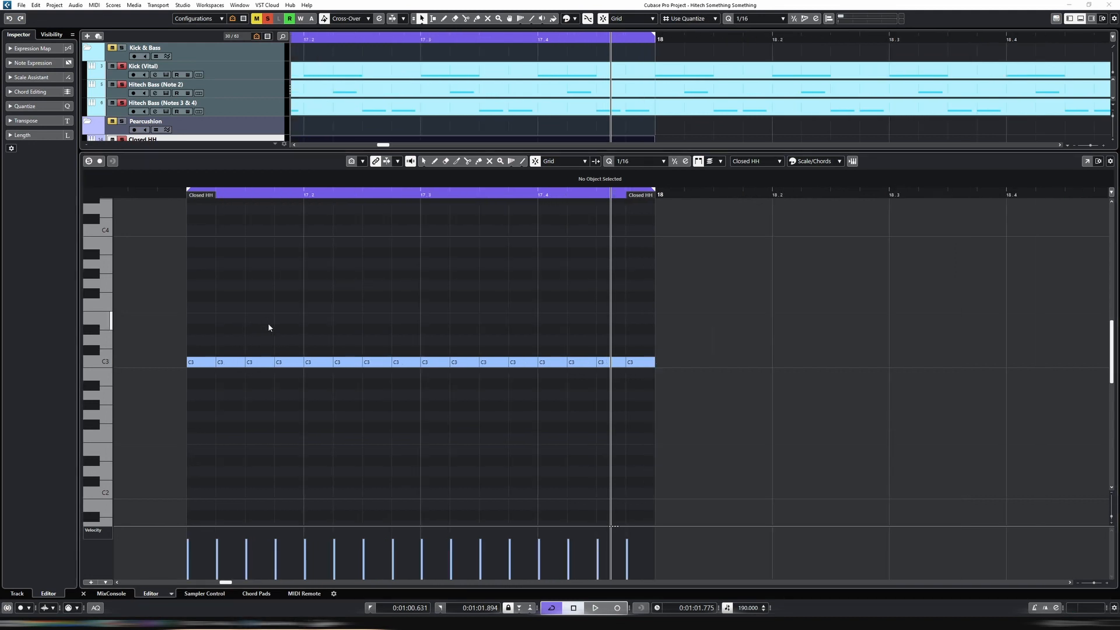
{"action": "left_click", "coordinate": [261, 373]}
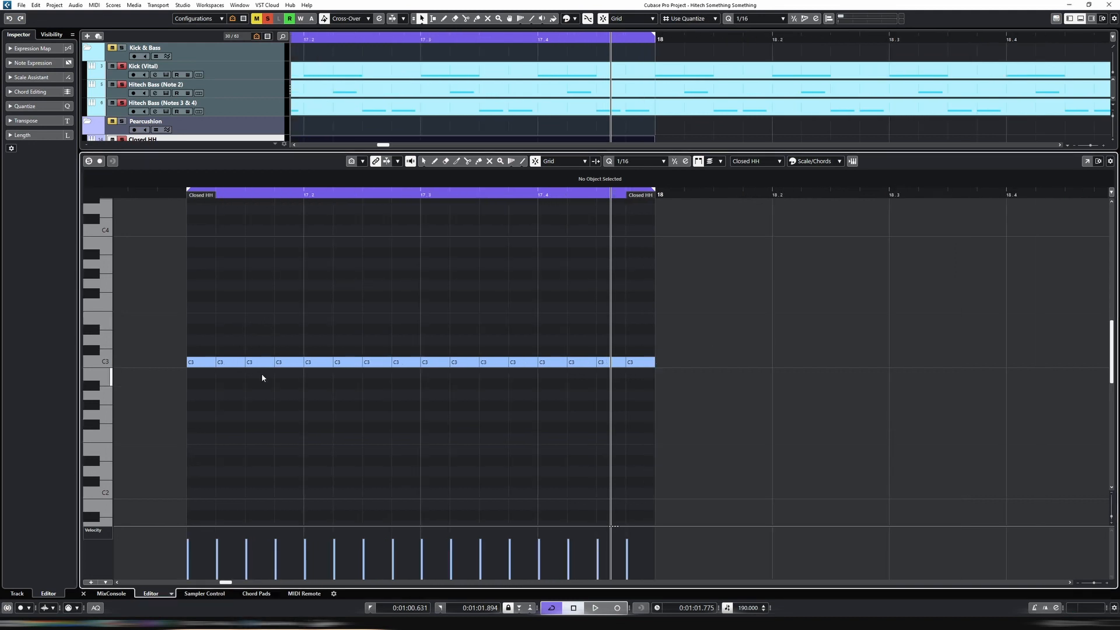
{"action": "left_click", "coordinate": [264, 366]}
{"action": "key", "text": "Return"}
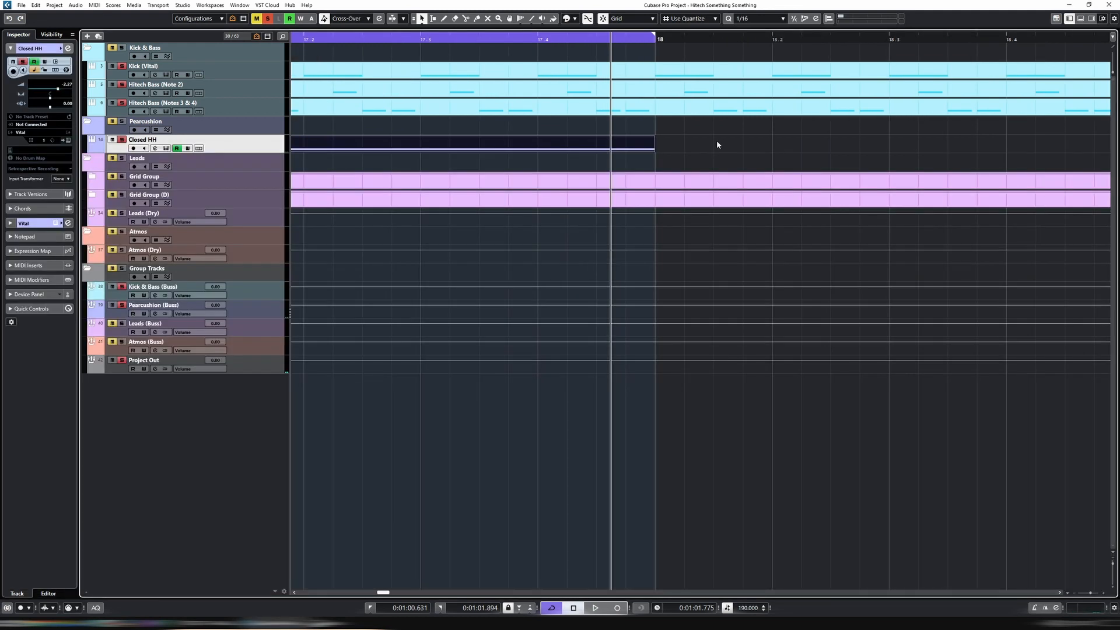
Step: Duplicate the one-bar Closed HH part repeatedly so the pattern continues from bar 18 onward
{"action": "key", "text": "g"}
{"action": "key", "text": "g"}
{"action": "key", "text": "g"}
{"action": "key", "text": "g"}
{"action": "key", "text": "g"}
{"action": "key", "text": "g"}
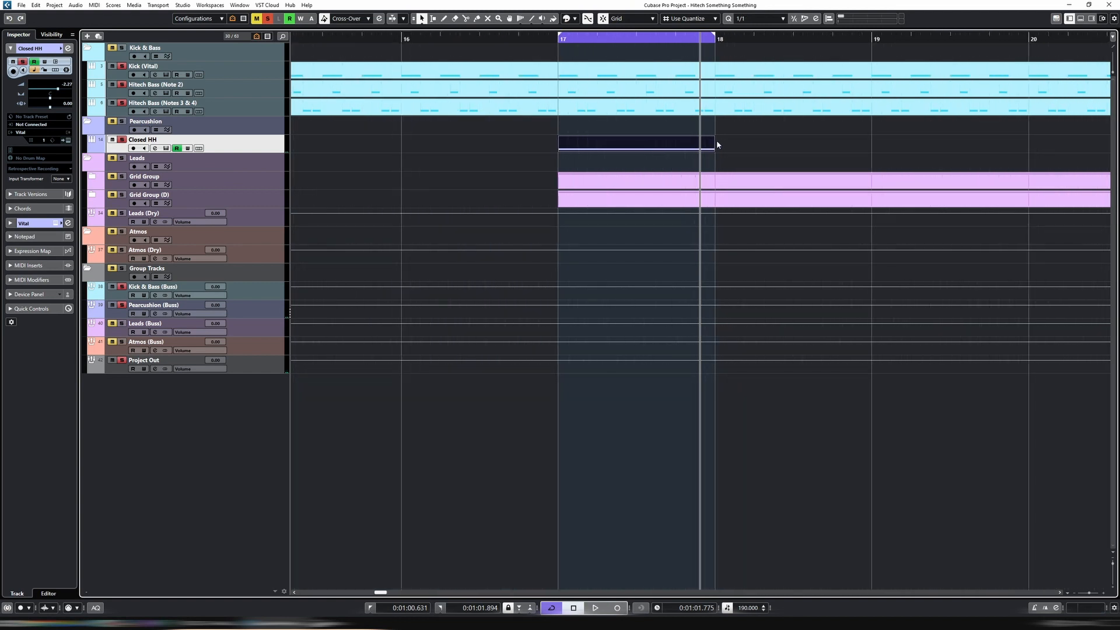
{"action": "key", "text": "g"}
{"action": "key", "text": "g"}
{"action": "key", "text": "g"}
{"action": "key", "text": "g"}
{"action": "key", "text": "ctrl+d"}
{"action": "key", "text": "ctrl+d"}
{"action": "key", "text": "ctrl+d"}
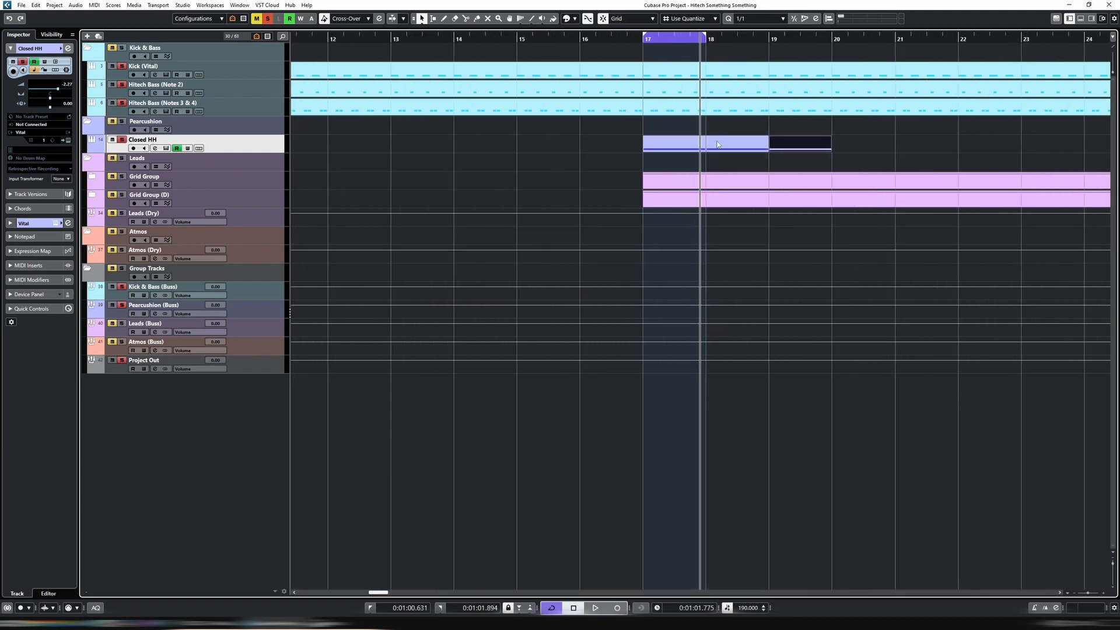
Step: Delete the duplicated Closed HH parts from bar 18 onward, leaving only the part in bar 17
{"action": "left_click", "coordinate": [680, 151]}
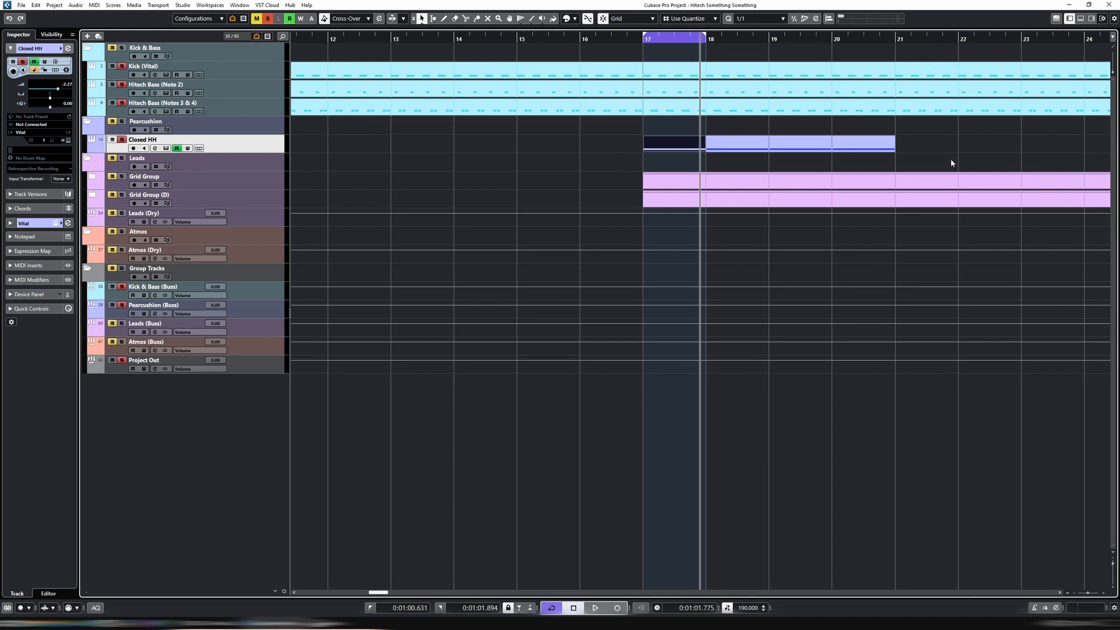
{"action": "left_click_drag", "start_coordinate": [950, 163], "coordinate": [734, 149]}
{"action": "key", "text": "Delete"}
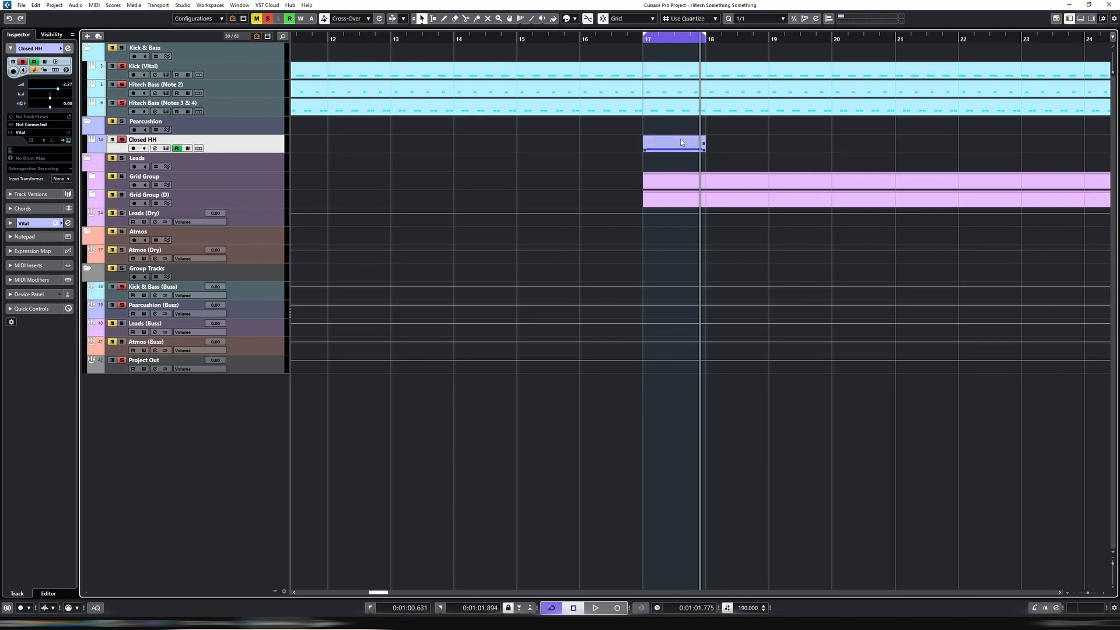
Step: Delete the third 1/16 note of every beat in the bar-17 Closed HH part, then close the Key Editor
{"action": "double_click", "coordinate": [681, 142]}
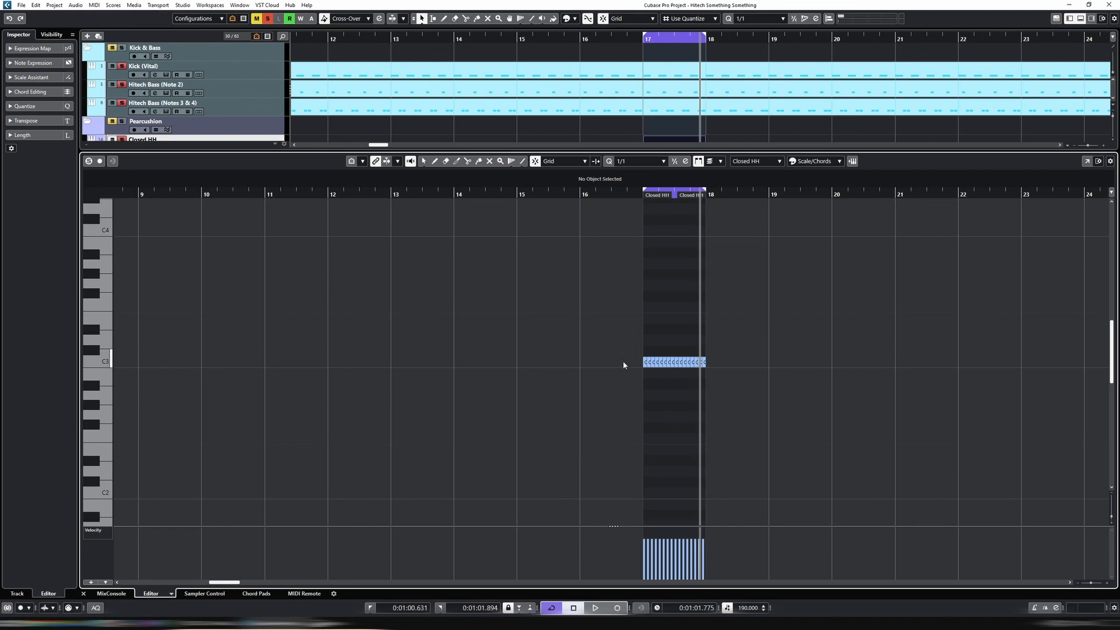
{"action": "key", "text": "shift+f"}
{"action": "left_click", "coordinate": [299, 362]}
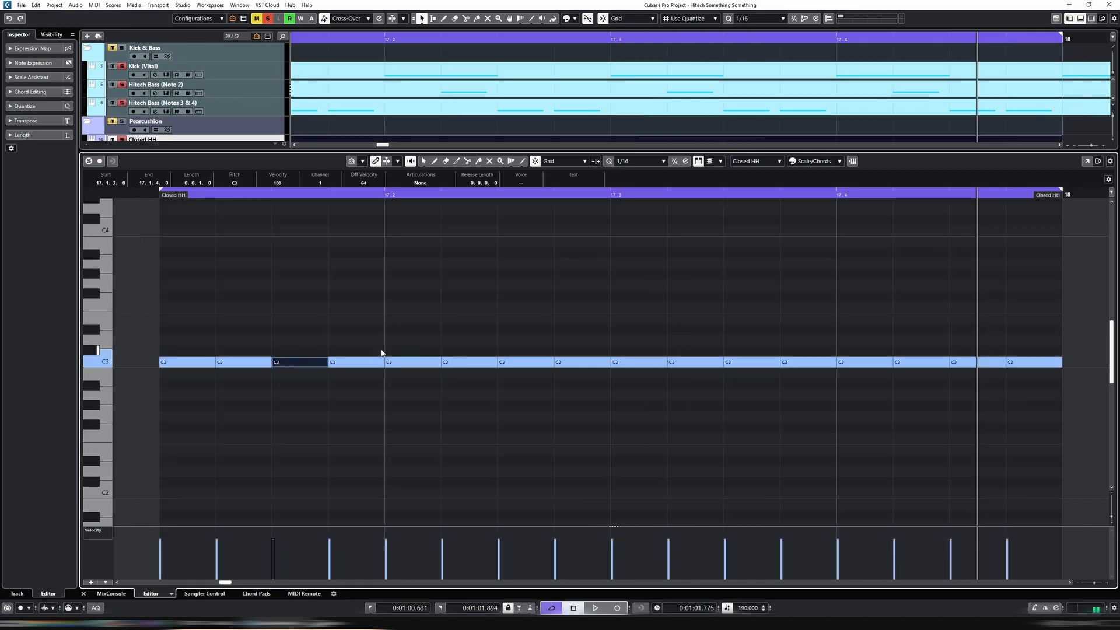
{"action": "key", "text": "Delete"}
{"action": "left_click", "coordinate": [539, 364]}
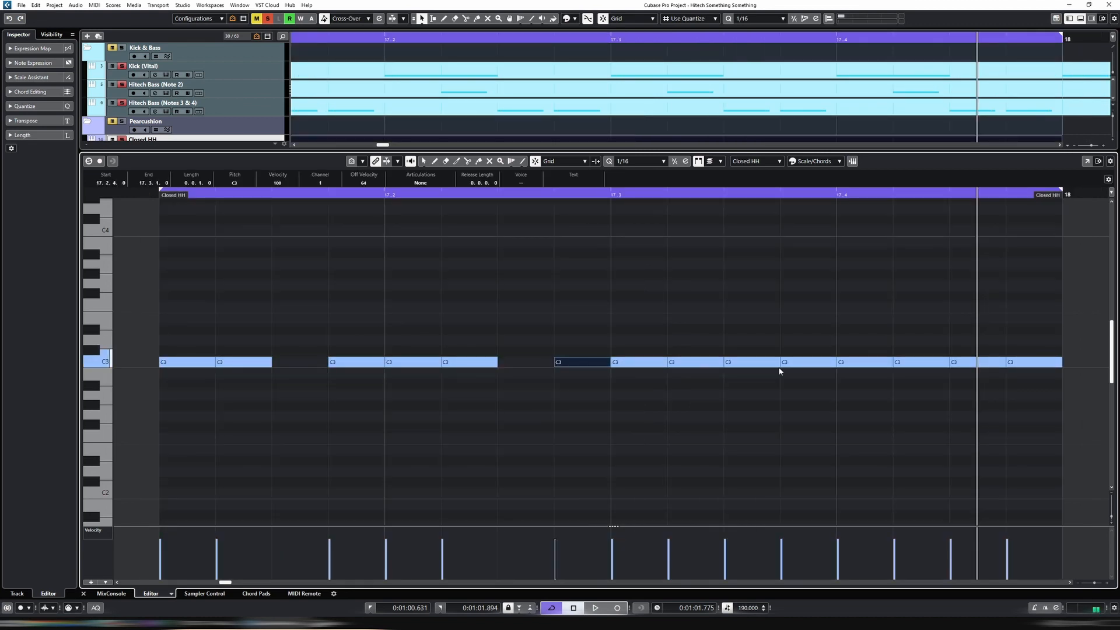
{"action": "left_click", "coordinate": [978, 363]}
{"action": "key", "text": "Delete"}
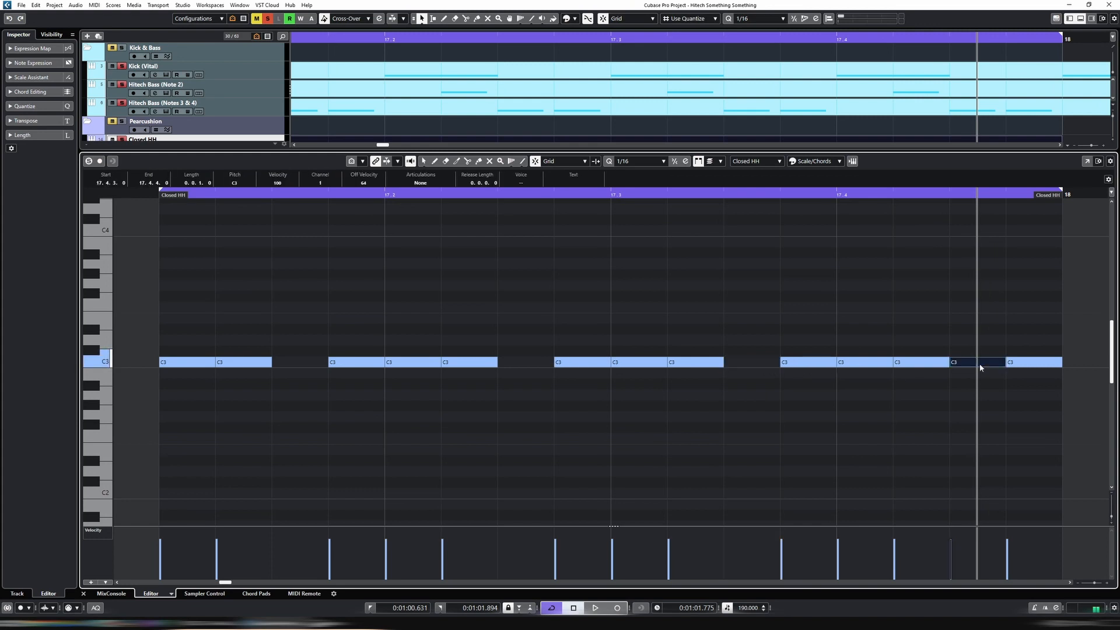
{"action": "key", "text": "Right"}
{"action": "key", "text": "Return"}
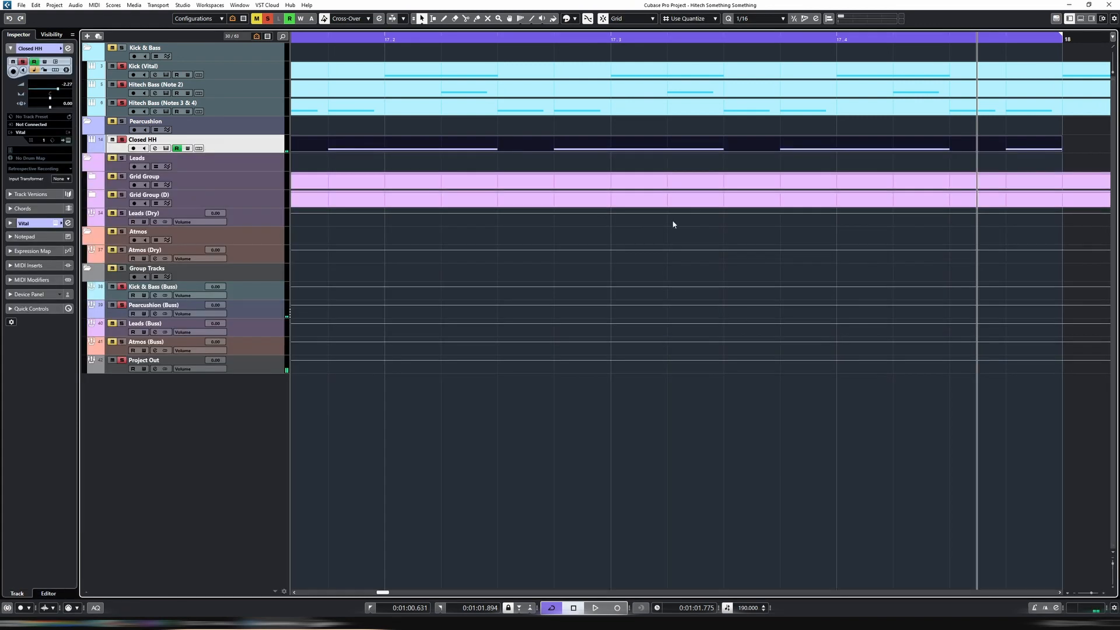
Step: Duplicate the edited bar-17 Closed HH part three times to fill bars 18 through 20
{"action": "scroll", "coordinate": [673, 224], "scroll_direction": "down", "scroll_amount": 10, "text": "ctrl"}
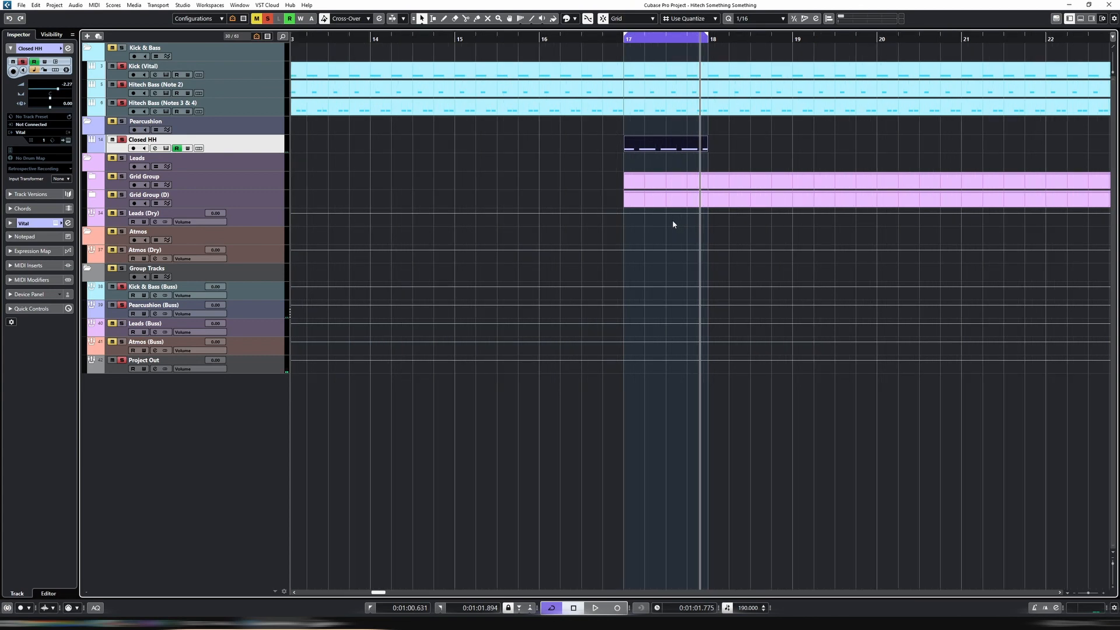
{"action": "key", "text": "h"}
{"action": "key", "text": "h"}
{"action": "key", "text": "g"}
{"action": "key", "text": "g"}
{"action": "key", "text": "ctrl+d"}
{"action": "key", "text": "ctrl+d"}
{"action": "key", "text": "ctrl+d"}
Step: Play back the Closed HH pattern and check its Vital instrument window, then stop and close the window
{"action": "left_click", "coordinate": [668, 145]}
{"action": "key", "text": "space"}
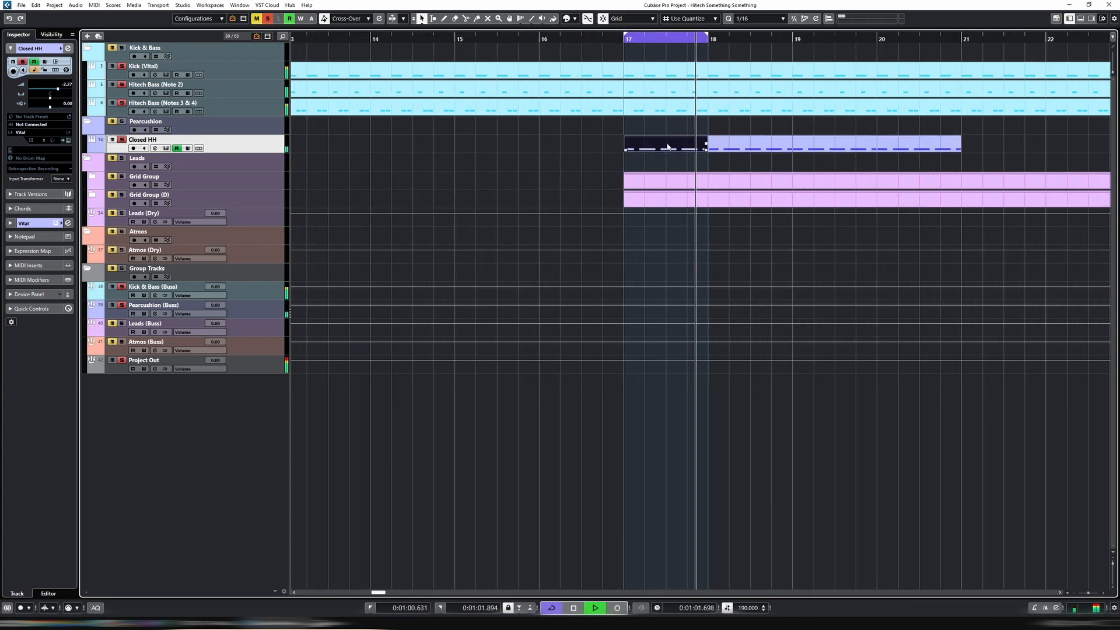
{"action": "key", "text": "e"}
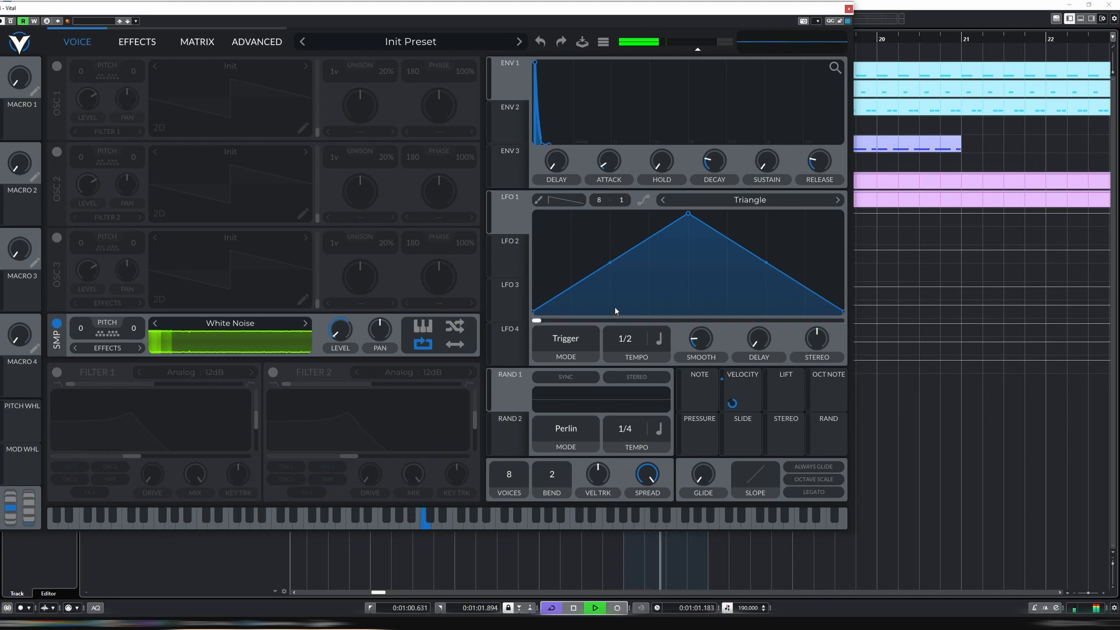
{"action": "key", "text": "space"}
{"action": "key", "text": "e"}
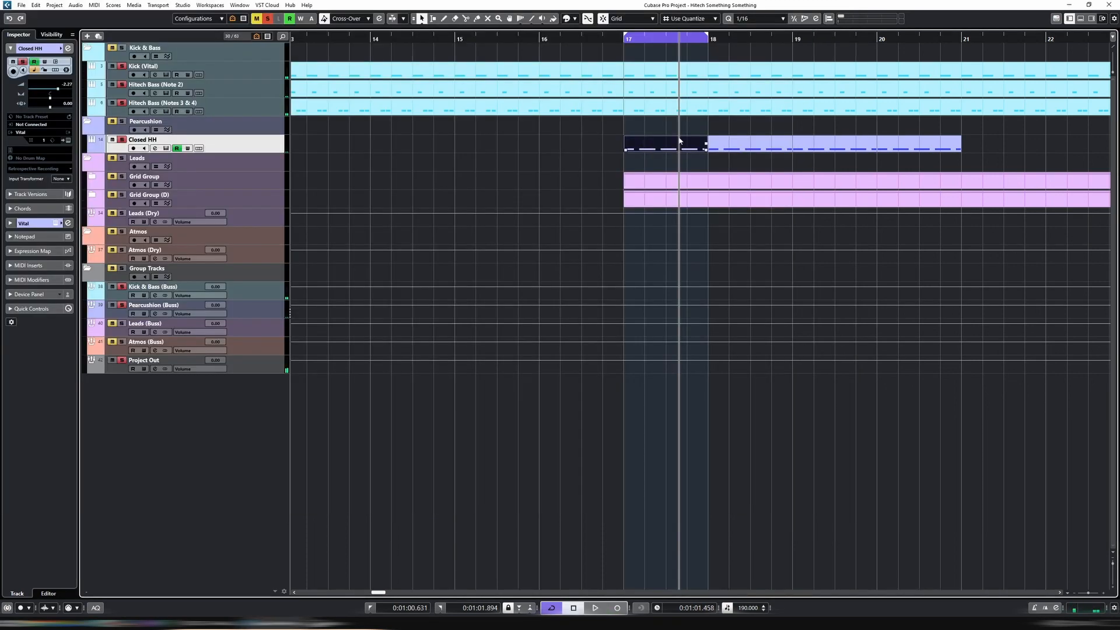
Step: Split the first two C3 notes of the bar-17 Closed HH part into four 1/32 notes and audition them
{"action": "double_click", "coordinate": [680, 140]}
{"action": "left_click_drag", "start_coordinate": [175, 342], "coordinate": [245, 360]}
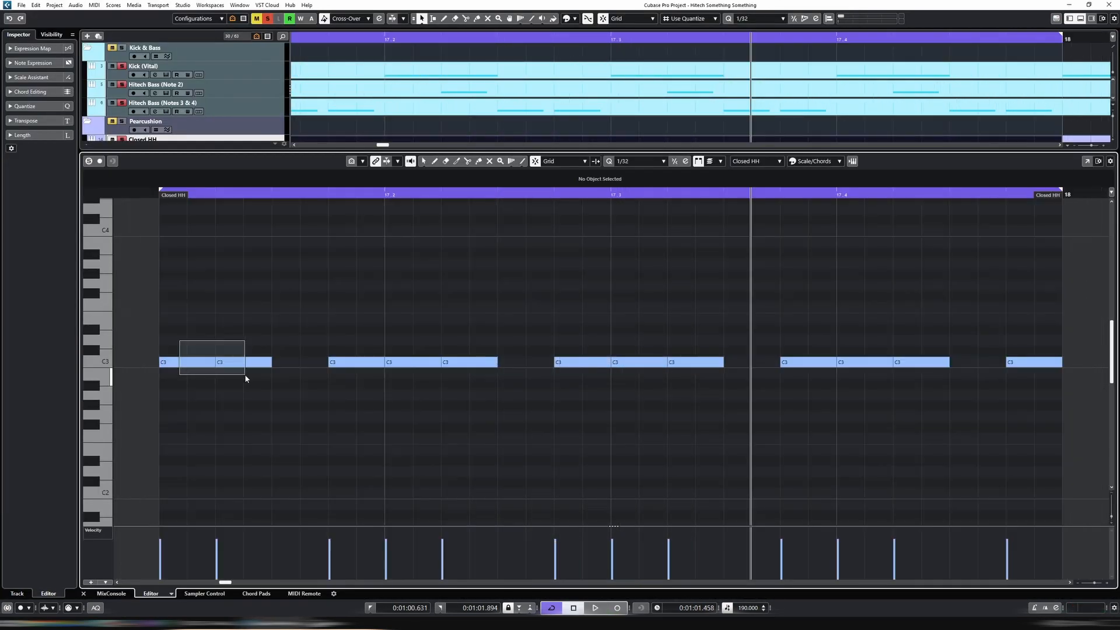
{"action": "key", "text": "space"}
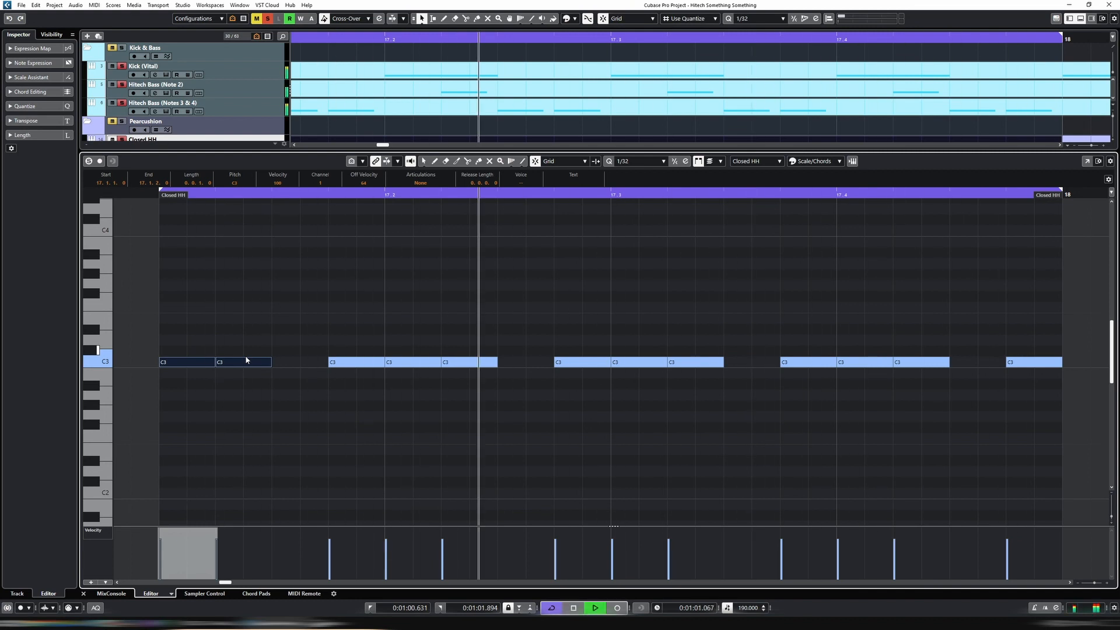
{"action": "left_click", "coordinate": [245, 359], "text": "alt"}
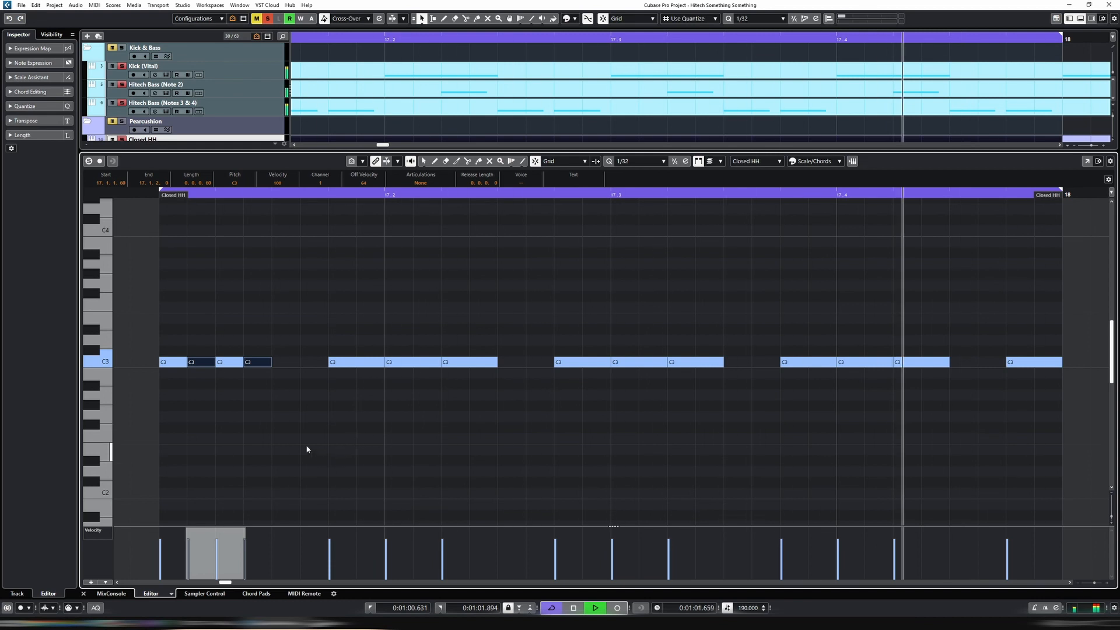
{"action": "key", "text": "space"}
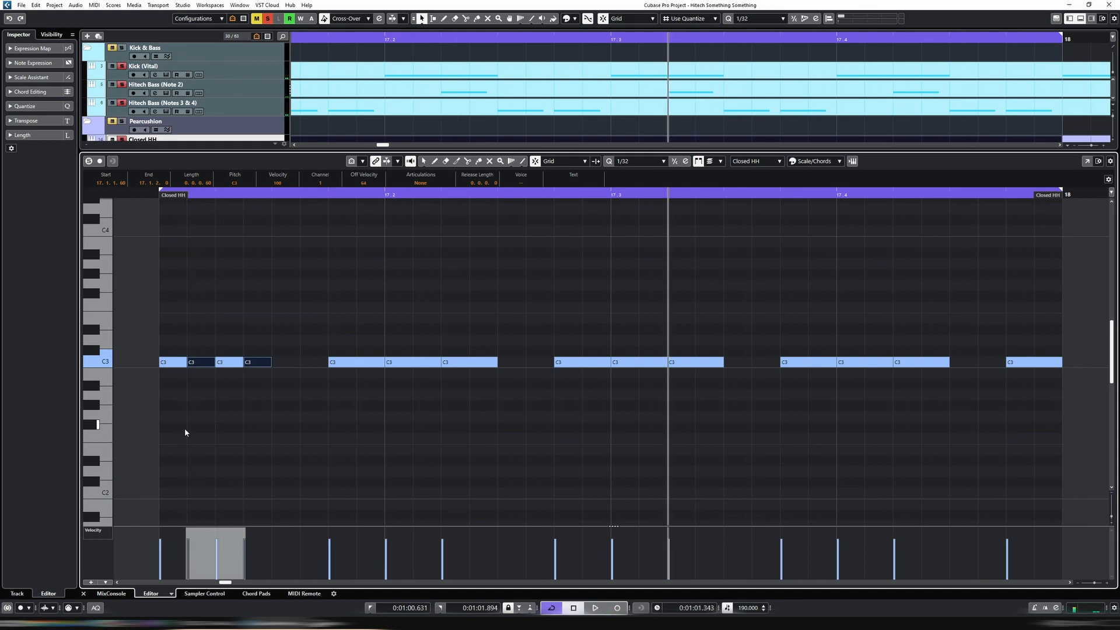
Step: Shape a rising velocity ramp across the four 1/32 notes during loop playback, then close the editor and stop playback
{"action": "key", "text": "space"}
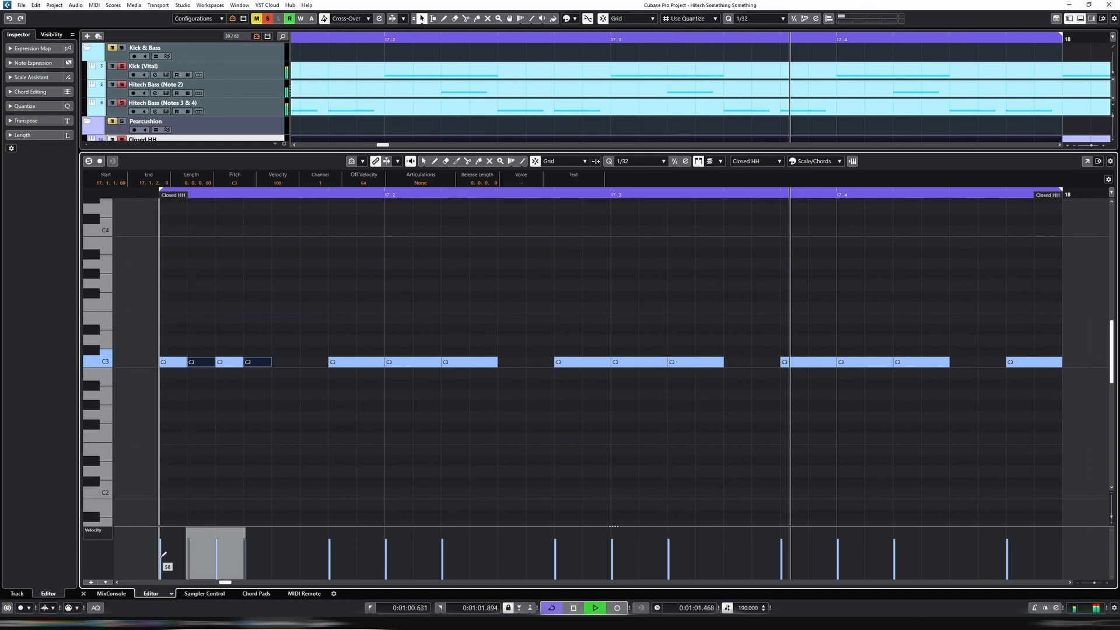
{"action": "left_click_drag", "start_coordinate": [161, 566], "coordinate": [232, 539]}
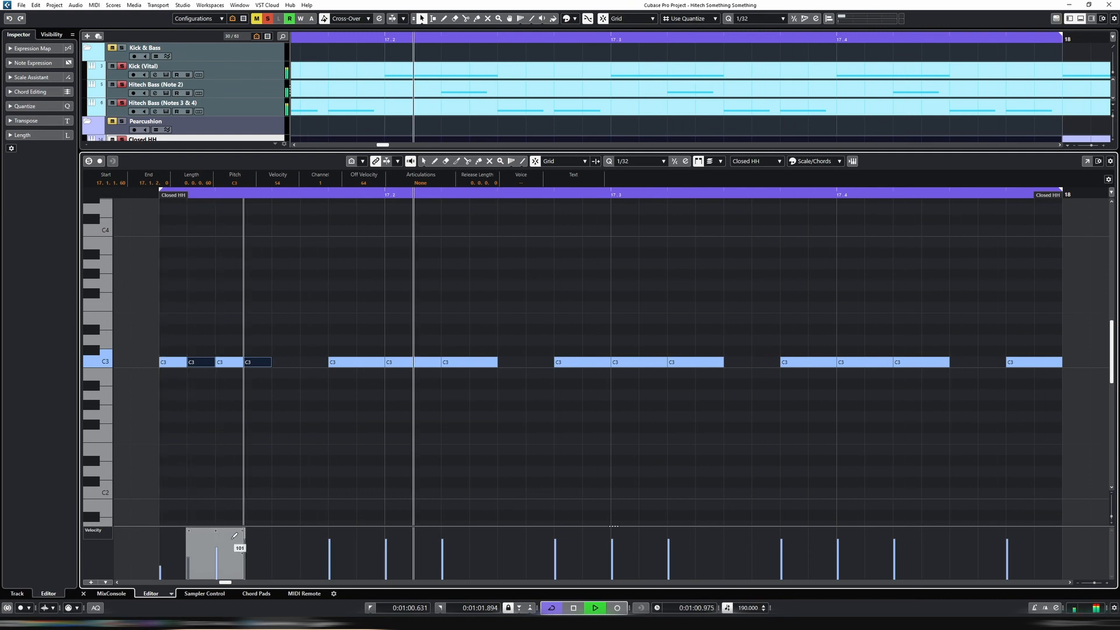
{"action": "left_click_drag", "start_coordinate": [162, 550], "coordinate": [247, 540]}
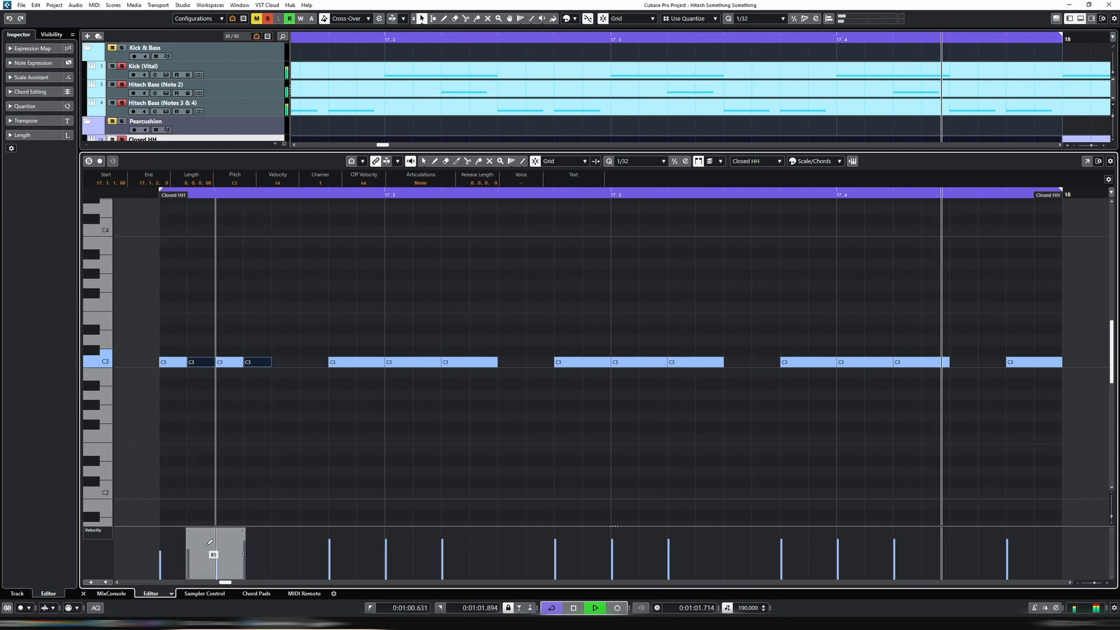
{"action": "left_click", "coordinate": [160, 558]}
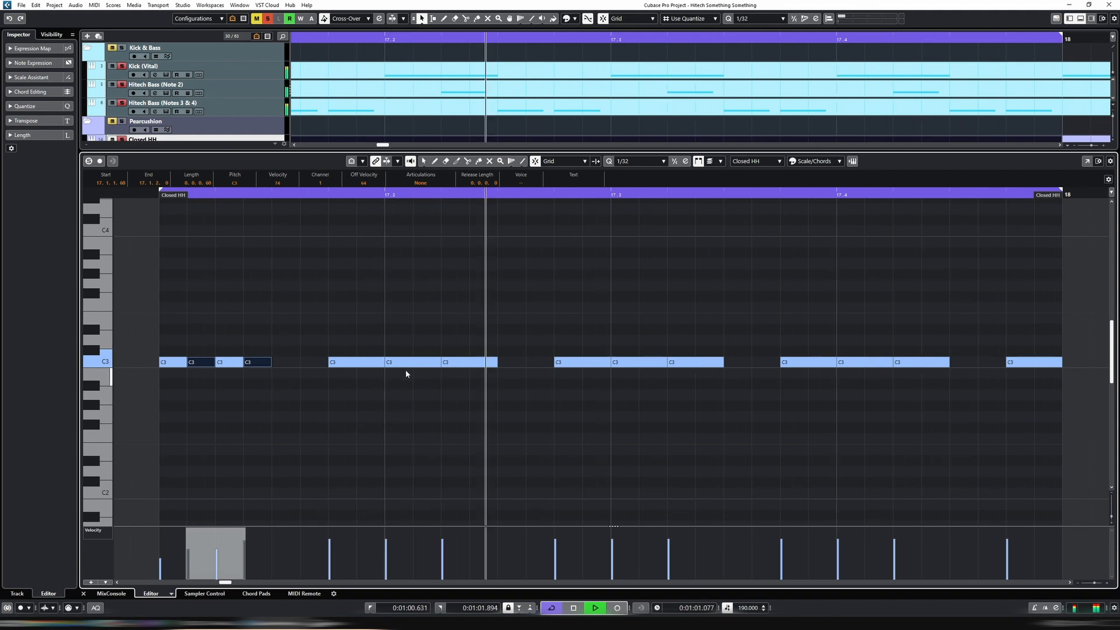
{"action": "key", "text": "ctrl+e"}
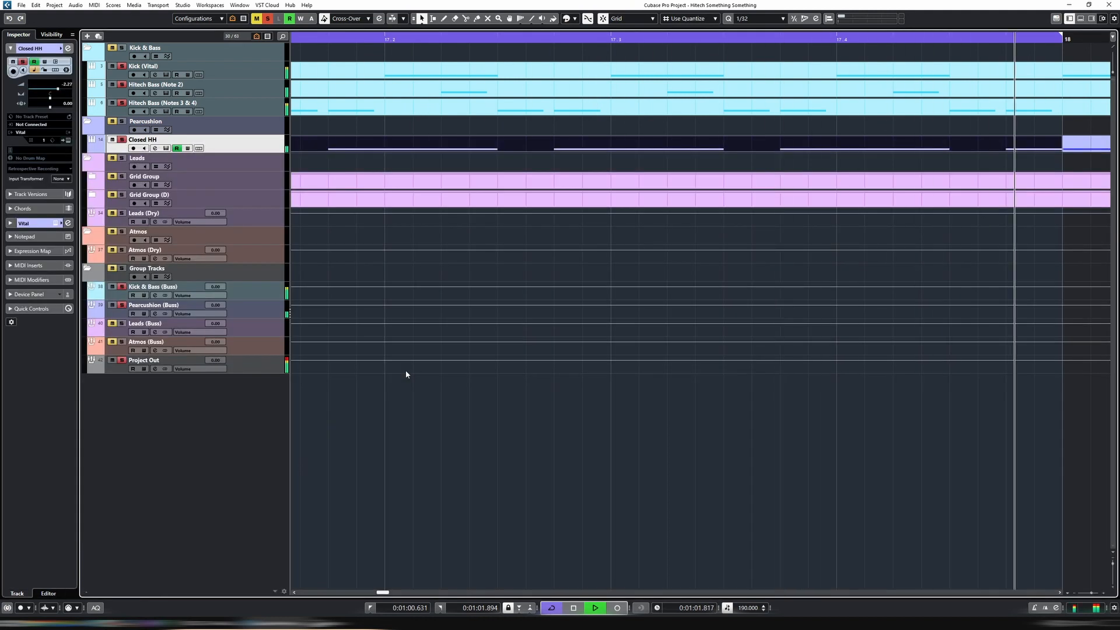
{"action": "key", "text": "space"}
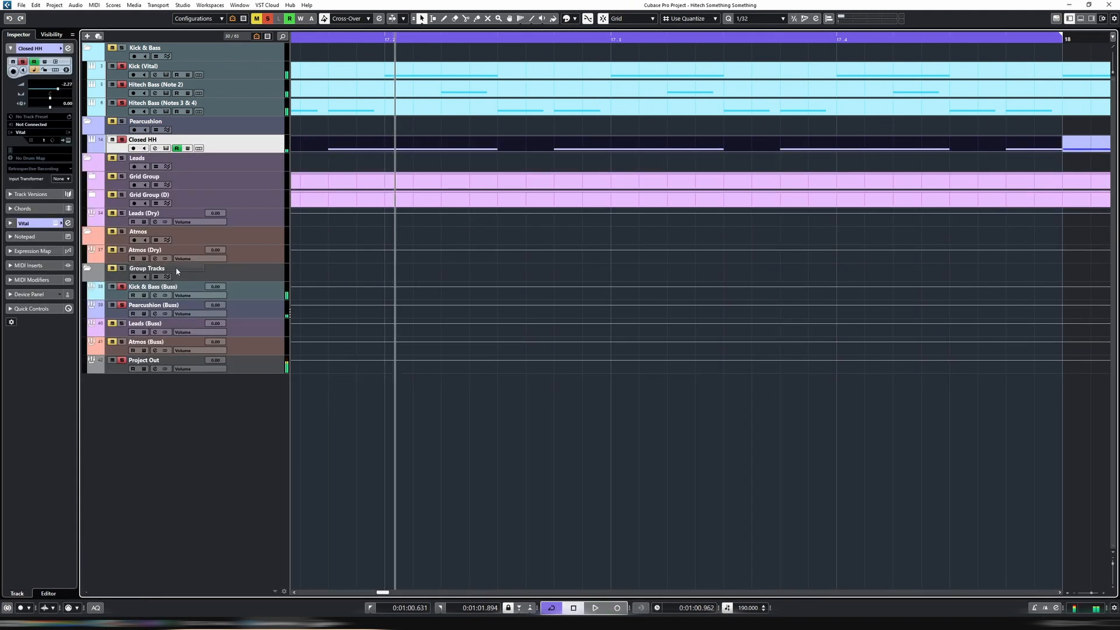
Step: Duplicate the Closed HH track with its parts
{"action": "key", "text": "g"}
{"action": "right_click", "coordinate": [253, 144]}
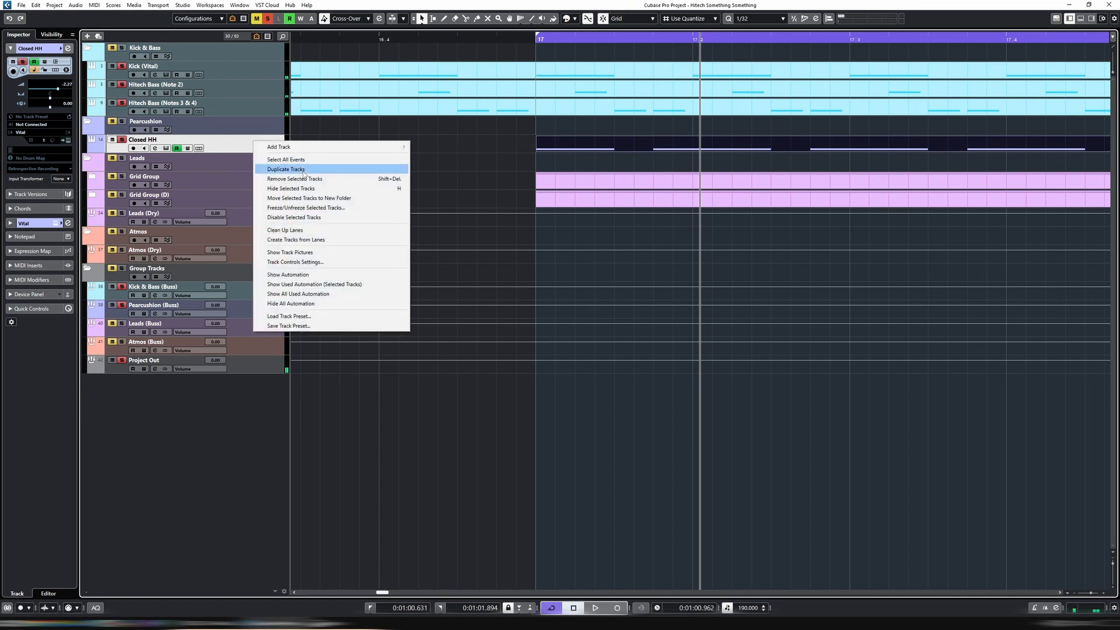
{"action": "left_click", "coordinate": [303, 170]}
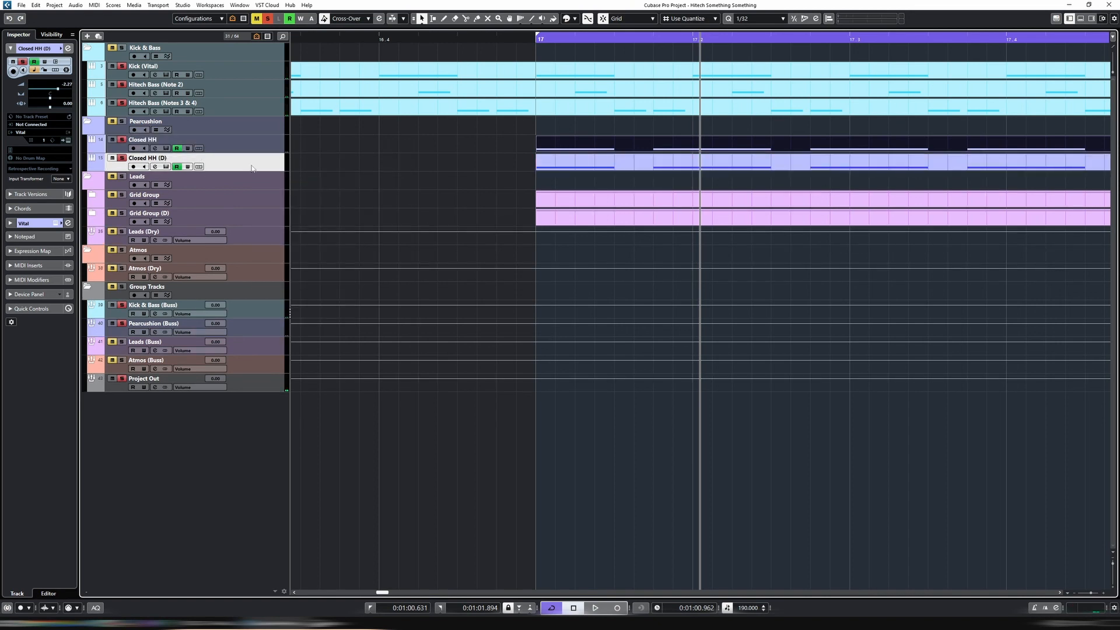
Step: Reduce the duplicate track's bar-17 part to a single C3 note on the third 1/16 of the first beat
{"action": "left_click", "coordinate": [636, 168]}
{"action": "key", "text": "g"}
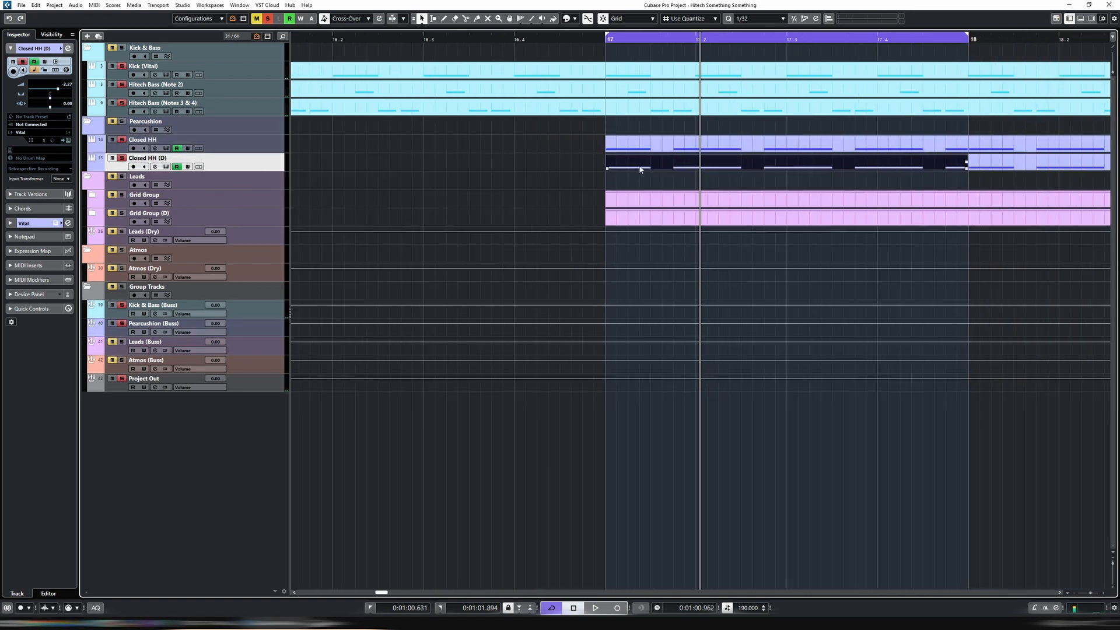
{"action": "double_click", "coordinate": [640, 169]}
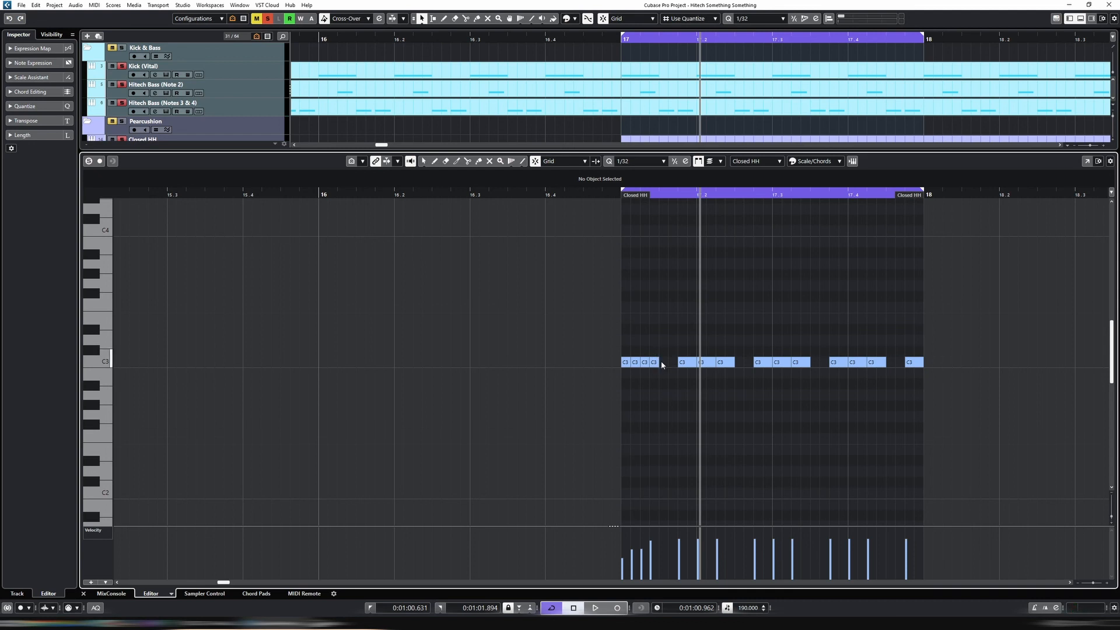
{"action": "left_click_drag", "start_coordinate": [647, 373], "coordinate": [972, 412]}
{"action": "key", "text": "Delete"}
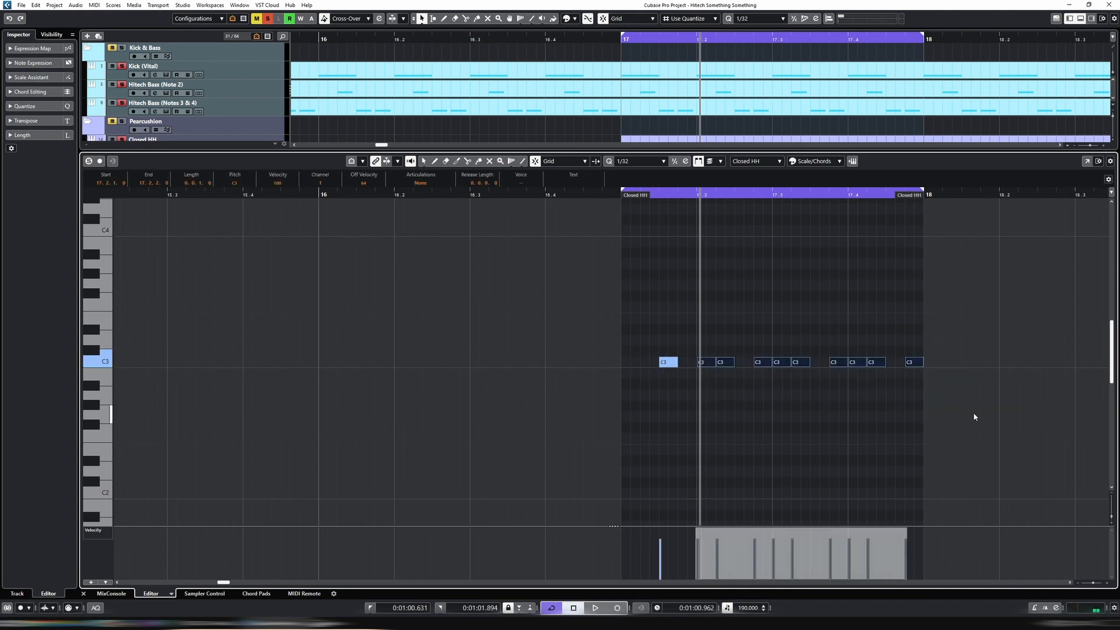
{"action": "key", "text": "Delete"}
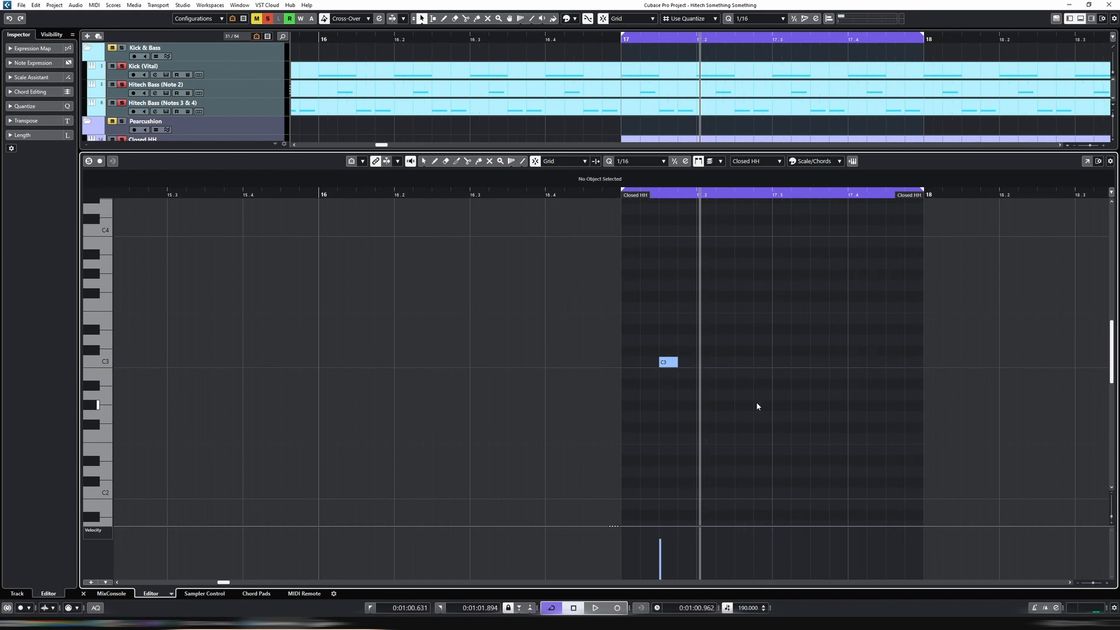
Step: Repeat the C3 note on the third 1/16 of each remaining beat in bar 17, then close the editor
{"action": "left_click_drag", "start_coordinate": [684, 411], "coordinate": [695, 407]}
{"action": "key", "text": "ctrl+d"}
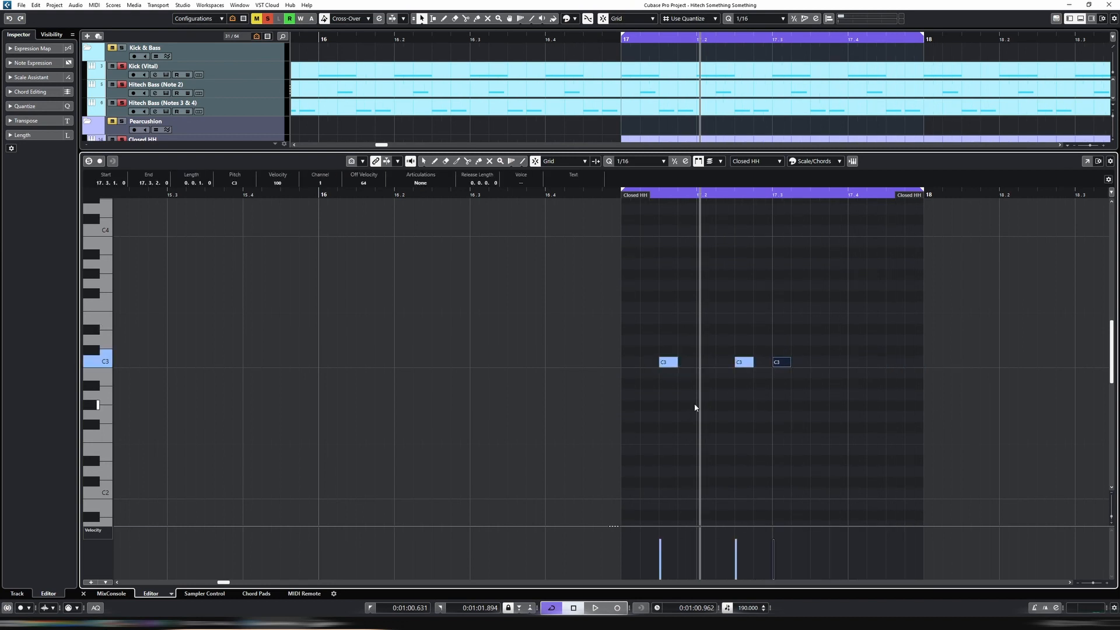
{"action": "key", "text": "ctrl+Right"}
{"action": "key", "text": "Return"}
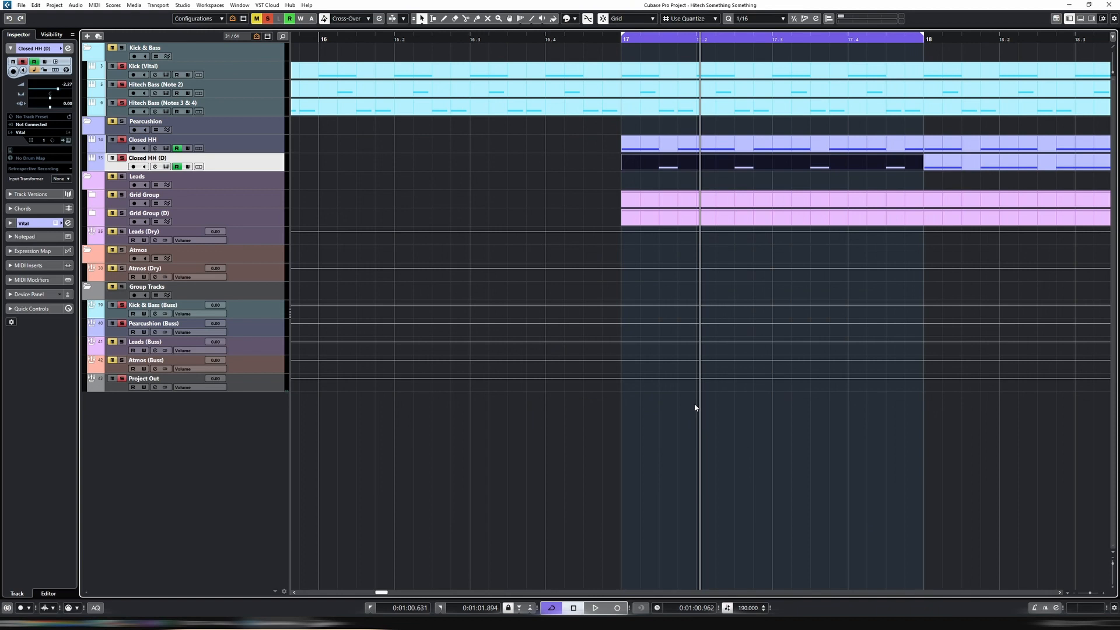
Step: Start playback and delete the old parts from bar 18 onward on the Closed HH (D) track
{"action": "key", "text": "g"}
{"action": "key", "text": "g"}
{"action": "key", "text": "g"}
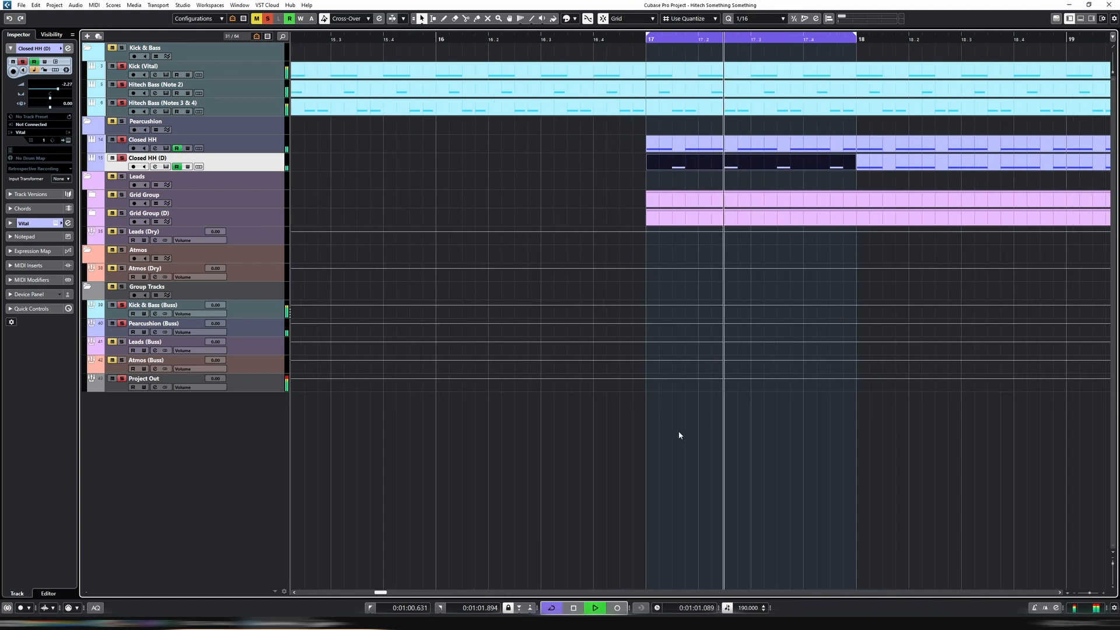
{"action": "key", "text": "g"}
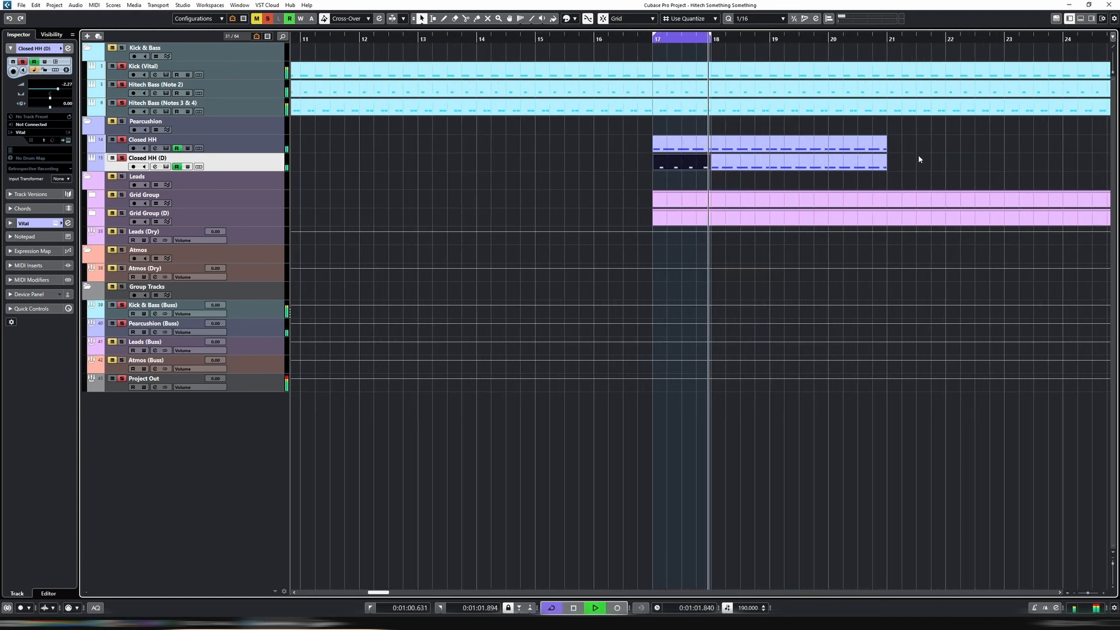
{"action": "left_click_drag", "start_coordinate": [917, 161], "coordinate": [753, 170]}
{"action": "key", "text": "Delete"}
Step: Duplicate the new bar-17 part on Closed HH (D) three times to fill bars 18 through 20
{"action": "left_click", "coordinate": [695, 164]}
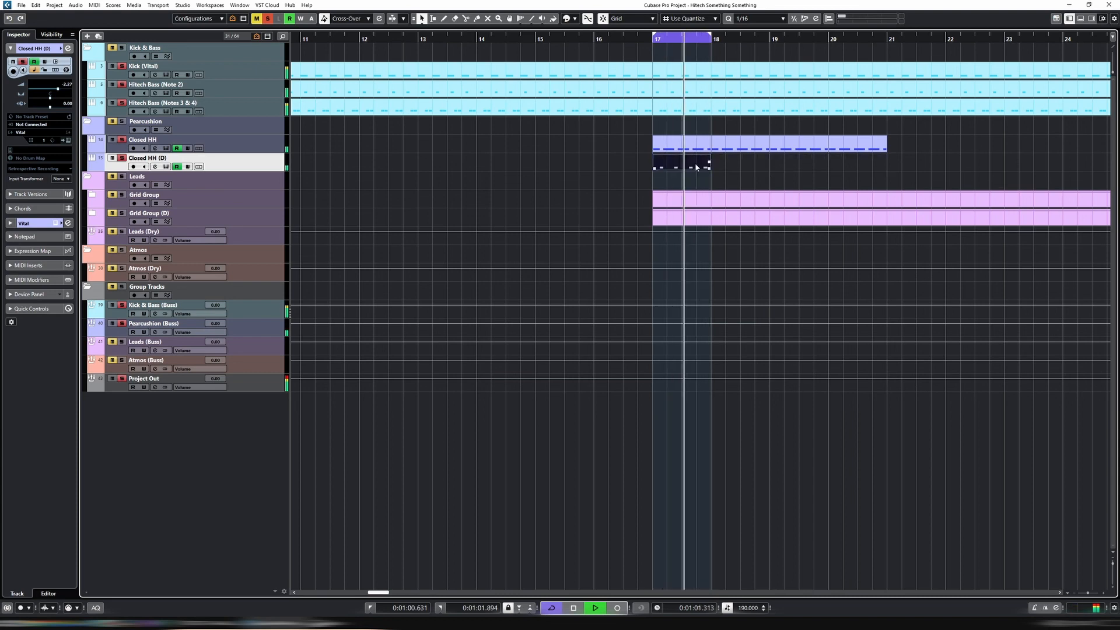
{"action": "key", "text": "ctrl+d"}
{"action": "key", "text": "ctrl+d"}
{"action": "key", "text": "ctrl+d"}
Step: Open the bar-17 part of the Closed HH track in the note editor, play back its pattern, and close the editor
{"action": "left_click", "coordinate": [268, 142]}
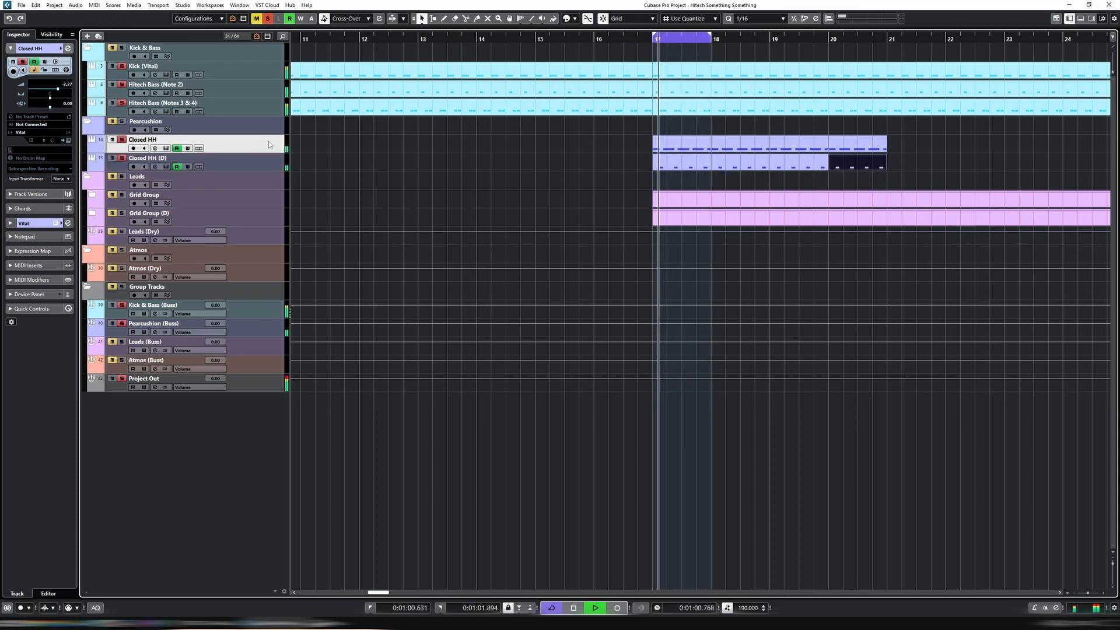
{"action": "key", "text": "space"}
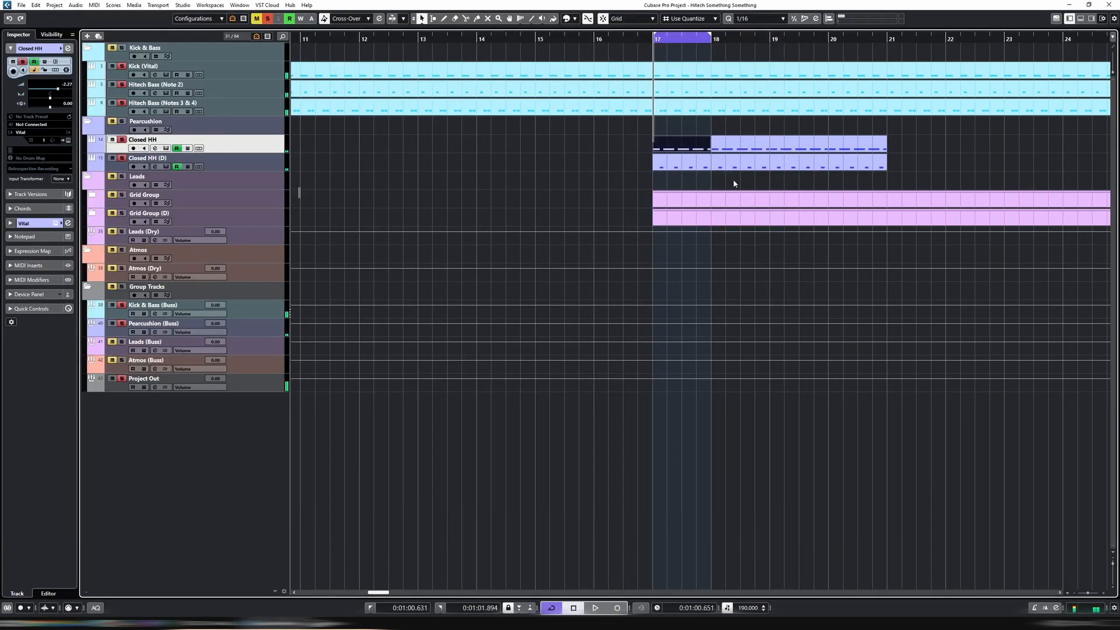
{"action": "key", "text": "Return"}
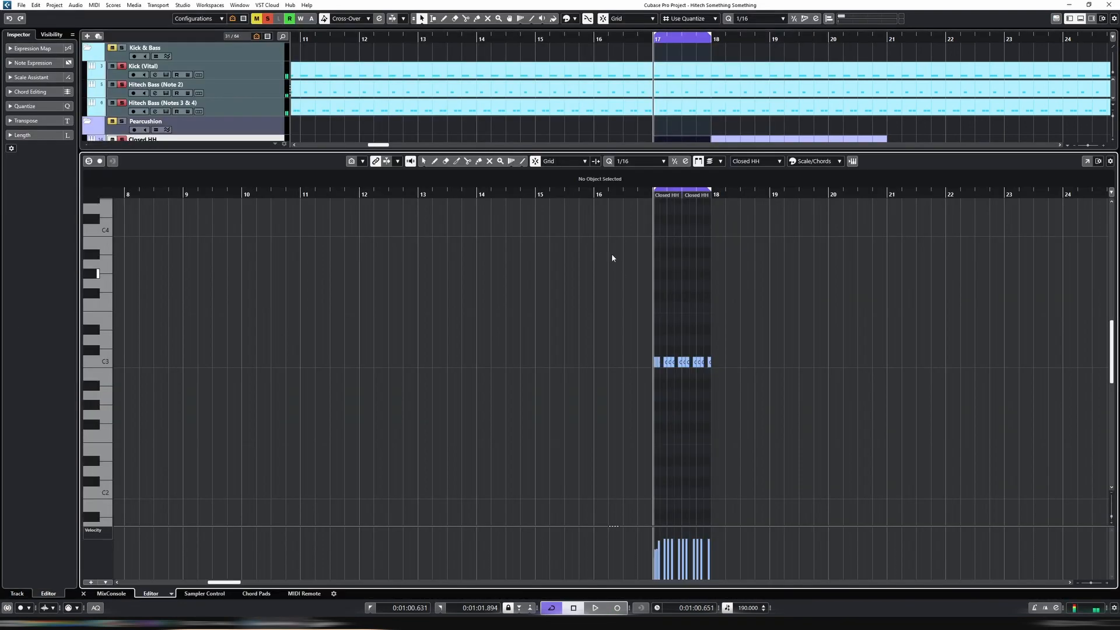
{"action": "key", "text": "h"}
{"action": "key", "text": "h"}
{"action": "key", "text": "h"}
{"action": "key", "text": "h"}
{"action": "key", "text": "h"}
{"action": "key", "text": "h"}
{"action": "key", "text": "h"}
{"action": "key", "text": "h"}
{"action": "key", "text": "h"}
{"action": "key", "text": "h"}
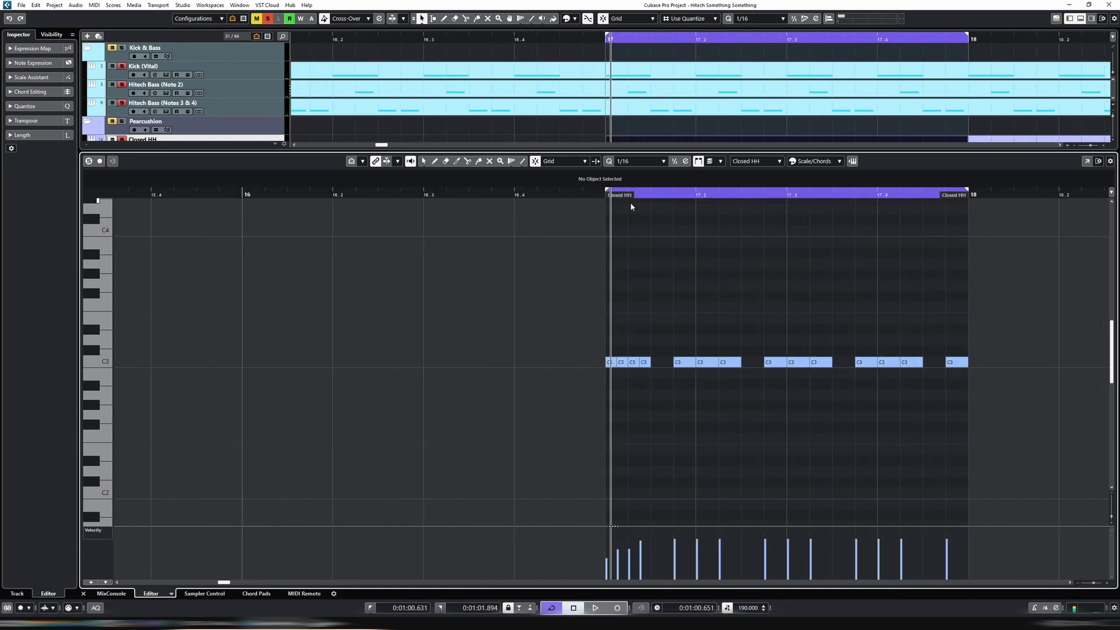
{"action": "key", "text": "space"}
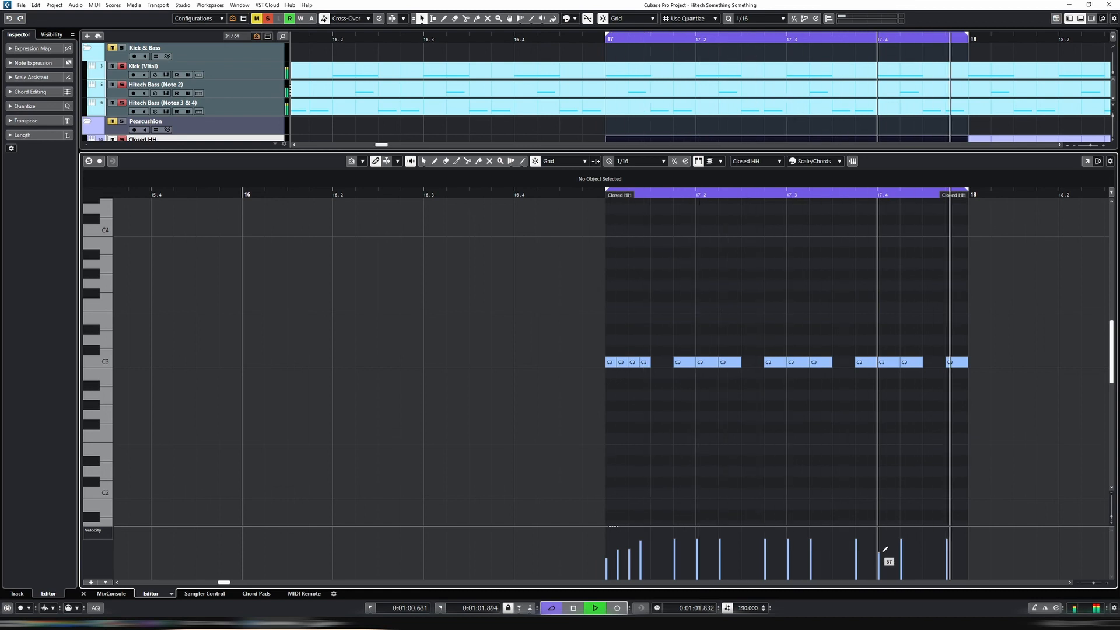
{"action": "key", "text": "Return"}
Step: Set the playback loop to the bar-18 part on Closed HH and open that part in the note editor
{"action": "key", "text": "g"}
{"action": "key", "text": "g"}
{"action": "key", "text": "g"}
{"action": "key", "text": "g"}
{"action": "key", "text": "g"}
{"action": "key", "text": "g"}
{"action": "key", "text": "g"}
{"action": "key", "text": "g"}
{"action": "key", "text": "g"}
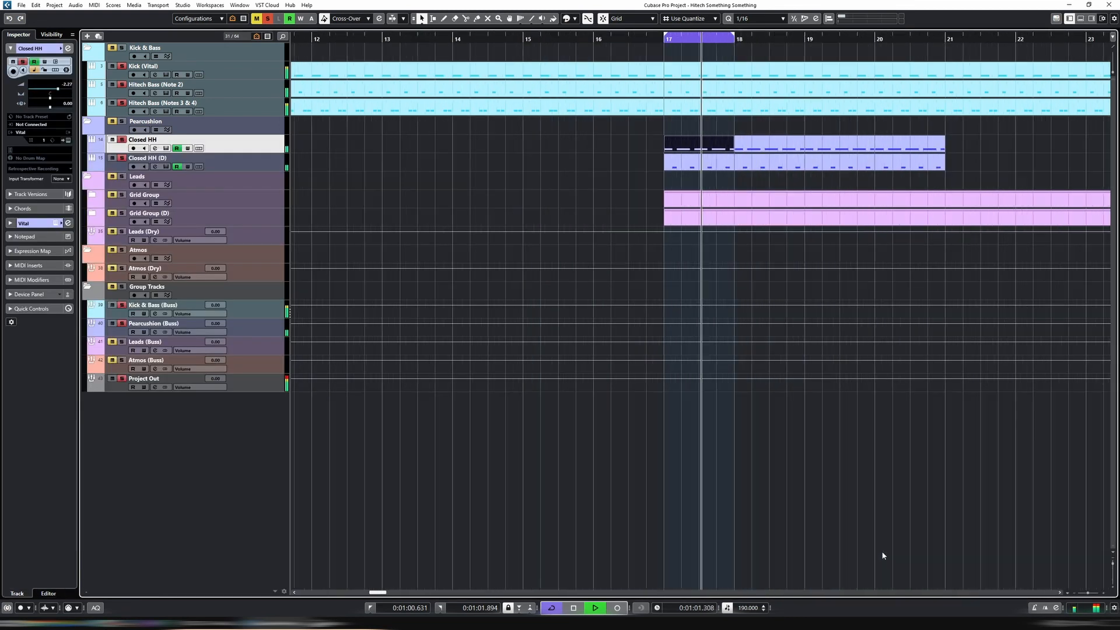
{"action": "key", "text": "g"}
{"action": "left_click", "coordinate": [752, 144]}
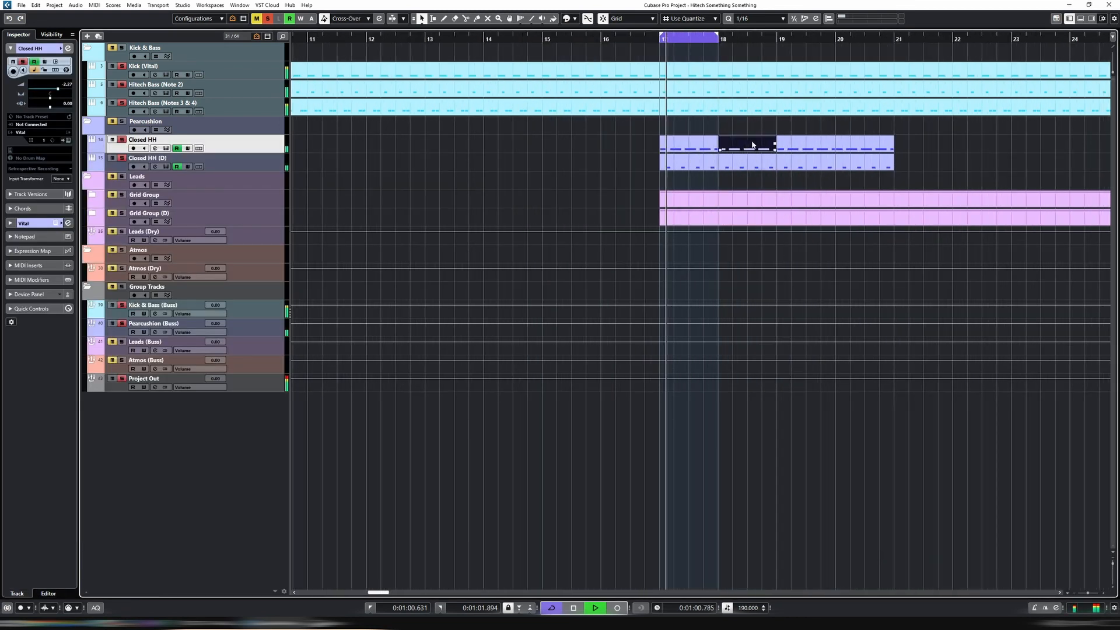
{"action": "key", "text": "p"}
{"action": "key", "text": "Return"}
{"action": "key", "text": "h"}
{"action": "key", "text": "h"}
{"action": "key", "text": "h"}
{"action": "key", "text": "h"}
{"action": "key", "text": "h"}
{"action": "key", "text": "h"}
{"action": "key", "text": "h"}
{"action": "key", "text": "h"}
{"action": "key", "text": "h"}
{"action": "key", "text": "h"}
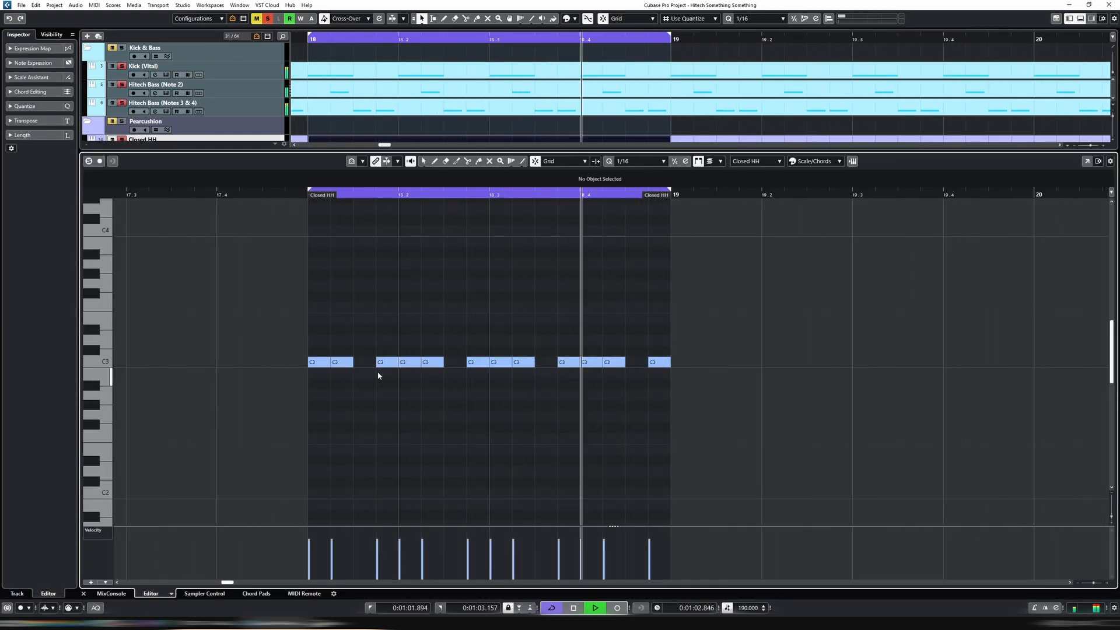
Step: Set the grid to 1/32 and shorten the three C3 notes around beat 2 of bar 18 to 1/32
{"action": "left_click_drag", "start_coordinate": [379, 337], "coordinate": [426, 378]}
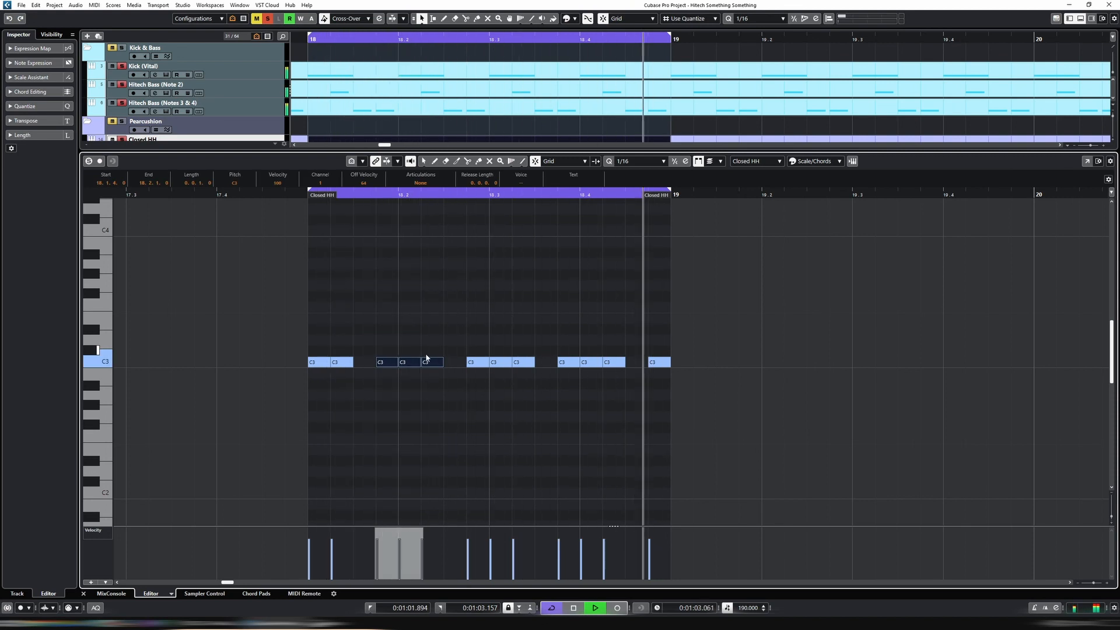
{"action": "key", "text": "alt+shift+Left"}
{"action": "key", "text": "alt+shift+Right"}
{"action": "key", "text": "alt+6"}
{"action": "key", "text": "alt+shift+Left"}
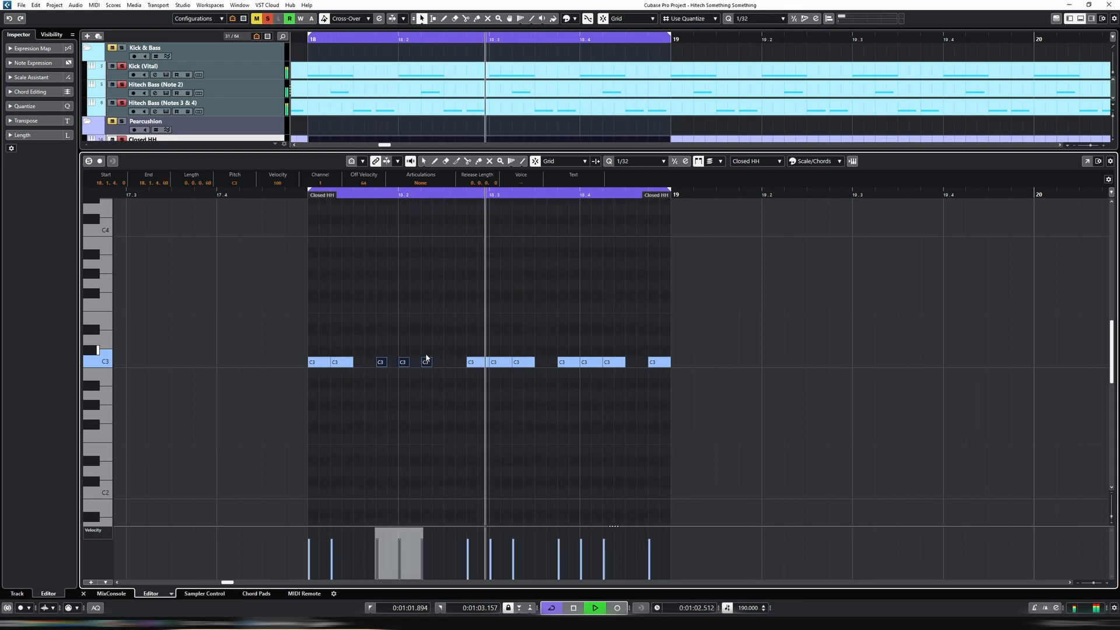
Step: Duplicate the three shortened notes and shift the copies into the 1/32 gaps between the originals
{"action": "key", "text": "ctrl+d"}
{"action": "key", "text": "ctrl+Left"}
{"action": "key", "text": "ctrl+Left"}
{"action": "key", "text": "ctrl+Left"}
{"action": "key", "text": "ctrl+Left"}
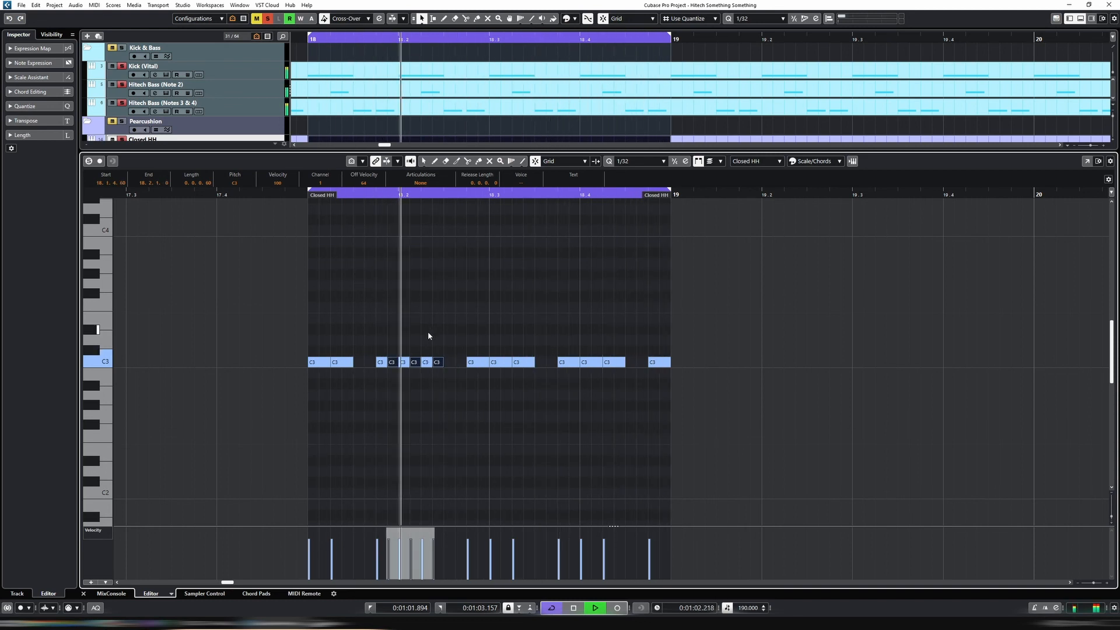
Step: Delete the last 1/32 note of the beat-2 fill and lower the velocities of its second, fourth and final notes
{"action": "left_click", "coordinate": [437, 362]}
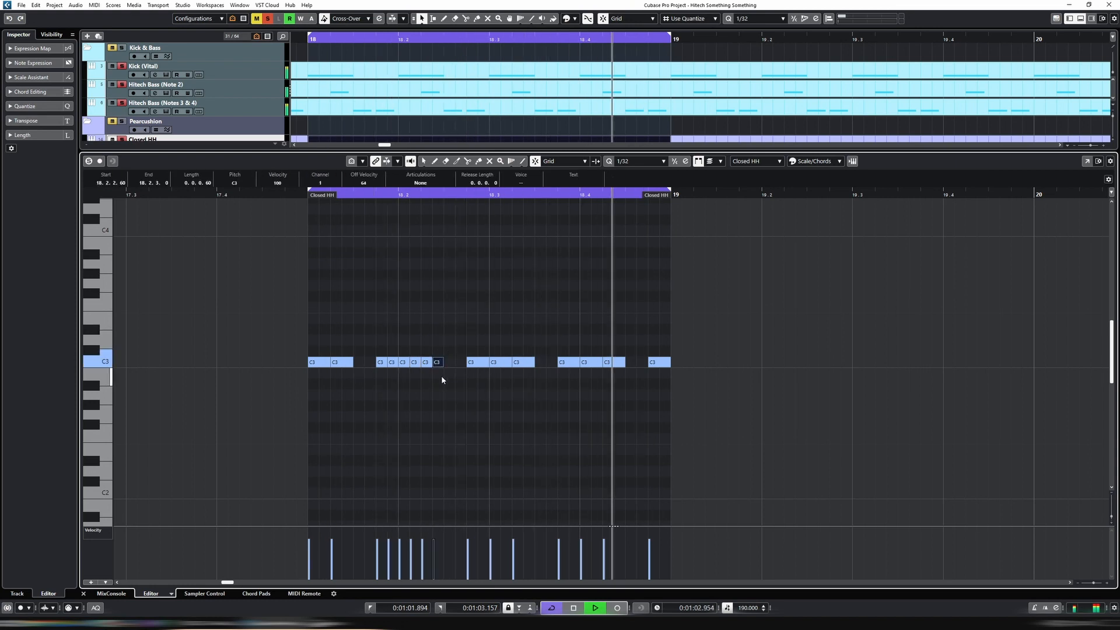
{"action": "key", "text": "Delete"}
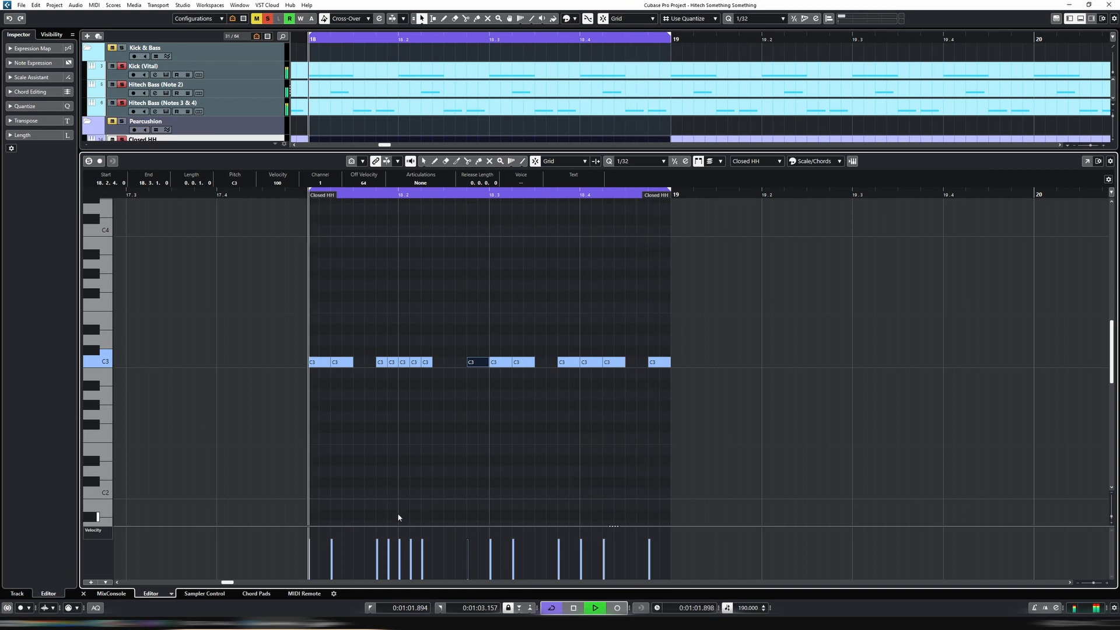
{"action": "left_click_drag", "start_coordinate": [389, 544], "coordinate": [411, 539]}
{"action": "left_click", "coordinate": [390, 542]}
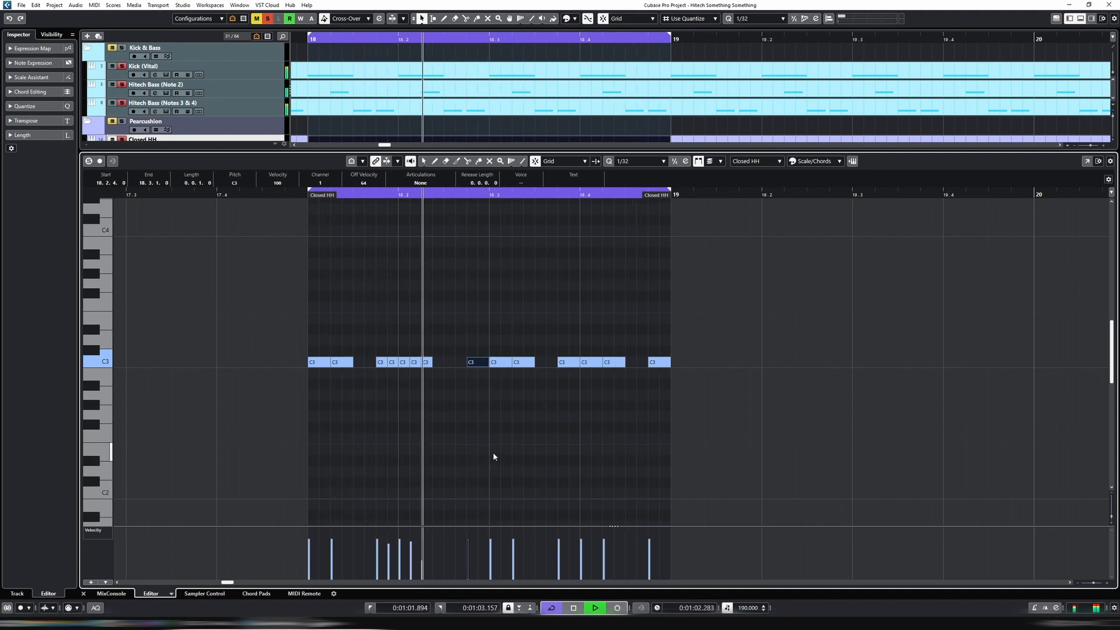
Step: Turn the first two C3 notes of the group around beat 3 into four 1/32 notes and lower their velocities
{"action": "left_click_drag", "start_coordinate": [466, 326], "coordinate": [552, 407]}
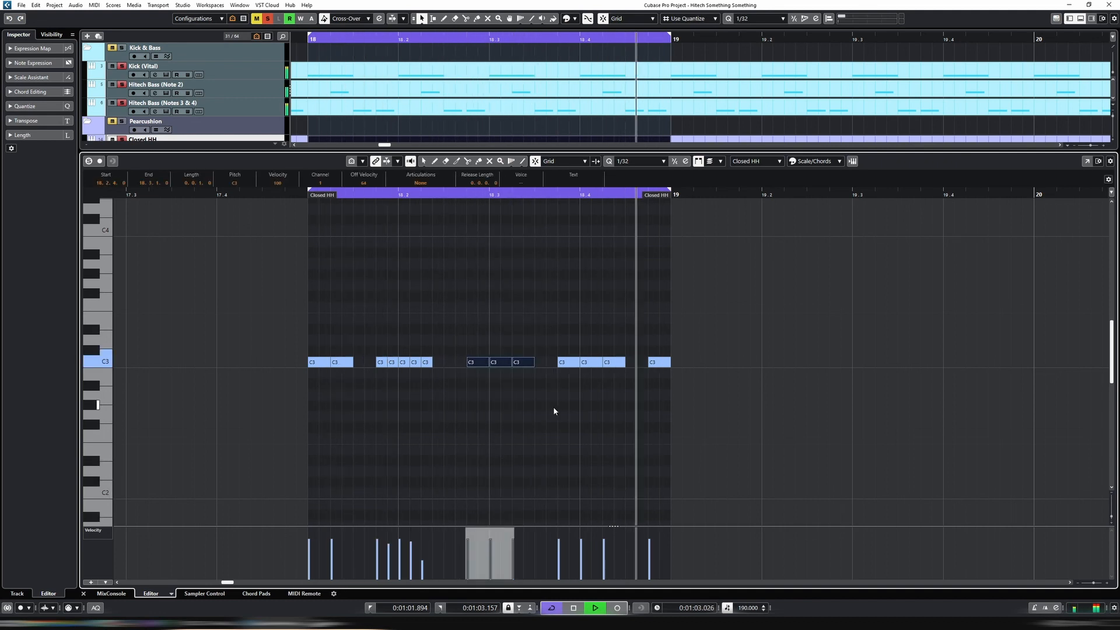
{"action": "left_click_drag", "start_coordinate": [462, 352], "coordinate": [508, 401]}
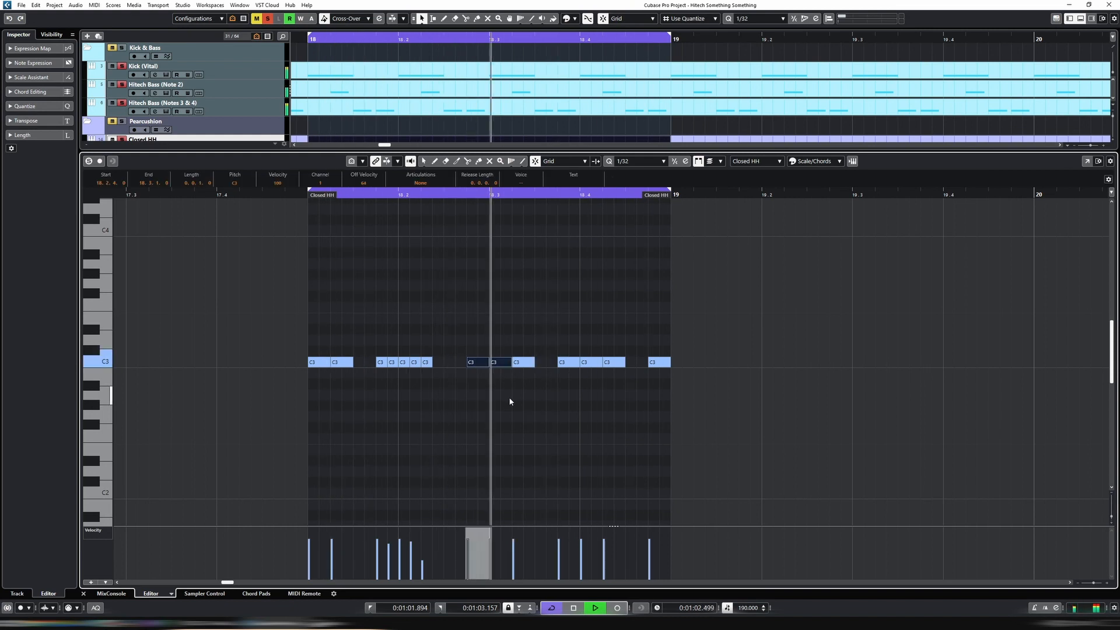
{"action": "key", "text": "alt+shift+Left"}
{"action": "key", "text": "ctrl+d"}
{"action": "key", "text": "ctrl+Left"}
{"action": "key", "text": "ctrl+Left"}
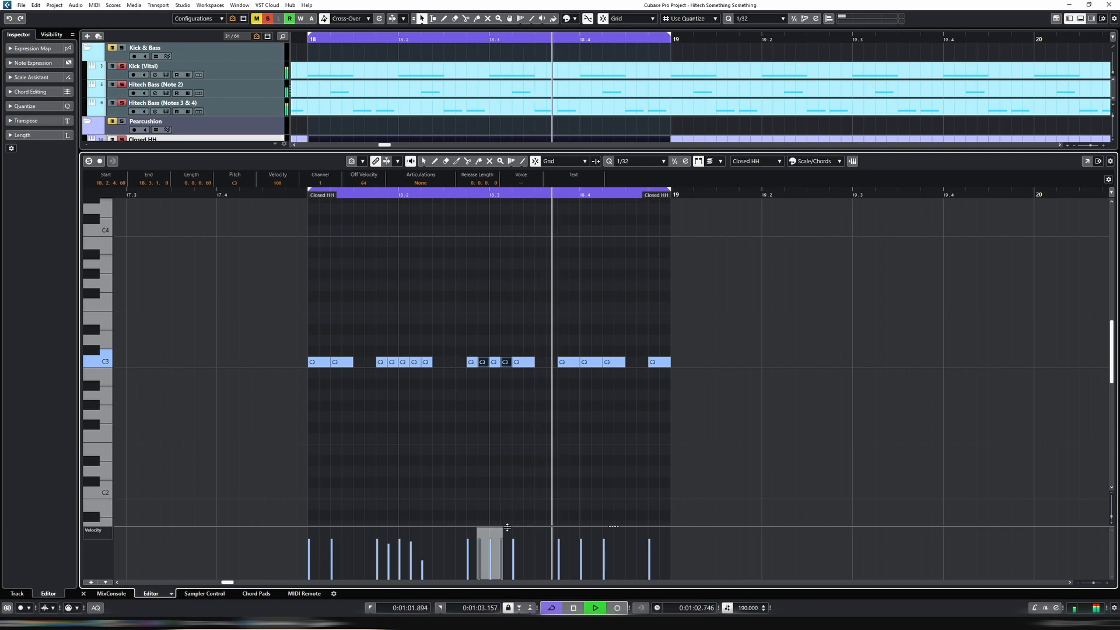
{"action": "left_click_drag", "start_coordinate": [467, 552], "coordinate": [503, 550]}
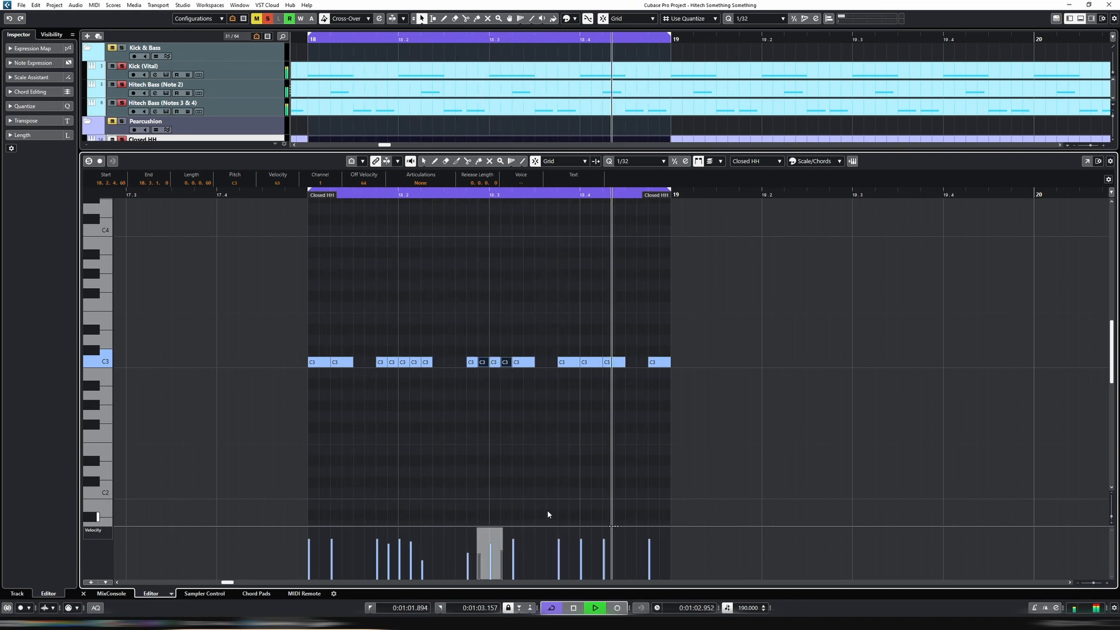
Step: Turn the last C3 note of the group around beat 3 into two 1/32 notes and close the editor
{"action": "left_click", "coordinate": [528, 362]}
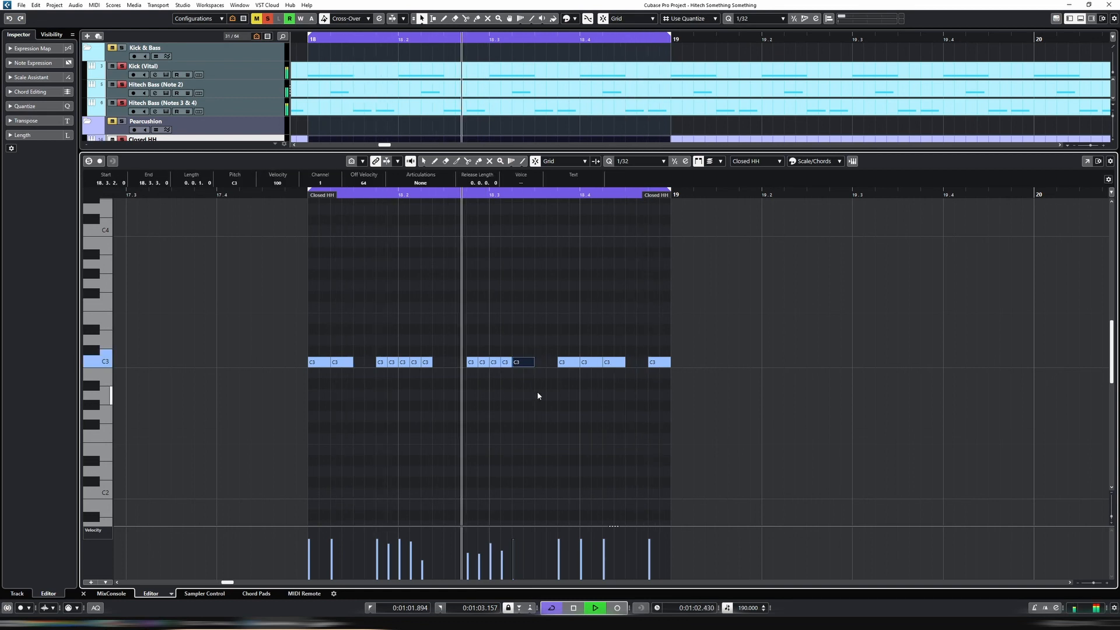
{"action": "key", "text": "alt+shift+Left"}
{"action": "key", "text": "ctrl+d"}
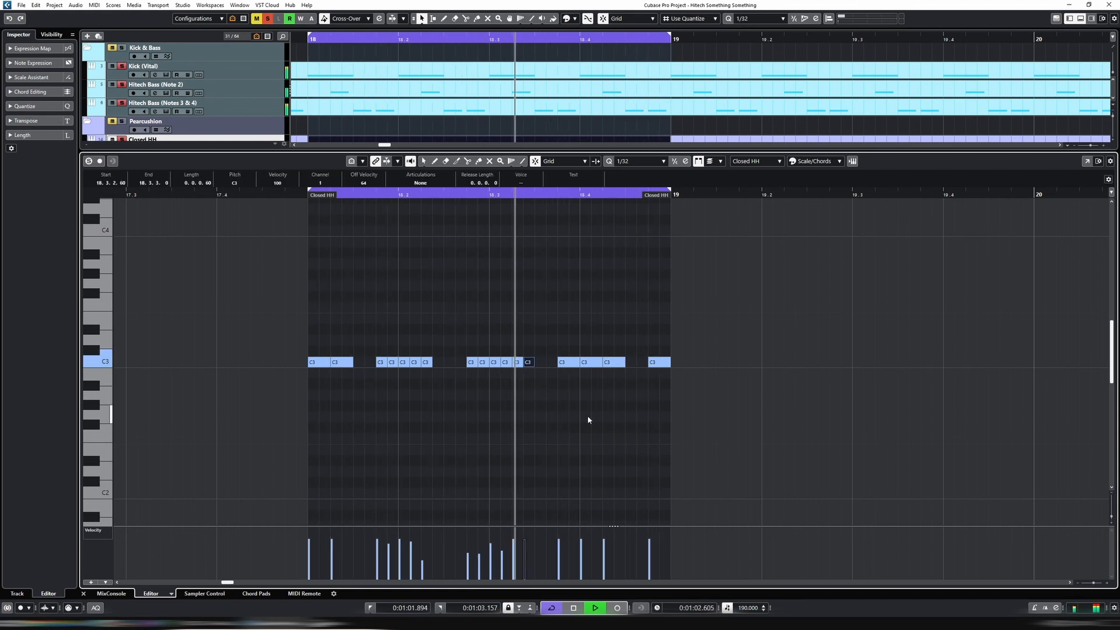
{"action": "key", "text": "Return"}
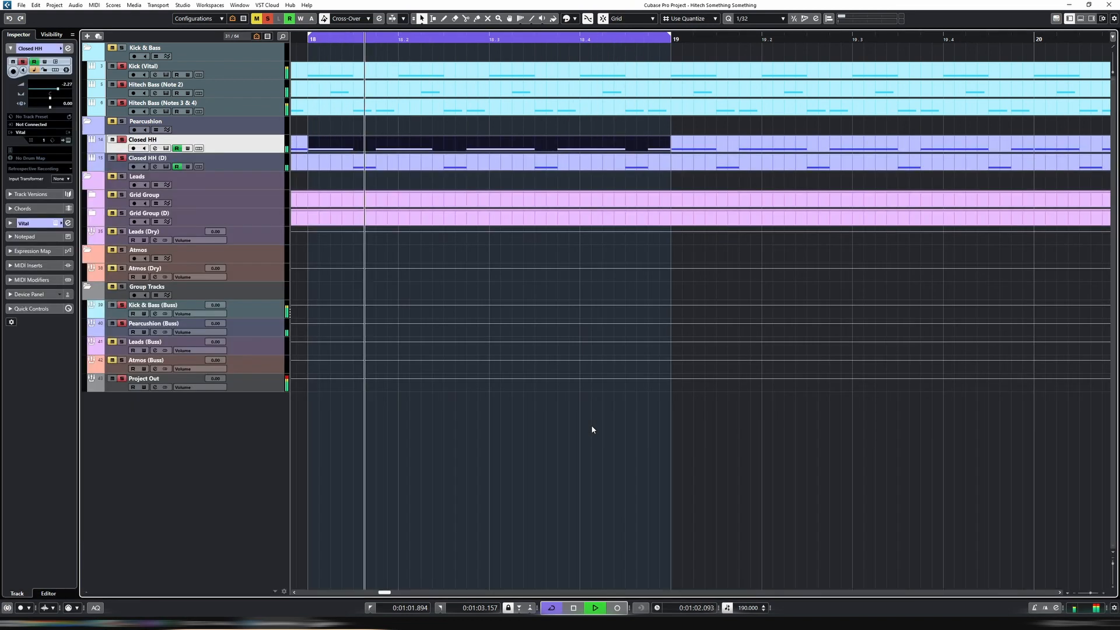
Step: Select the bar-17 and bar-18 parts on Closed HH and loop playback over both to audition them
{"action": "key", "text": "g"}
{"action": "key", "text": "g"}
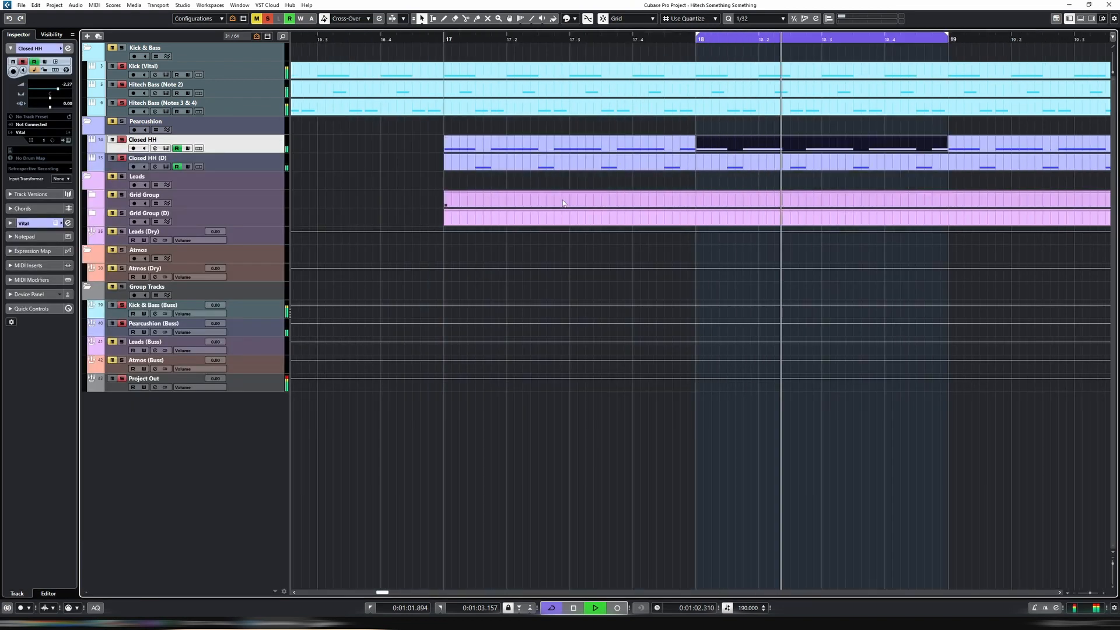
{"action": "left_click", "coordinate": [589, 147], "text": "shift"}
{"action": "key", "text": "p"}
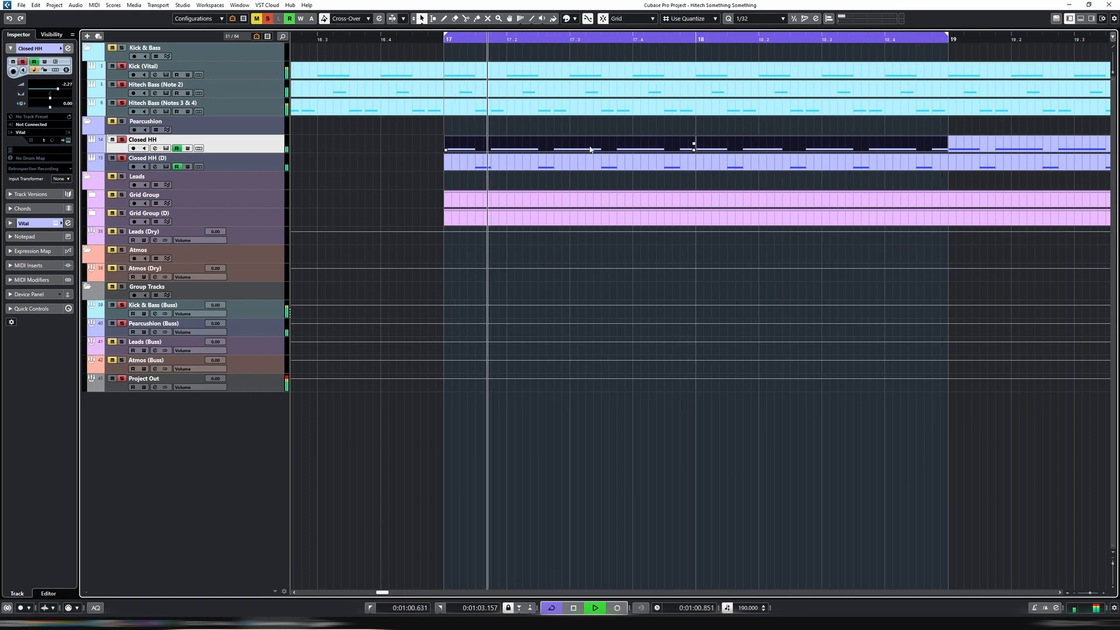
Step: Move the playback loop to the bar-19 part on Closed HH and open that part in the note editor
{"action": "key", "text": "g"}
{"action": "key", "text": "g"}
{"action": "key", "text": "g"}
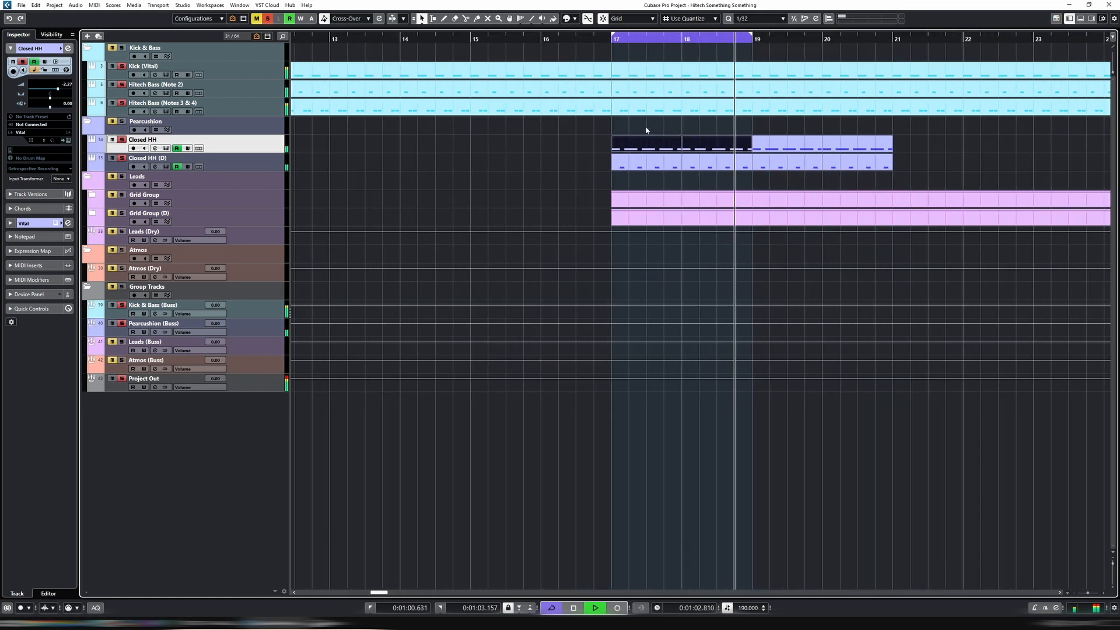
{"action": "left_click", "coordinate": [792, 145]}
{"action": "key", "text": "p"}
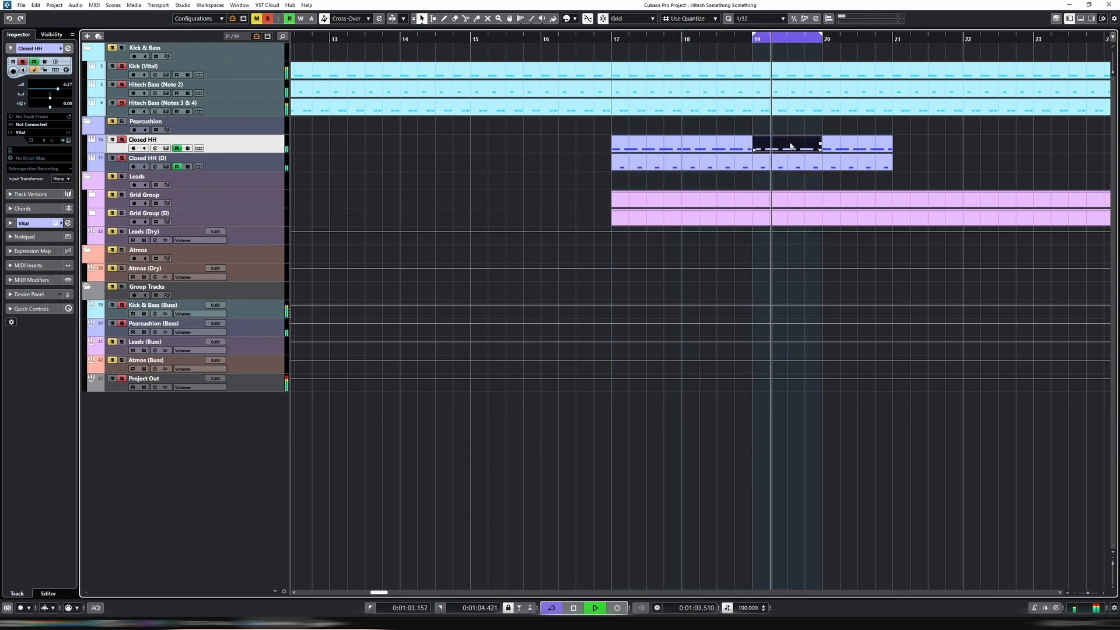
{"action": "double_click", "coordinate": [790, 146]}
{"action": "key", "text": "h"}
{"action": "key", "text": "h"}
{"action": "key", "text": "h"}
{"action": "key", "text": "h"}
{"action": "key", "text": "h"}
{"action": "key", "text": "h"}
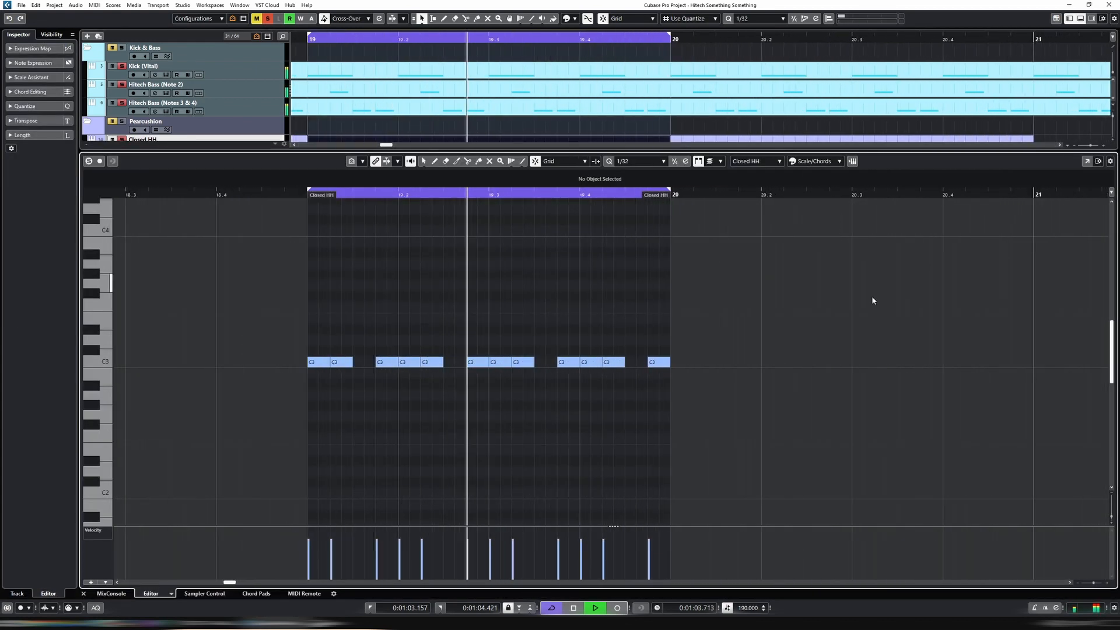
Step: Shorten the first two C3 notes around beat 2 of bar 19 to 1/32 and duplicate them into the gaps
{"action": "left_click_drag", "start_coordinate": [386, 345], "coordinate": [403, 364]}
{"action": "key", "text": "alt+shift+Left"}
{"action": "key", "text": "ctrl+d"}
{"action": "key", "text": "ctrl+Left"}
{"action": "key", "text": "ctrl+Left"}
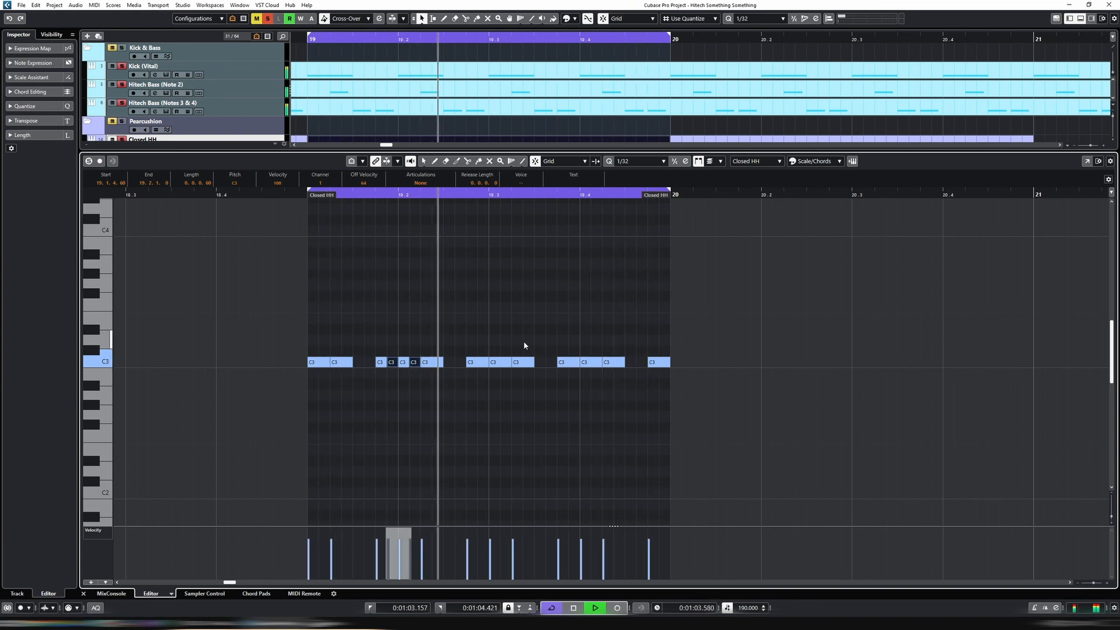
Step: Turn the last C3 note of bar 19's beat-3 group into two 1/32 notes and close the editor
{"action": "left_click", "coordinate": [522, 362]}
{"action": "key", "text": "alt+shift+Left"}
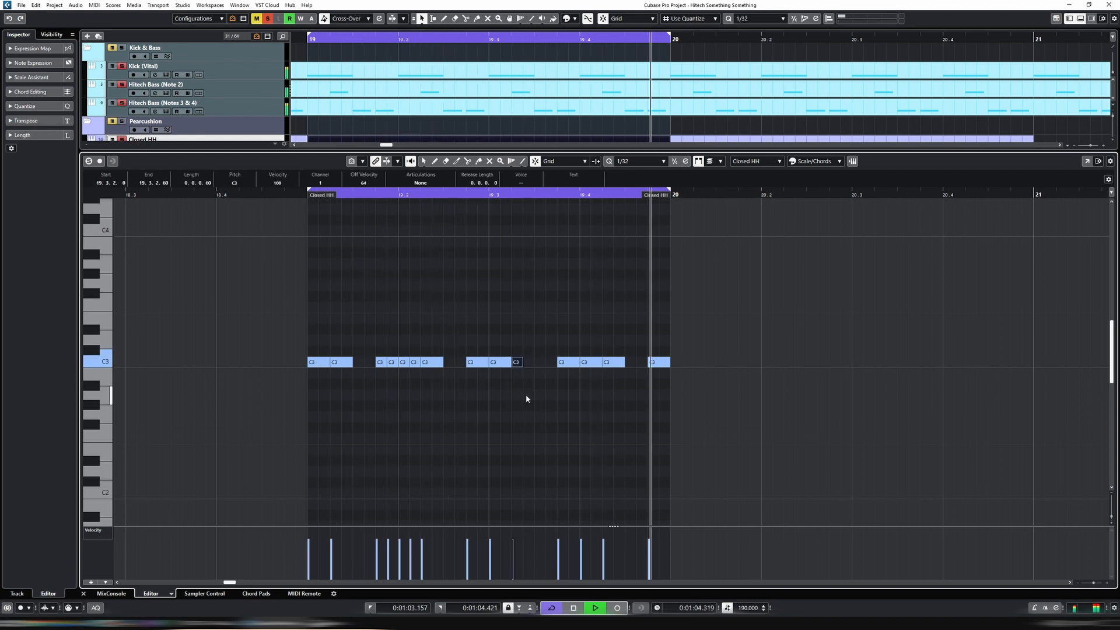
{"action": "key", "text": "ctrl+d"}
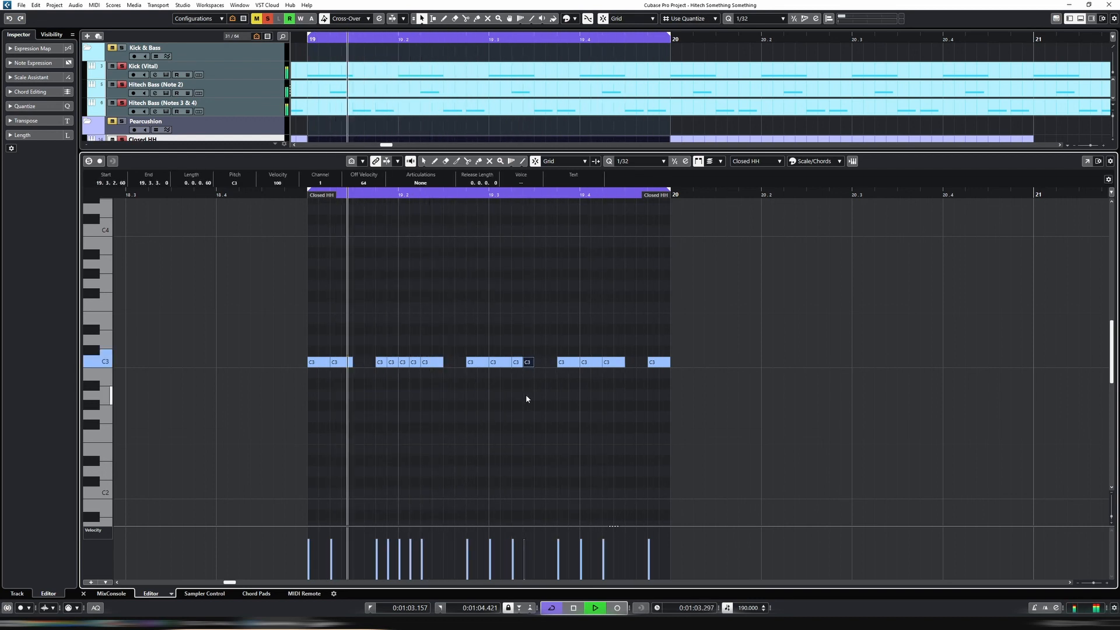
{"action": "key", "text": "Return"}
Step: Loop playback over the bar-20 part on Closed HH and open that part in the note editor
{"action": "left_click", "coordinate": [760, 158]}
{"action": "left_click", "coordinate": [775, 143]}
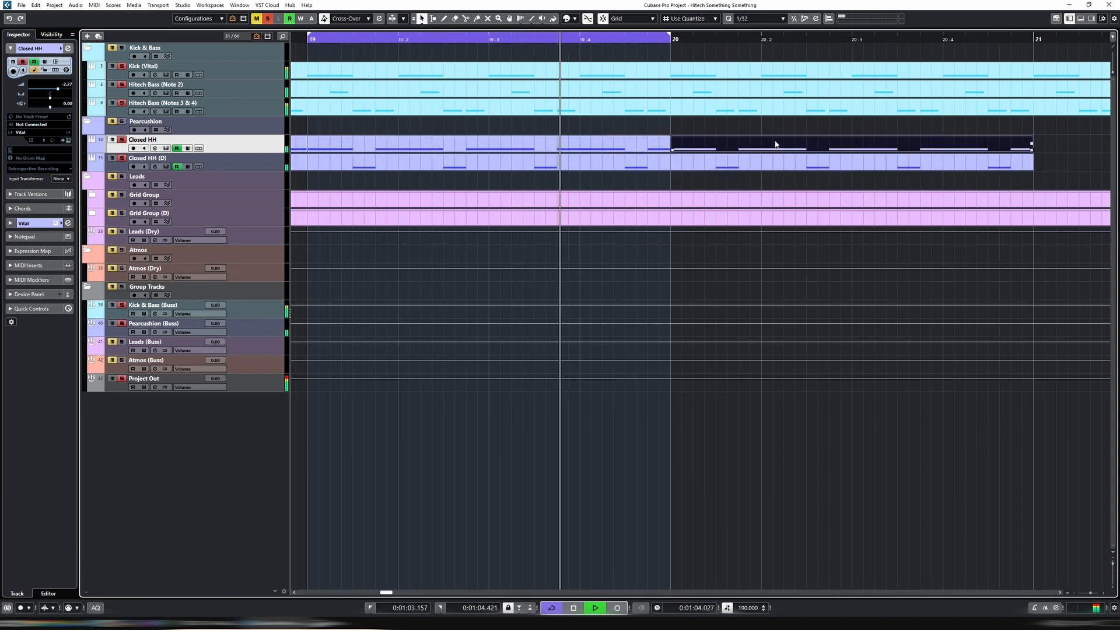
{"action": "key", "text": "Return"}
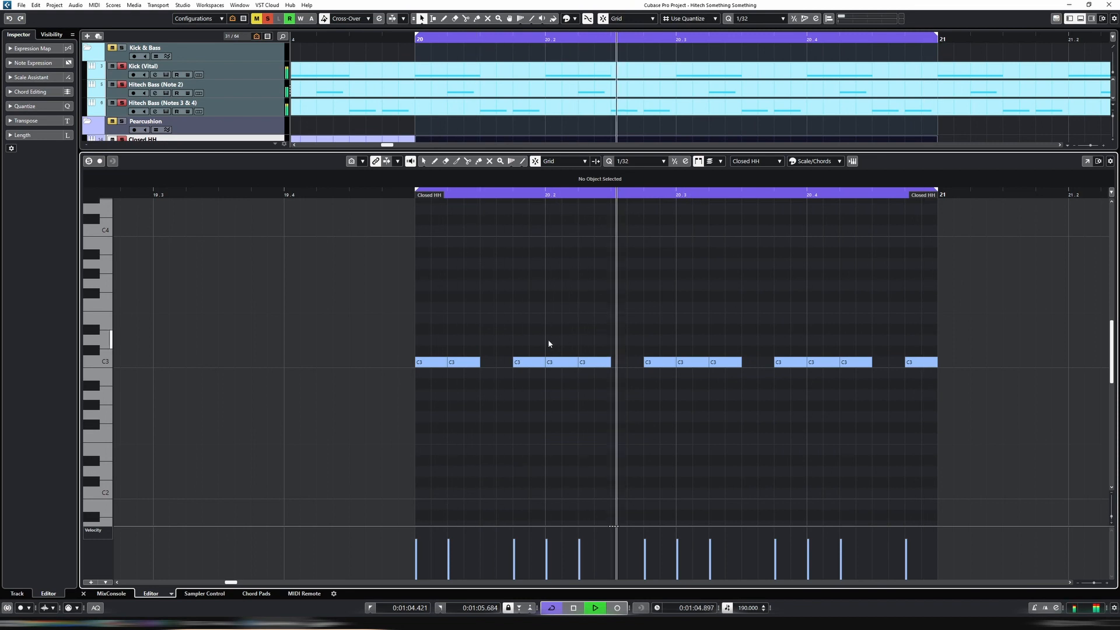
Step: Shorten the three C3 notes around beat 2 of bar 20 to 1/32 and duplicate them into the gaps between
{"action": "left_click_drag", "start_coordinate": [513, 337], "coordinate": [615, 398]}
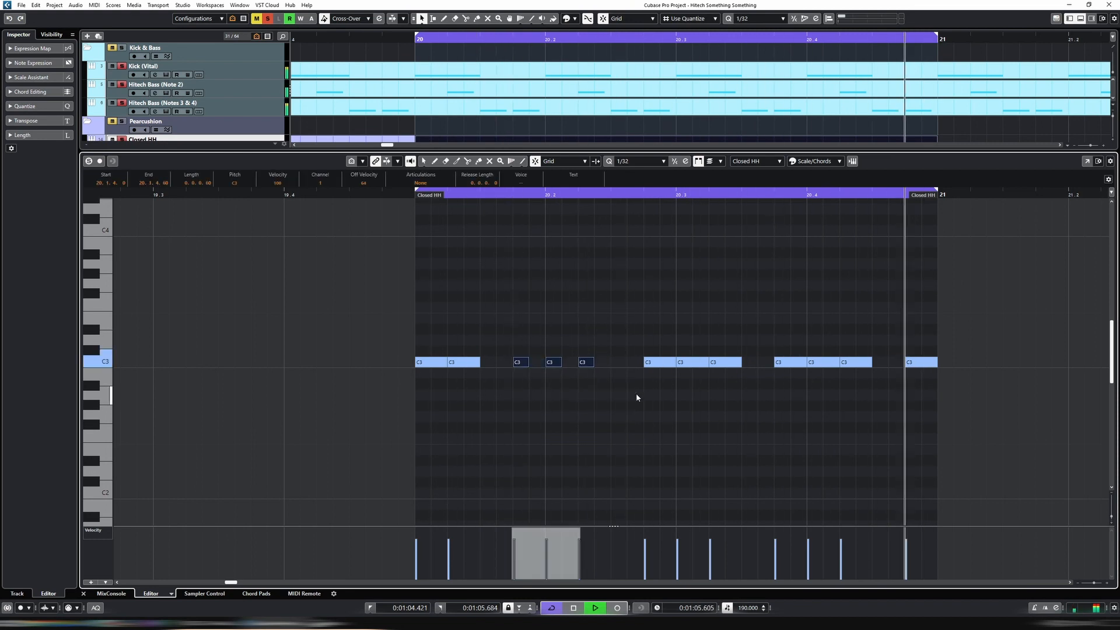
{"action": "key", "text": "ctrl+d"}
{"action": "key", "text": "ctrl+Left"}
{"action": "key", "text": "ctrl+Left"}
{"action": "key", "text": "ctrl+Left"}
{"action": "key", "text": "ctrl+Left"}
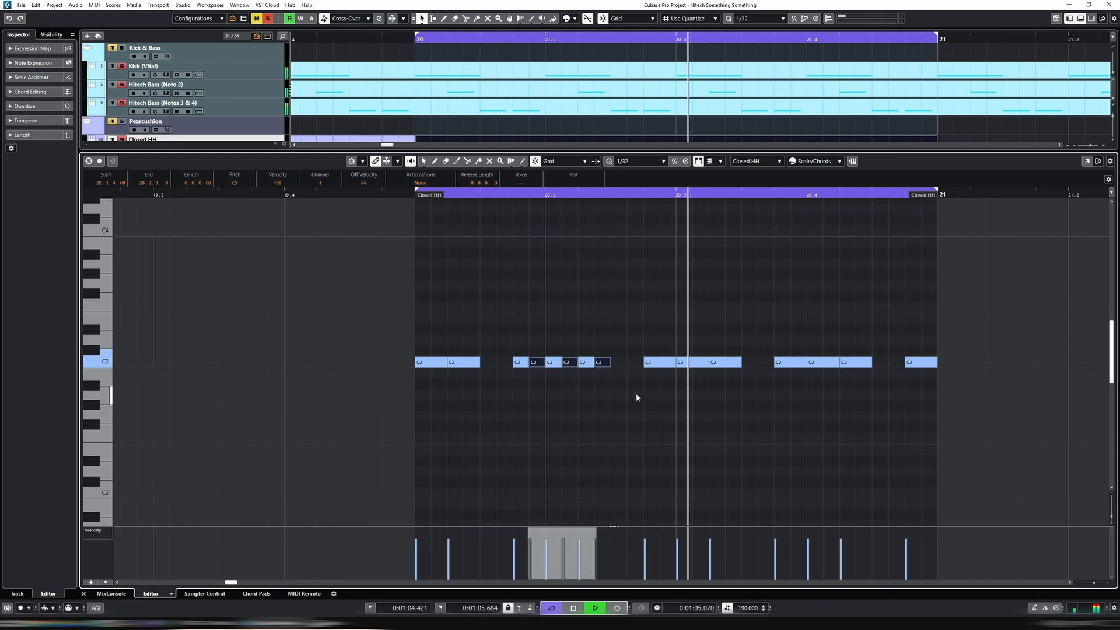
Step: Lower the velocities of the duplicated in-between C3 notes in the 1/32 fill around beat 2 of bar 20
{"action": "left_click", "coordinate": [532, 554]}
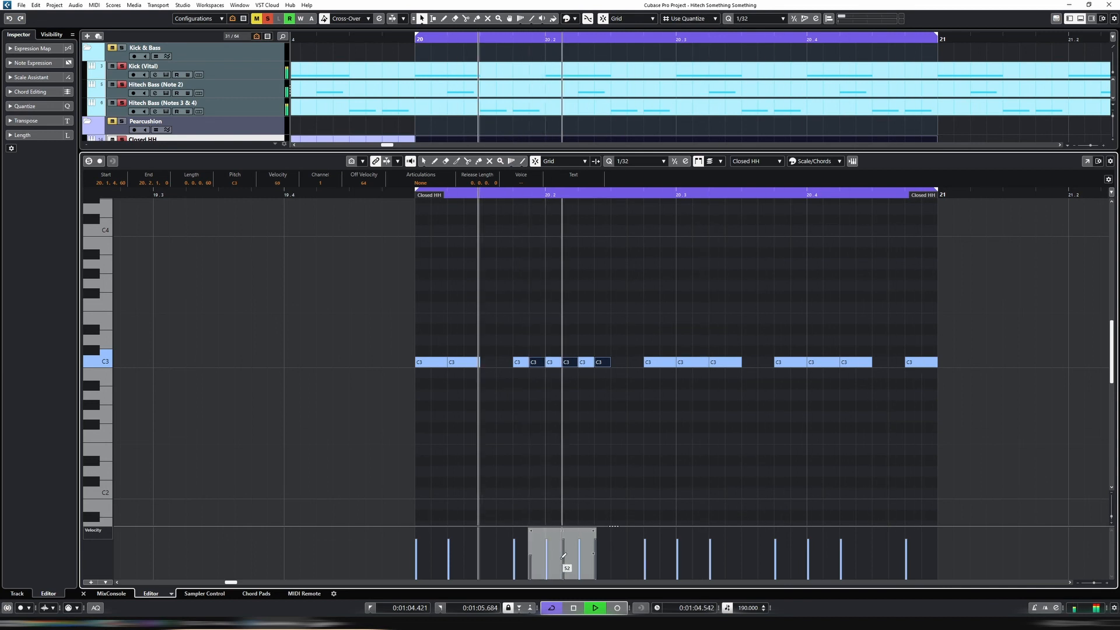
{"action": "left_click", "coordinate": [564, 556]}
{"action": "left_click", "coordinate": [563, 550]}
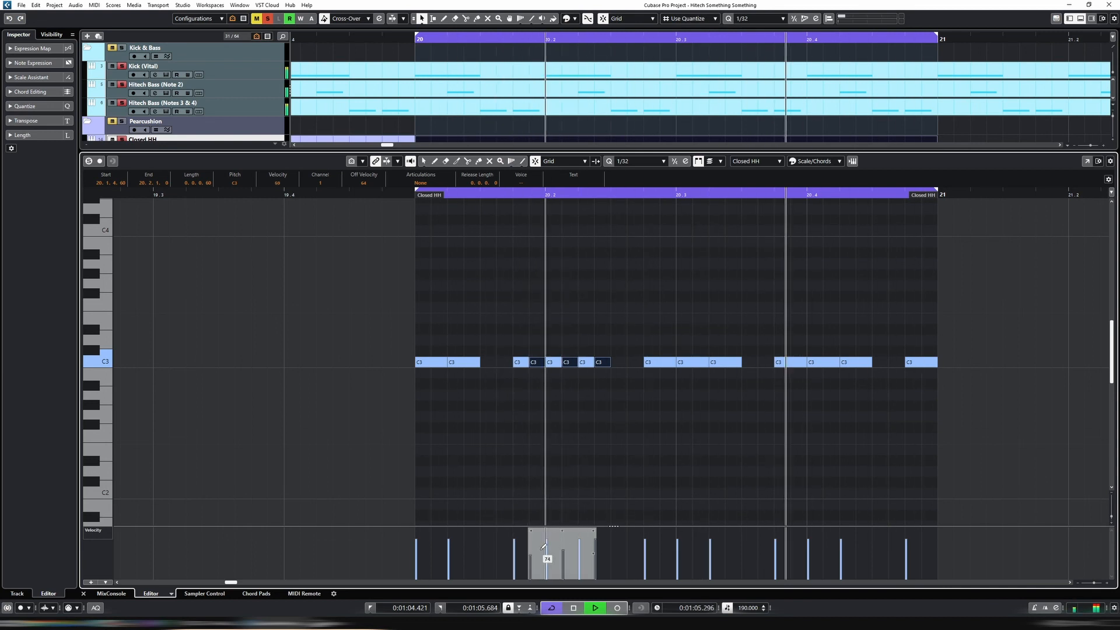
{"action": "left_click", "coordinate": [530, 547]}
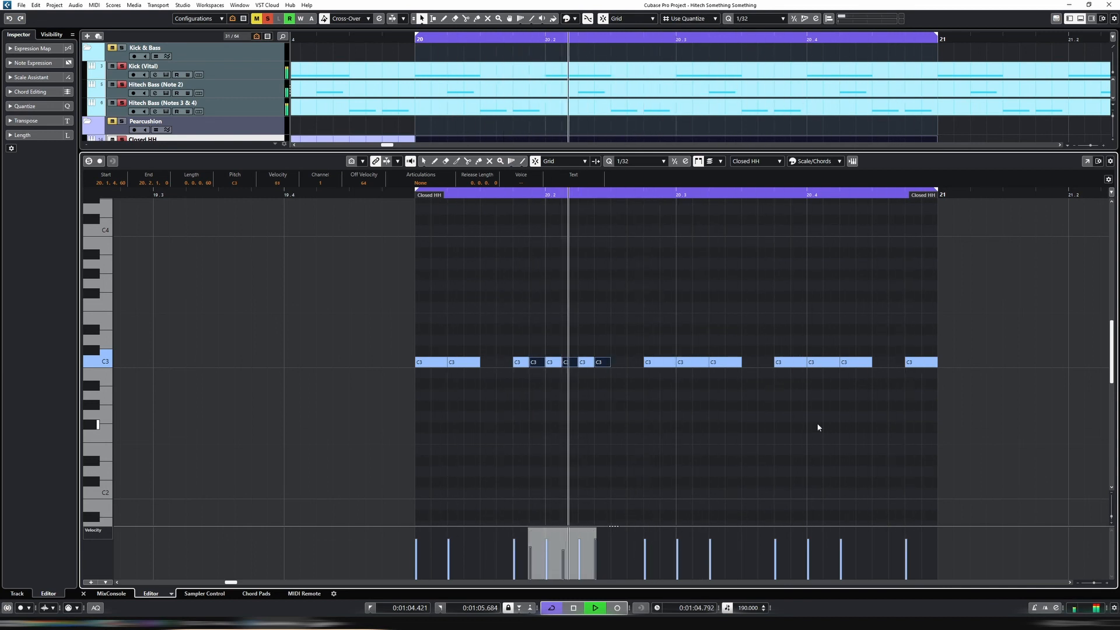
Step: Turn the last C3 note of bar 20's beat-4 group into two 1/32 notes with reduced velocities and close the editor
{"action": "left_click", "coordinate": [856, 361]}
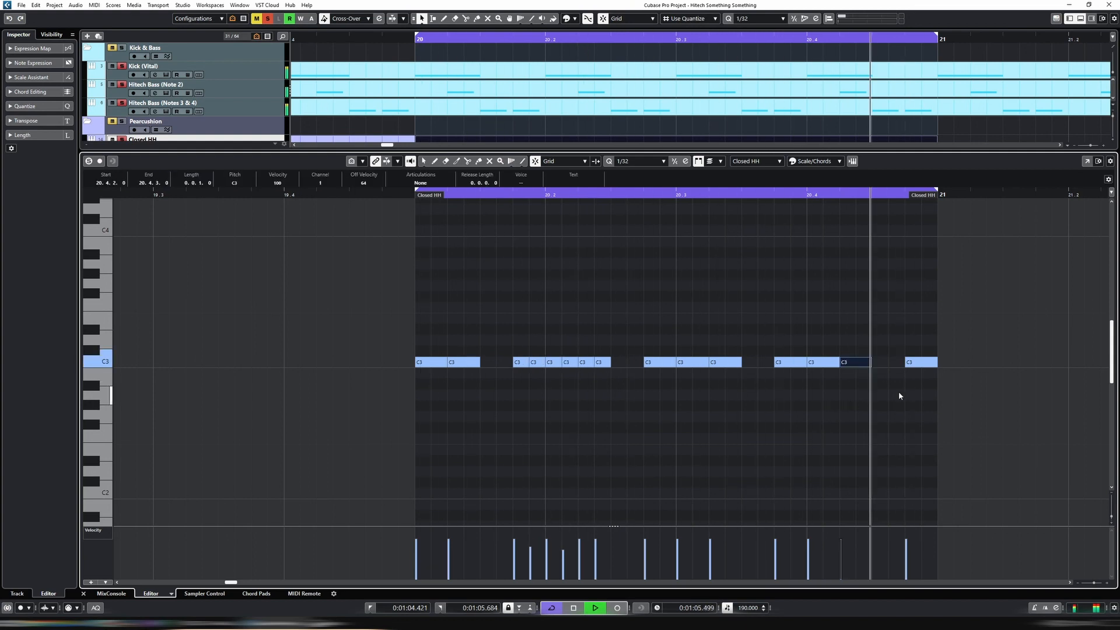
{"action": "key", "text": "alt+shift+Left"}
{"action": "key", "text": "ctrl+d"}
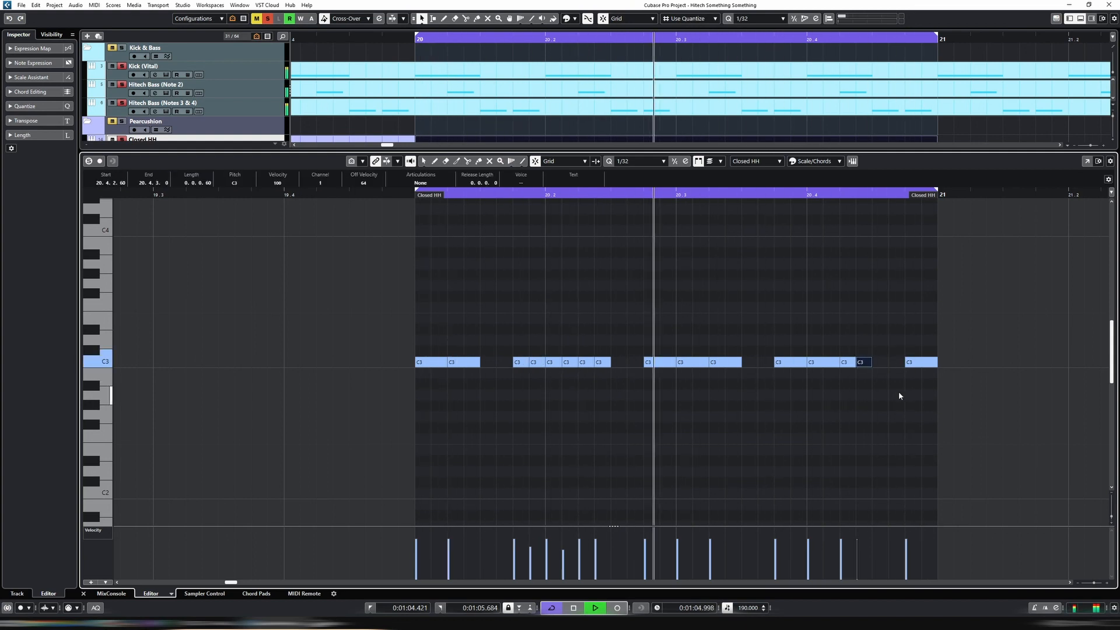
{"action": "left_click", "coordinate": [842, 547]}
{"action": "left_click", "coordinate": [858, 557]}
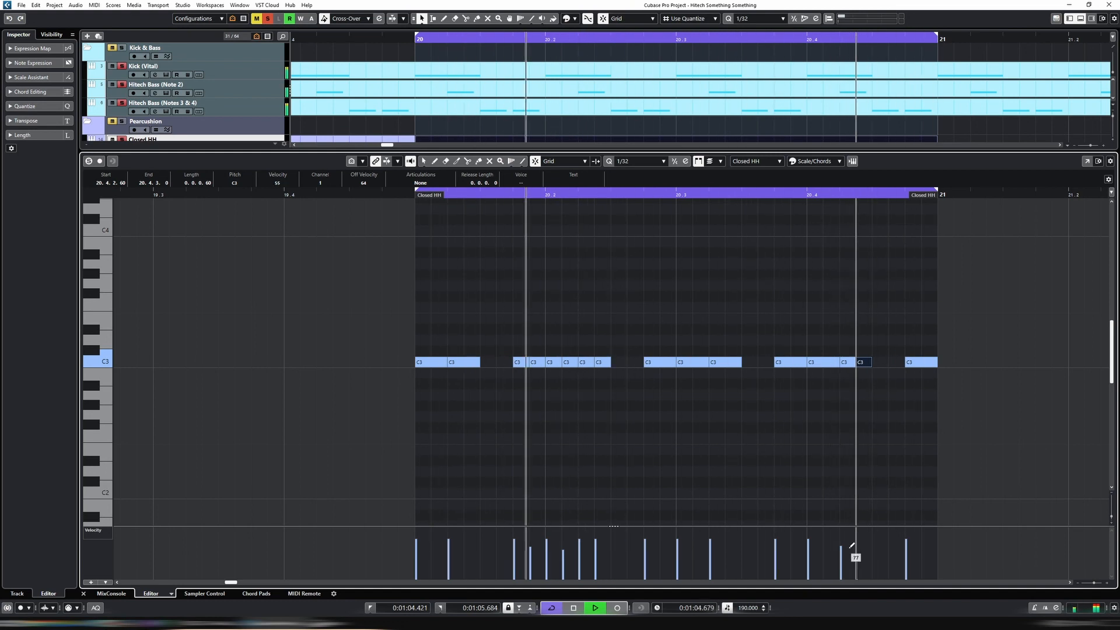
{"action": "key", "text": "ctrl+e"}
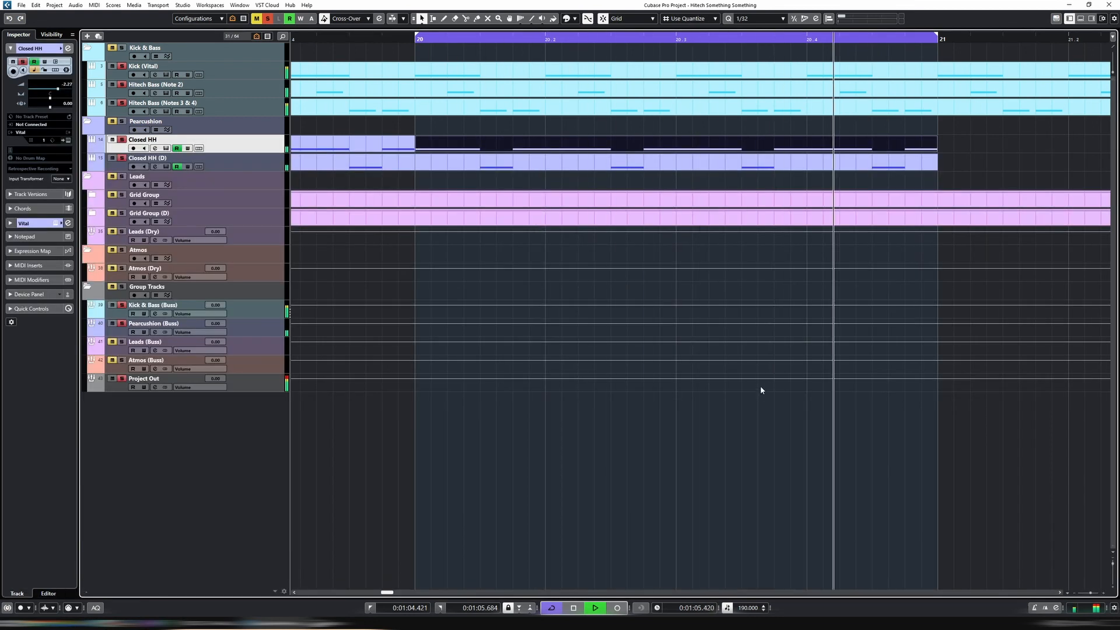
Step: Select all four Closed HH parts and loop playback over bars 17 to 20
{"action": "key", "text": "g"}
{"action": "key", "text": "g"}
{"action": "key", "text": "g"}
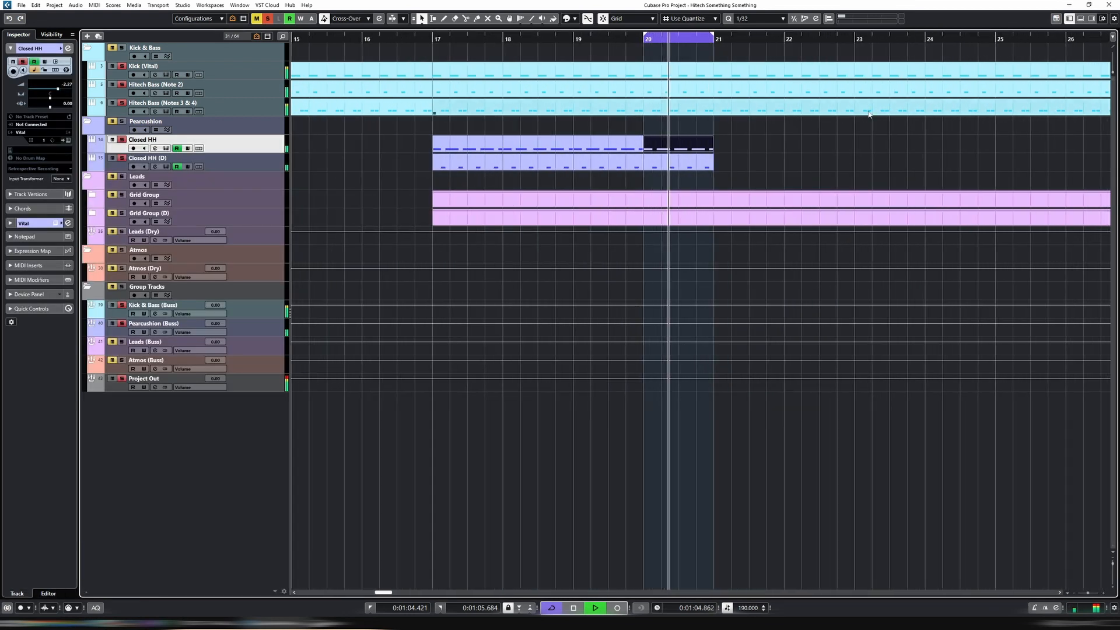
{"action": "left_click_drag", "start_coordinate": [766, 145], "coordinate": [550, 143]}
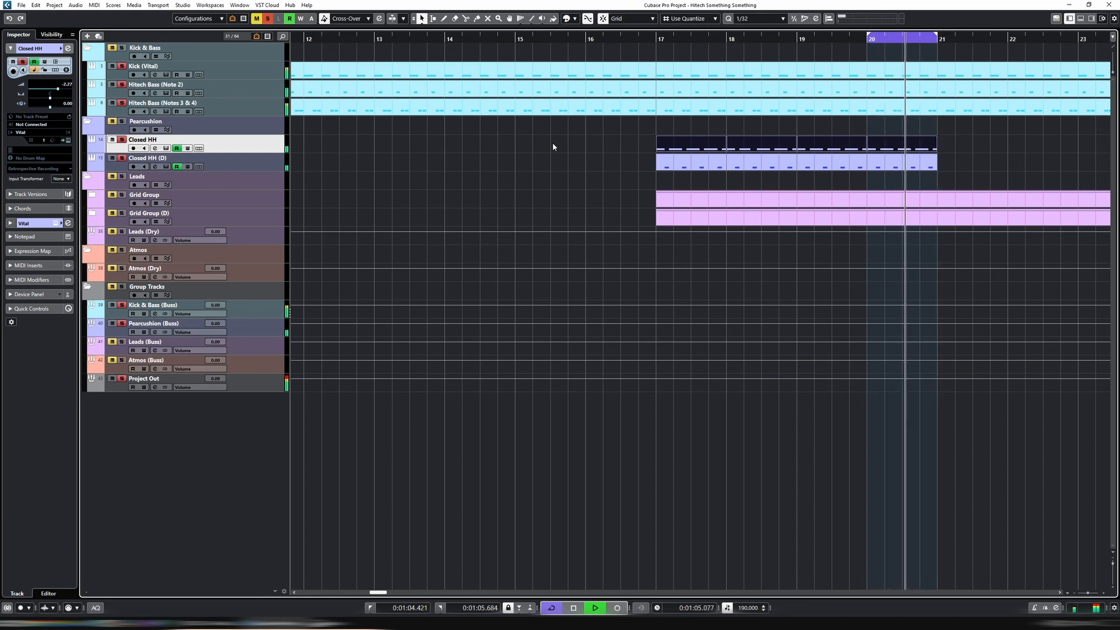
{"action": "key", "text": "p"}
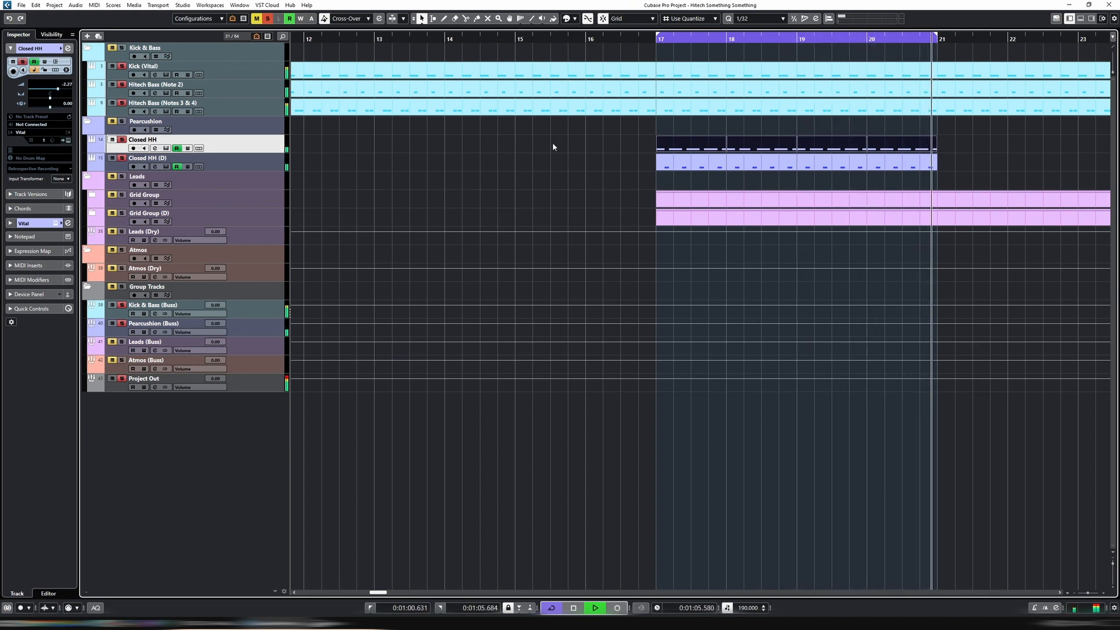
{"action": "key", "text": "g"}
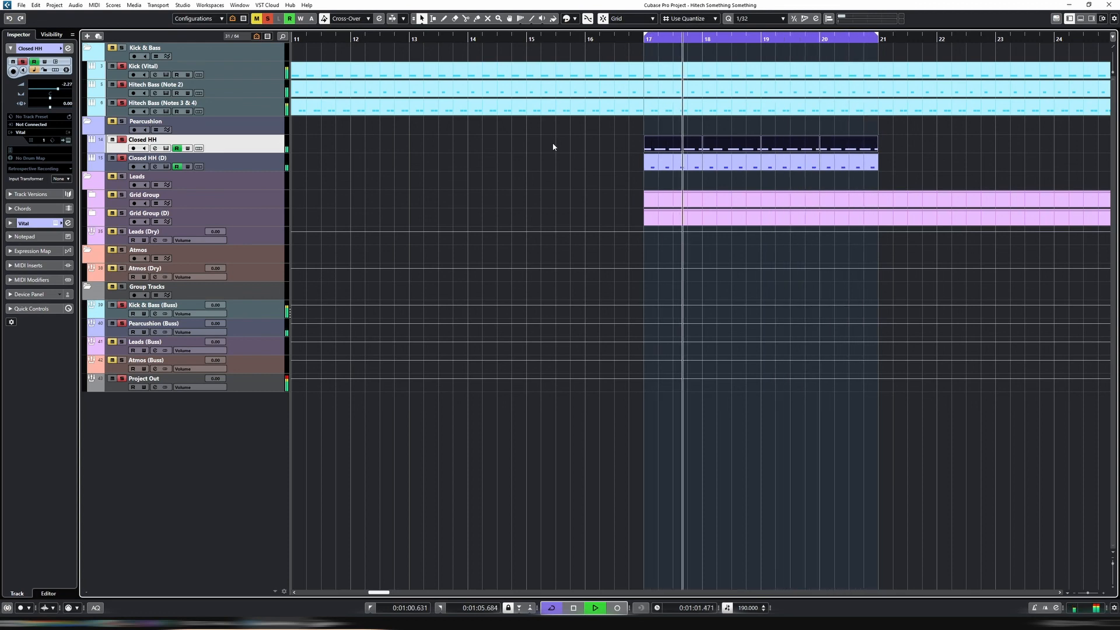
Step: Stop playback and rename the duplicate Closed HH (D) track as Open HH
{"action": "key", "text": "Return"}
{"action": "key", "text": "Return"}
{"action": "left_click", "coordinate": [241, 169]}
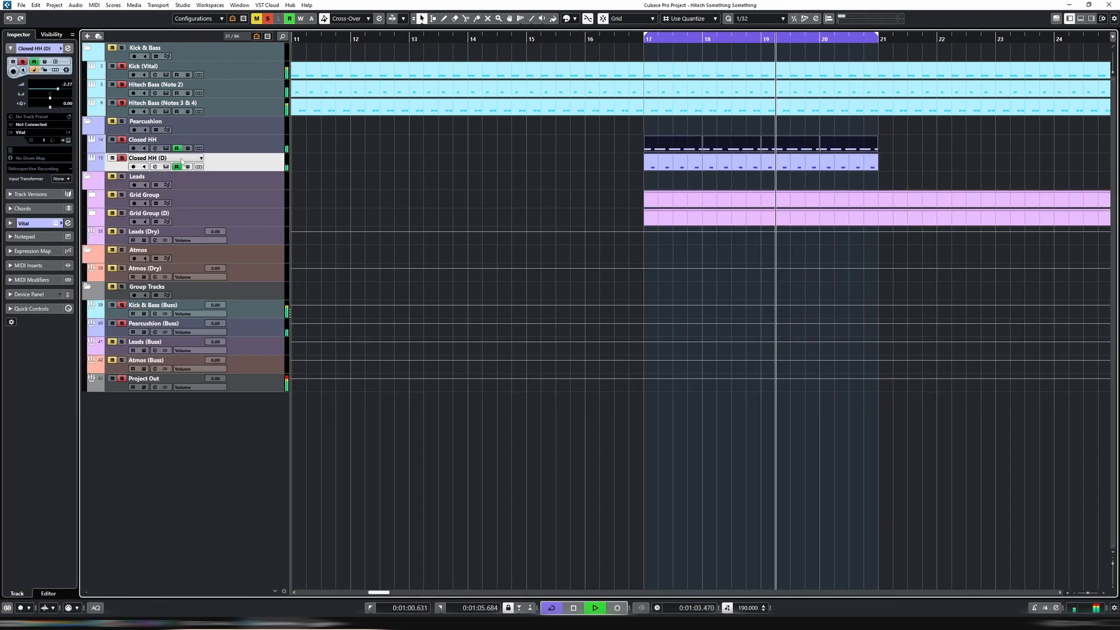
{"action": "key", "text": "space"}
{"action": "double_click", "coordinate": [163, 158]}
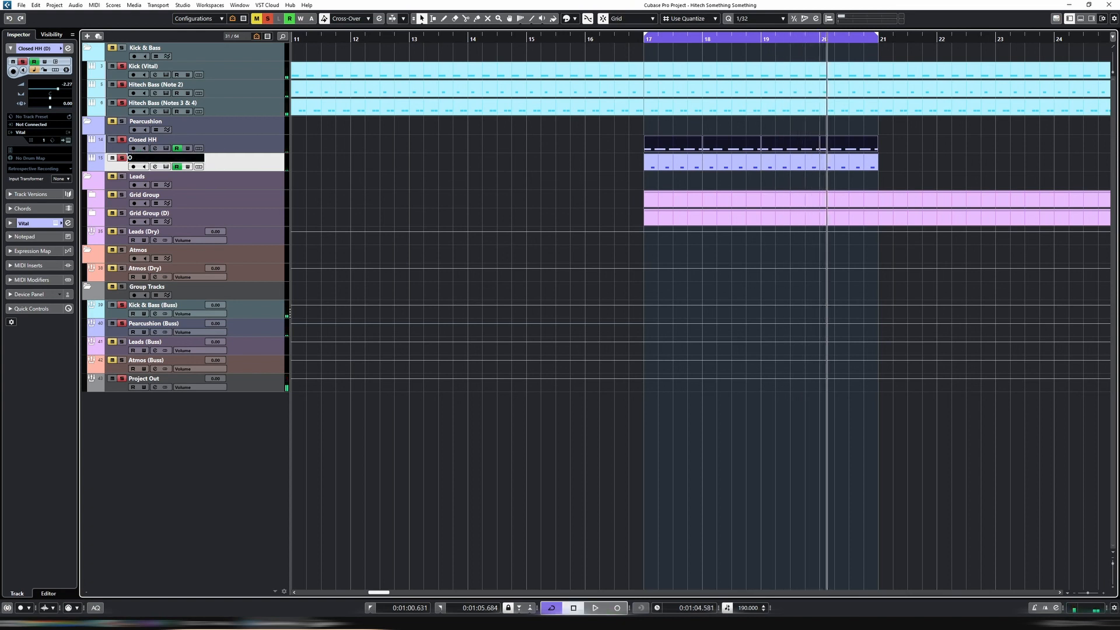
{"action": "key", "text": "Return"}
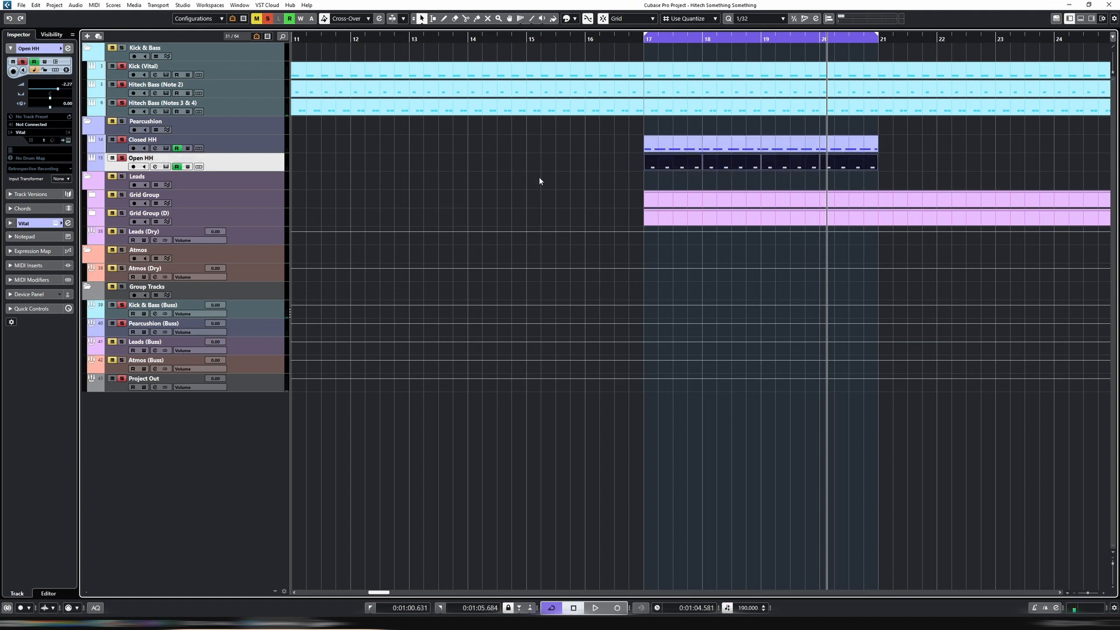
Step: Check the off-beat C3 notes of all the Open HH parts in the note editor
{"action": "left_click_drag", "start_coordinate": [568, 169], "coordinate": [948, 174]}
{"action": "key", "text": "Return"}
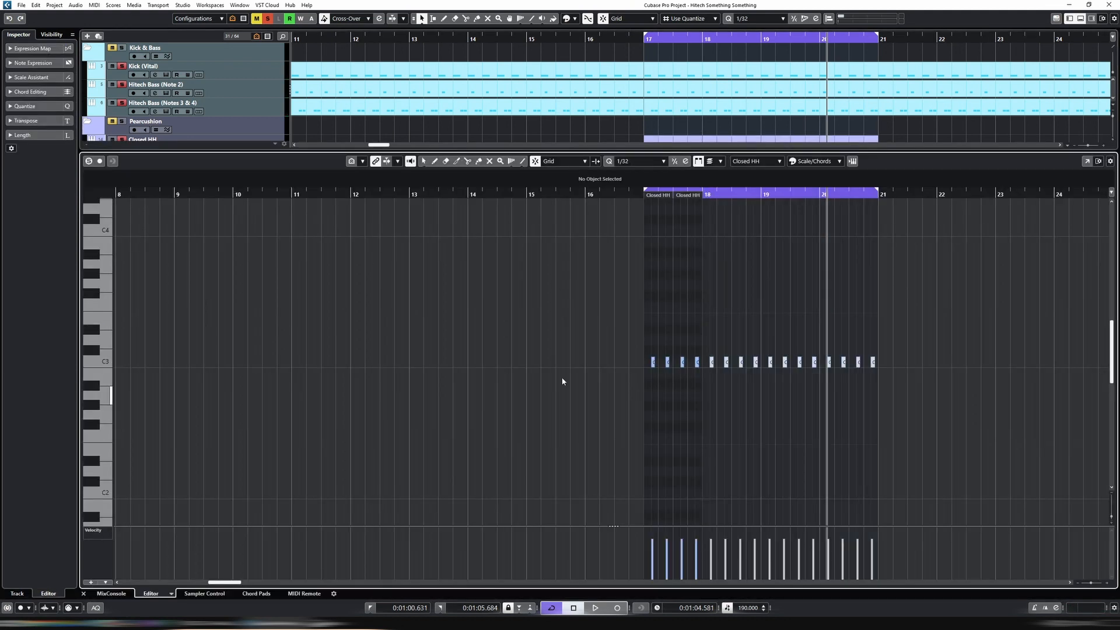
{"action": "left_click_drag", "start_coordinate": [538, 329], "coordinate": [957, 383]}
{"action": "key", "text": "Return"}
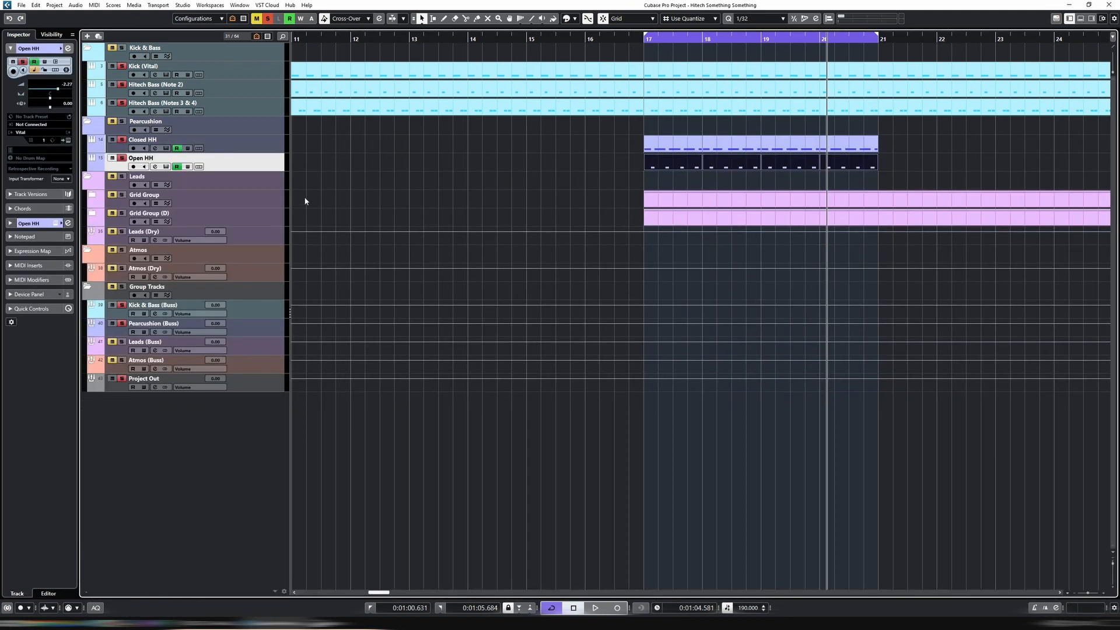
Step: Solo the Open HH track and open its Vital instrument
{"action": "left_click", "coordinate": [255, 174]}
{"action": "left_click", "coordinate": [256, 167]}
{"action": "key", "text": "s"}
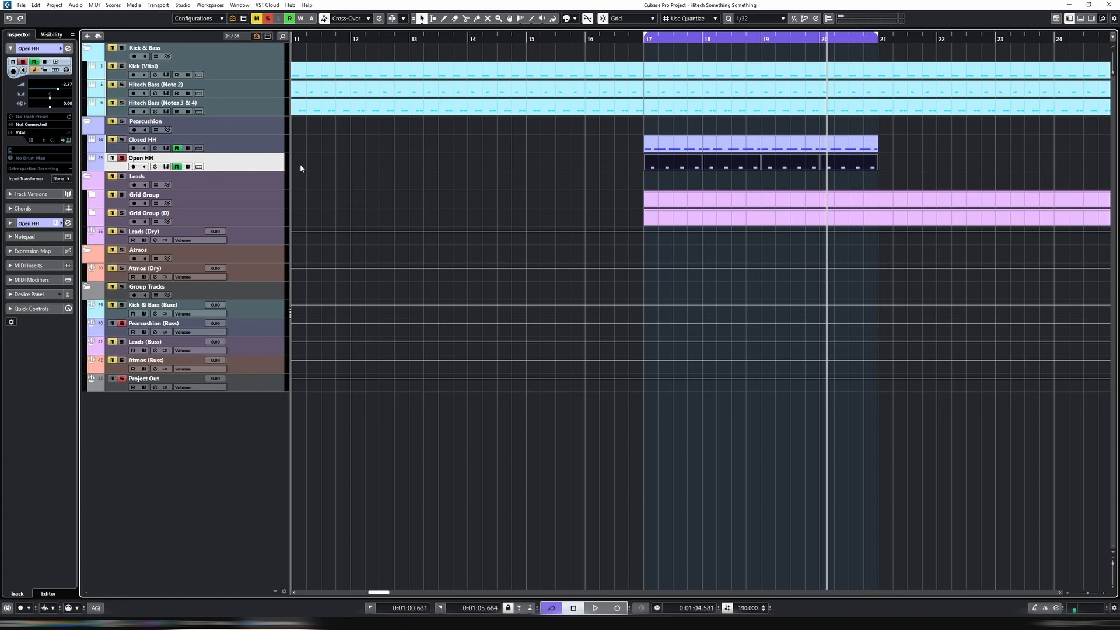
{"action": "key", "text": "e"}
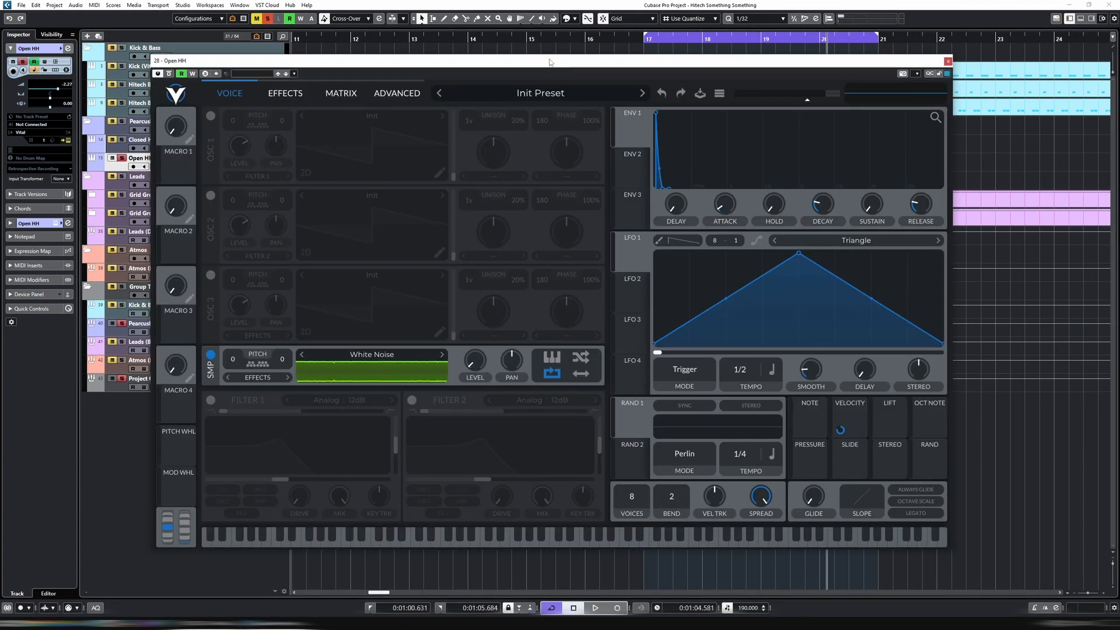
{"action": "left_click_drag", "start_coordinate": [549, 62], "coordinate": [525, 52]}
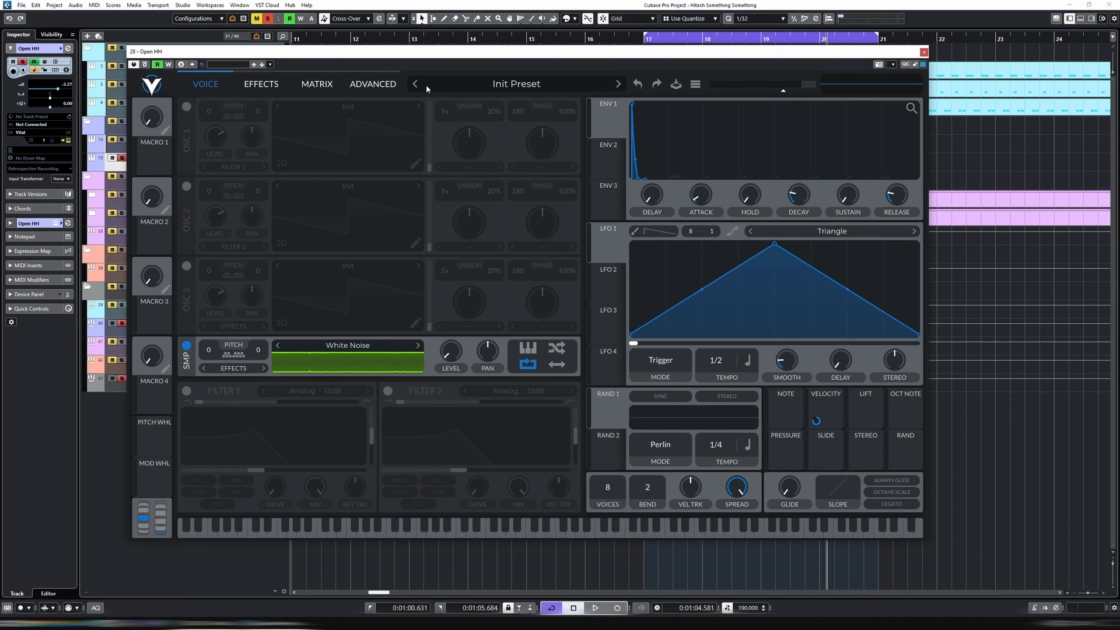
Step: Review the Open HH patch's effects and lengthen the Envelope 1 decay during playback
{"action": "left_click", "coordinate": [262, 85]}
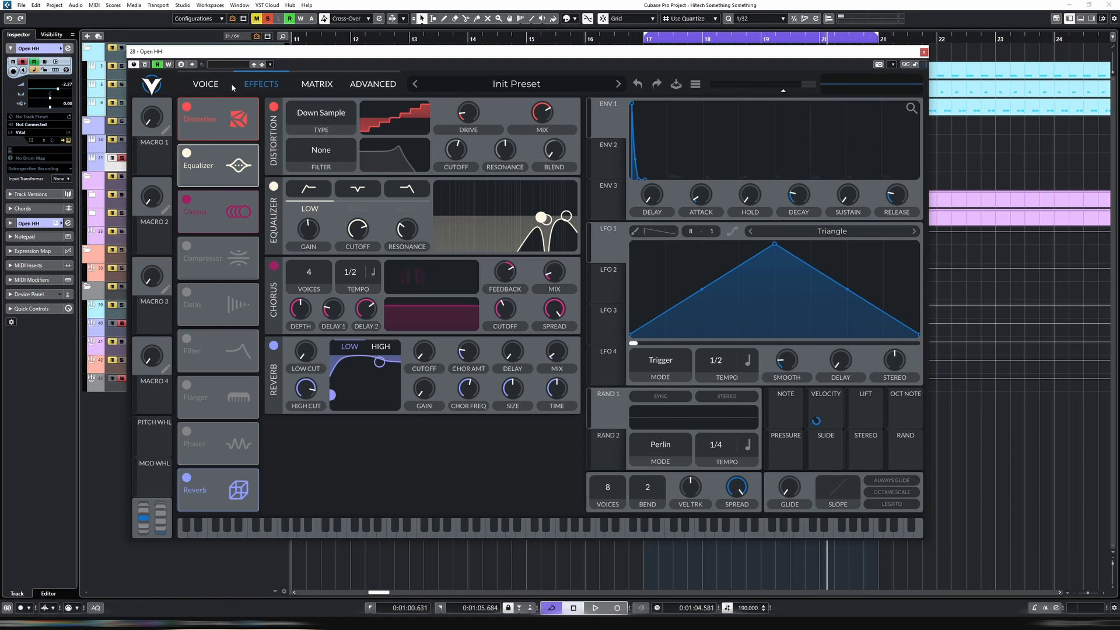
{"action": "left_click", "coordinate": [204, 85]}
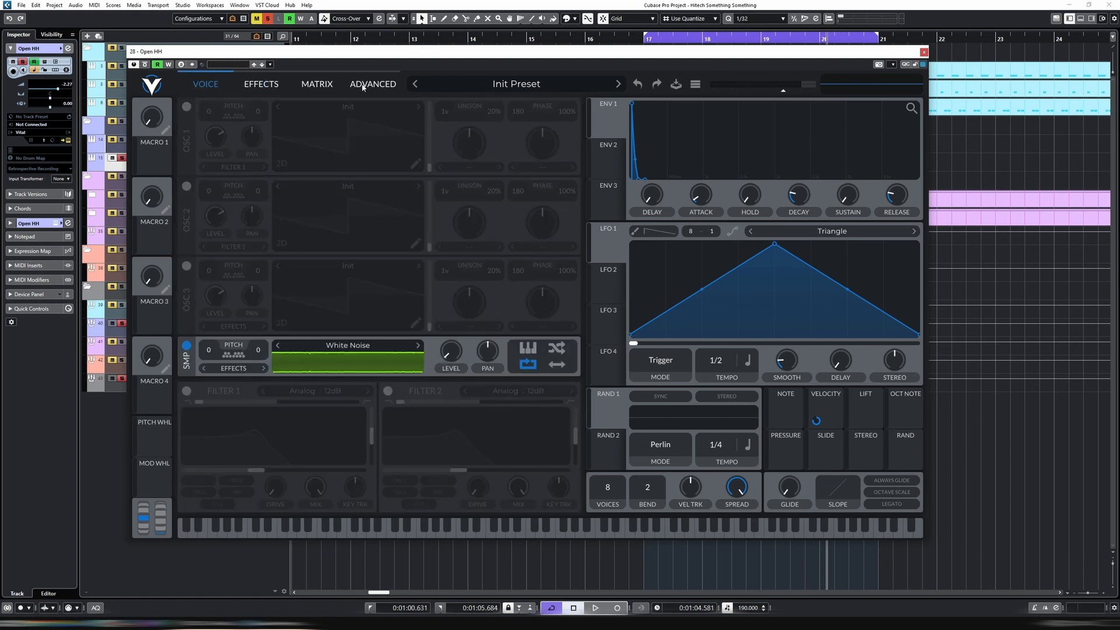
{"action": "key", "text": "space"}
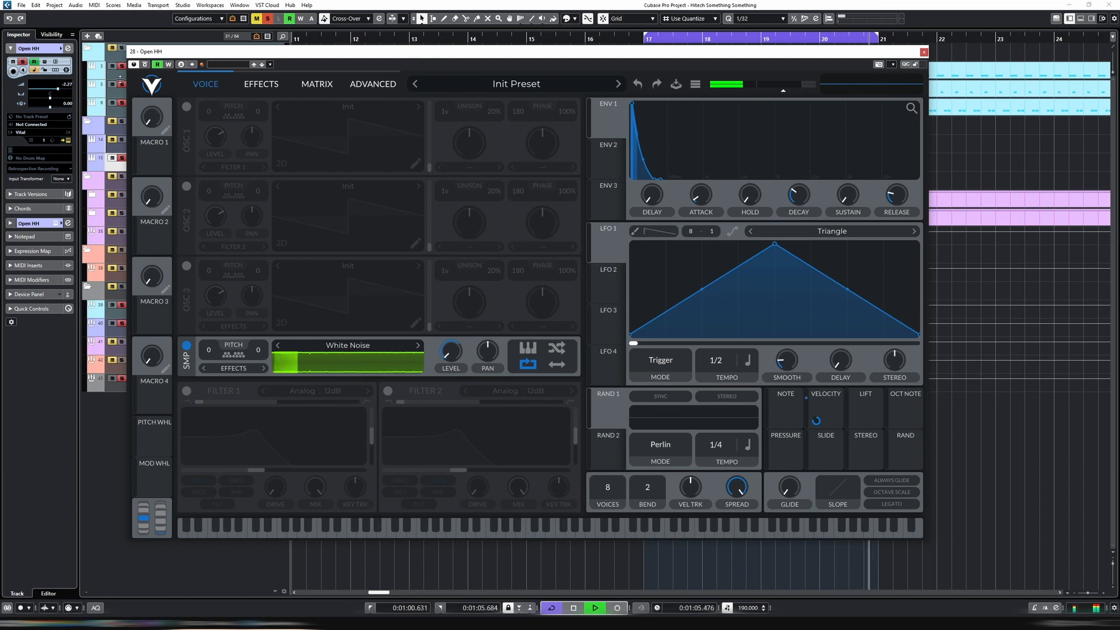
Step: Turn off the Open HH patch's Chorus, boost the Equalizer's middle band, and set Voices to 1 with no spread
{"action": "left_click", "coordinate": [261, 84]}
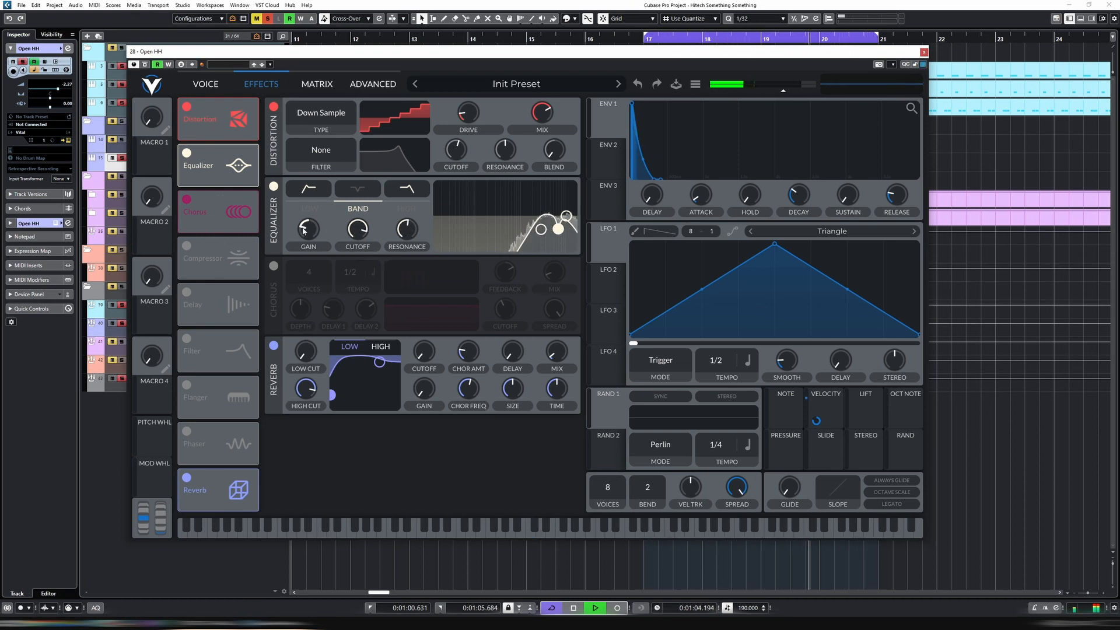
{"action": "left_click", "coordinate": [206, 85]}
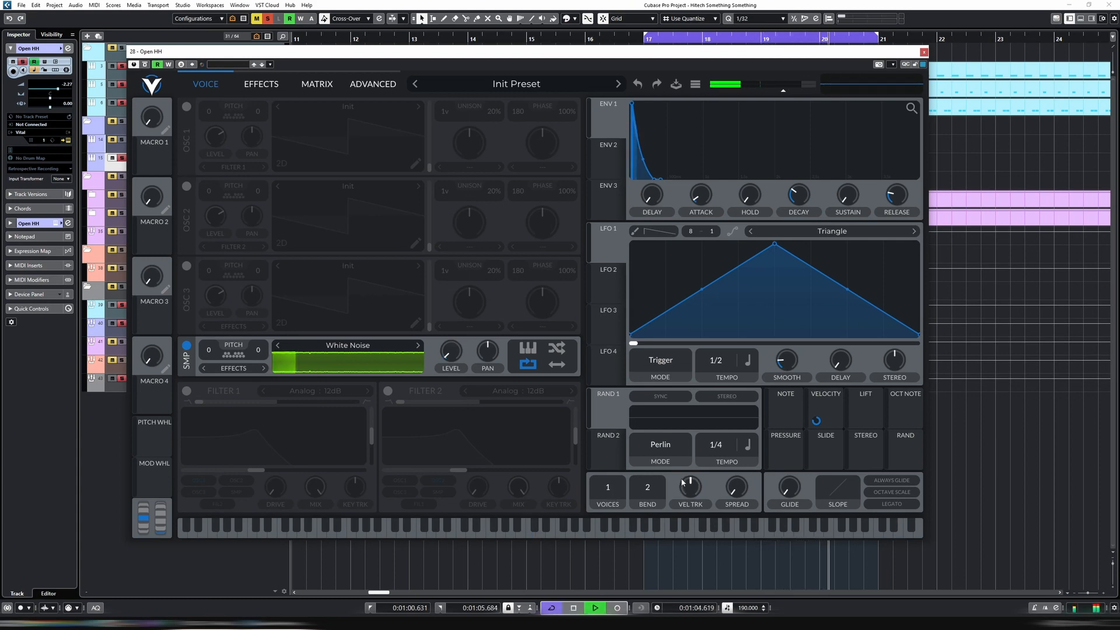
{"action": "key", "text": "space"}
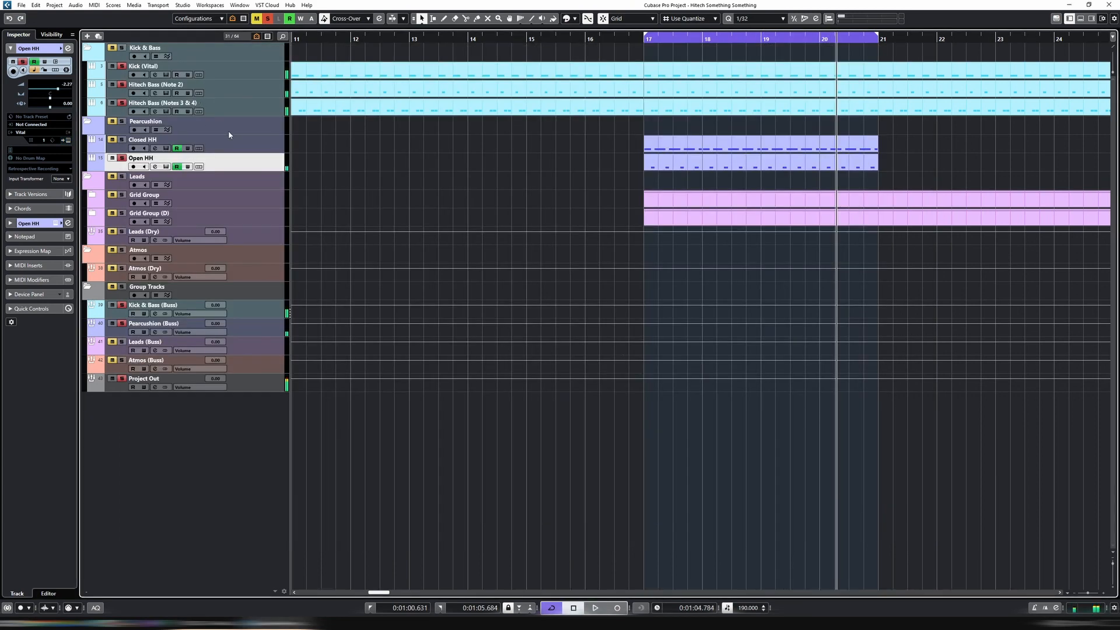
Step: Set the Closed HH track's Vital patch to 1 voice, close the instrument and clear the solos
{"action": "left_click", "coordinate": [269, 147]}
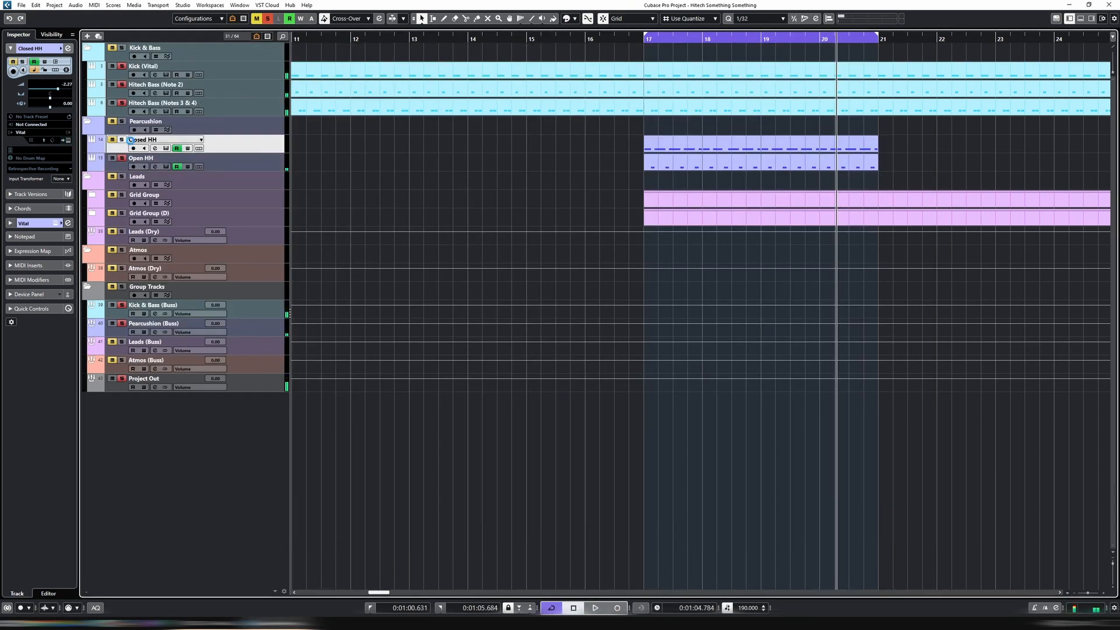
{"action": "left_click", "coordinate": [166, 148]}
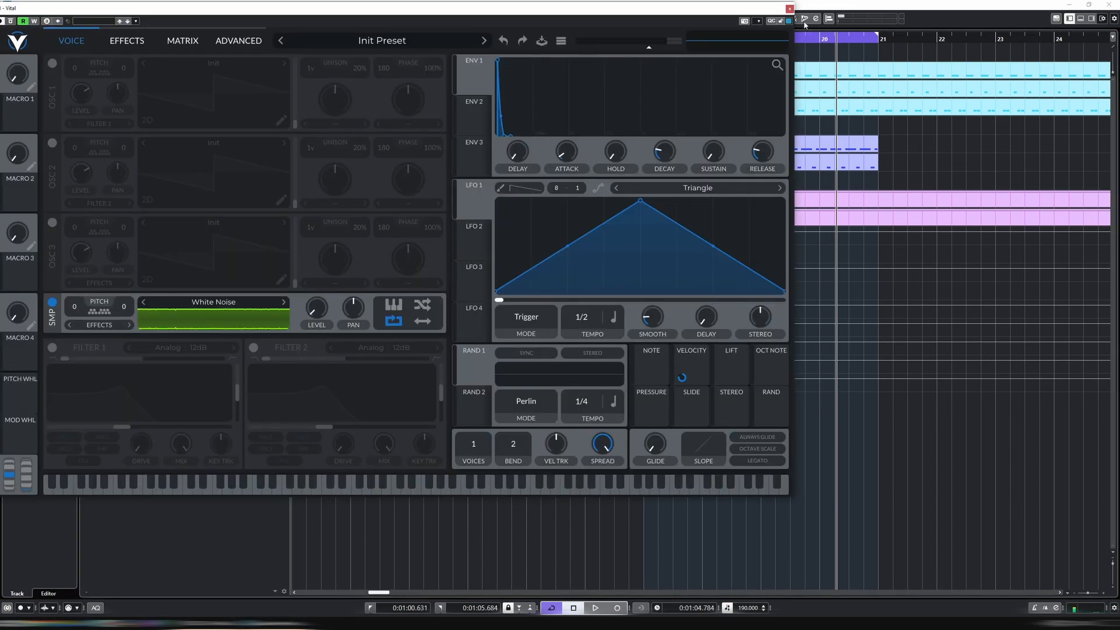
{"action": "left_click", "coordinate": [790, 10]}
{"action": "left_click", "coordinate": [166, 148]}
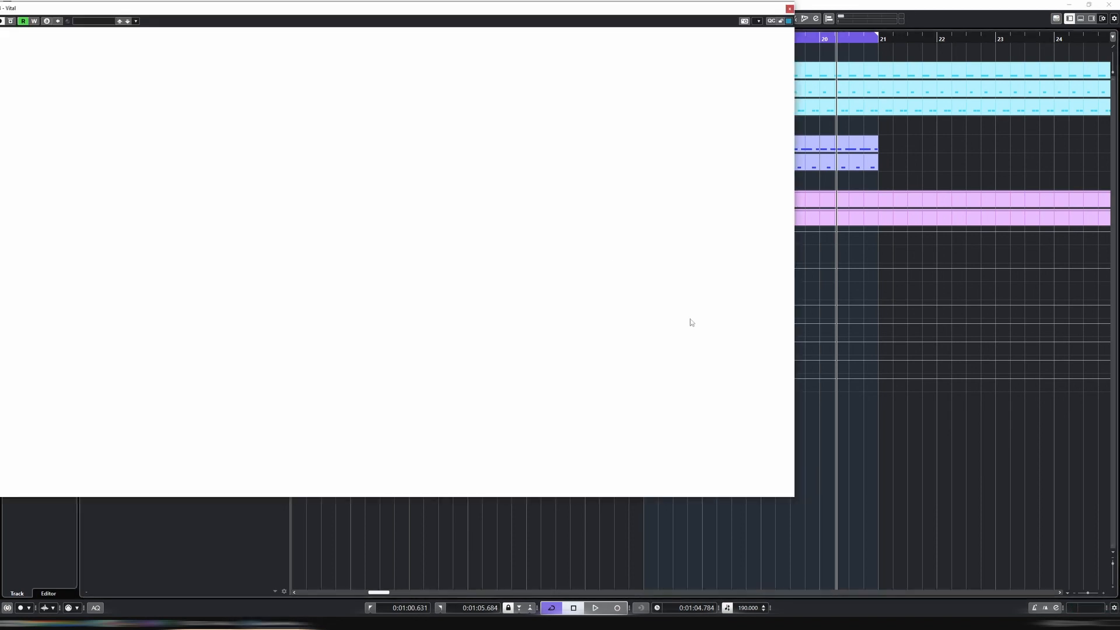
{"action": "left_click", "coordinate": [669, 521]}
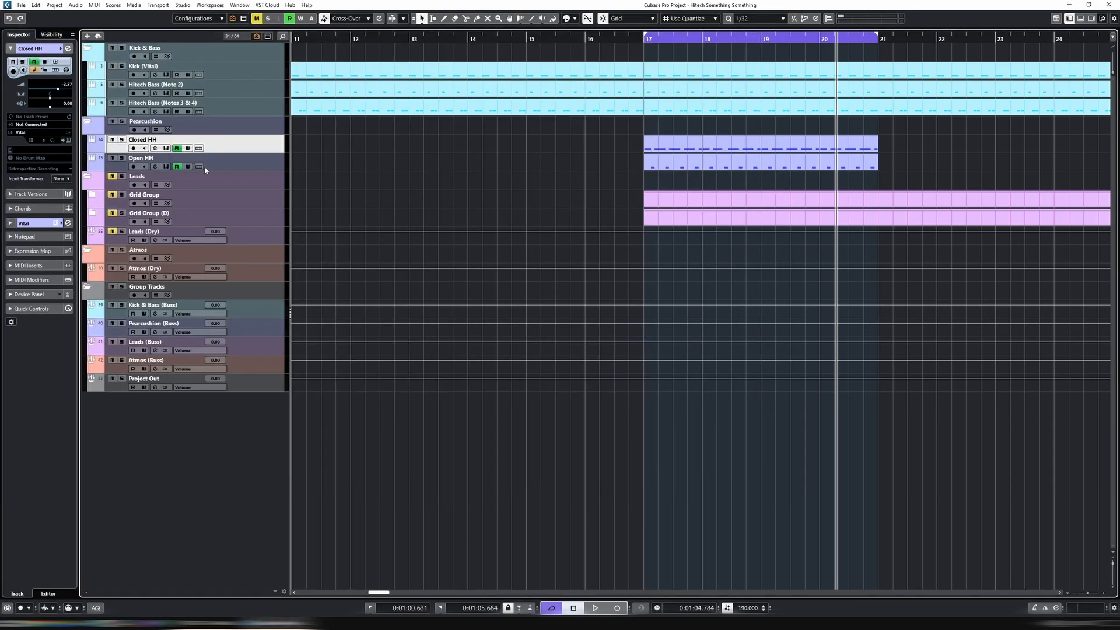
Step: Play the looped bars 17 to 20 and listen to both hi-hats together with the kick and bass
{"action": "key", "text": "space"}
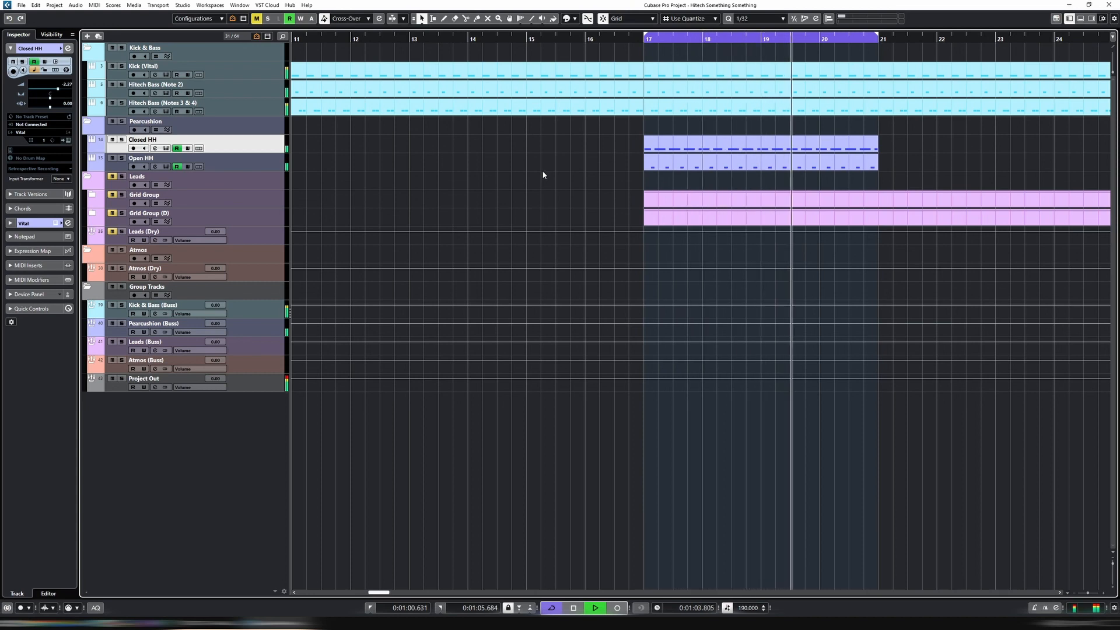
{"action": "key", "text": "g"}
{"action": "key", "text": "g"}
{"action": "key", "text": "g"}
{"action": "key", "text": "g"}
{"action": "key", "text": "g"}
{"action": "key", "text": "g"}
{"action": "key", "text": "g"}
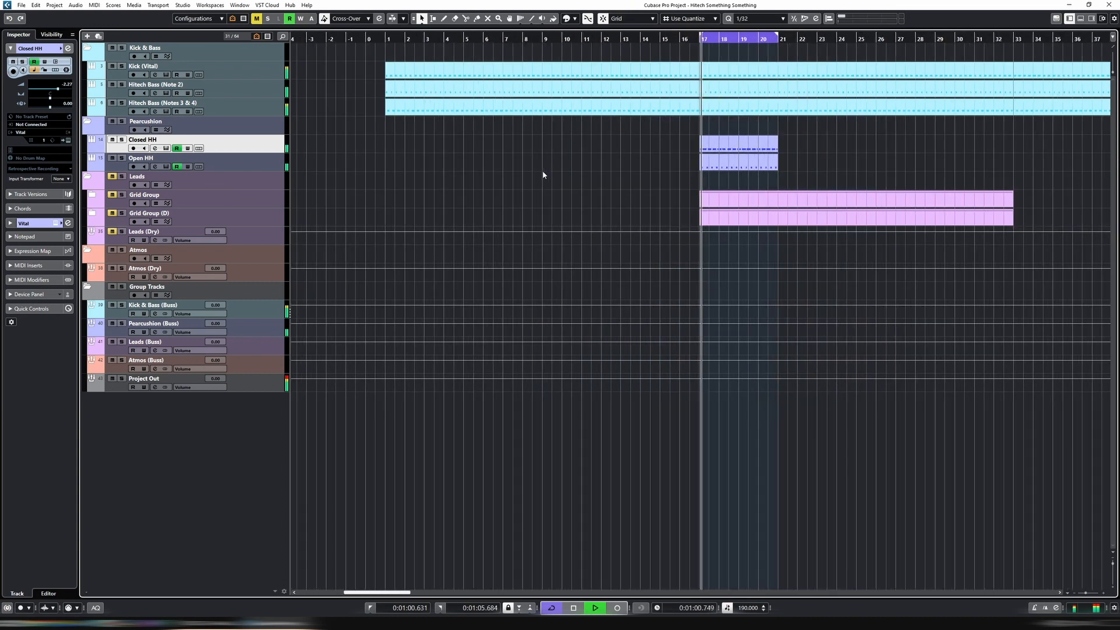
{"action": "key", "text": "g"}
{"action": "key", "text": "g"}
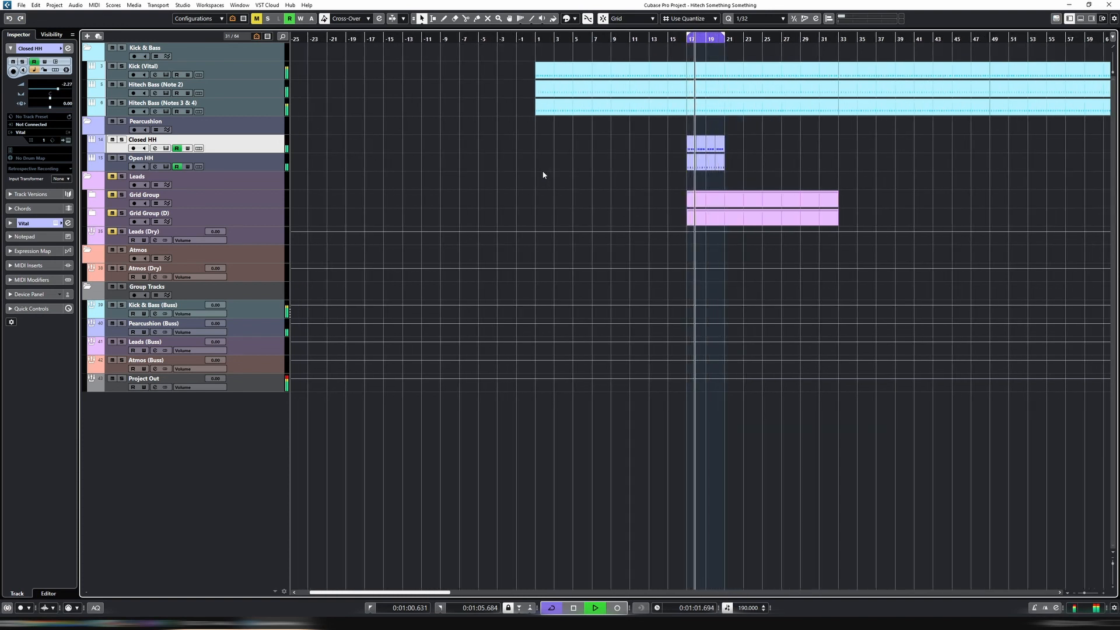
{"action": "key", "text": "space"}
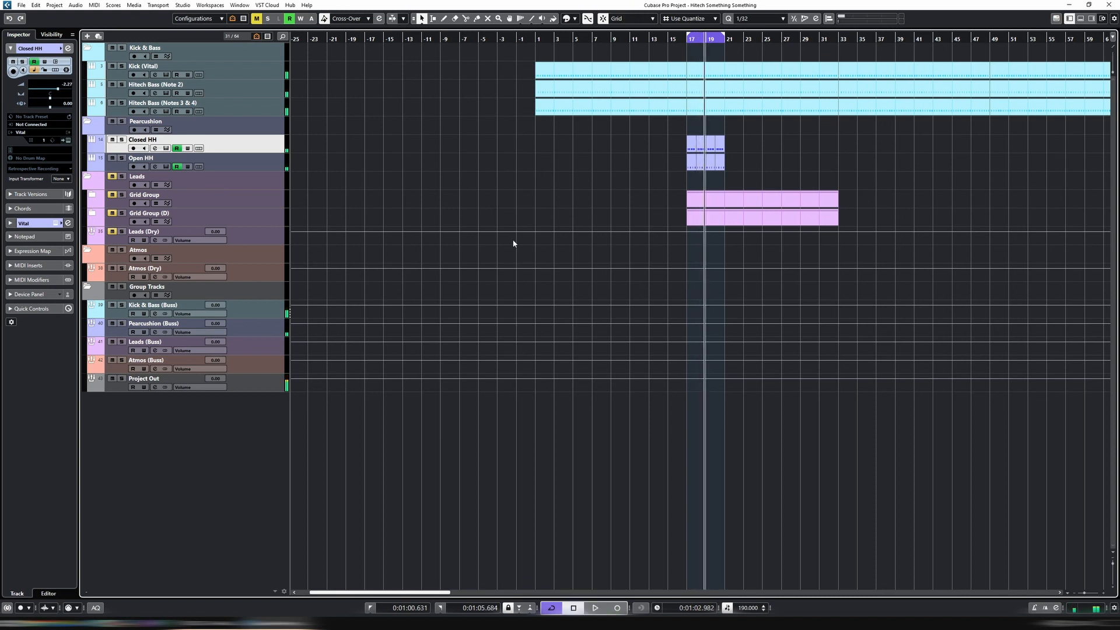
Step: Select all the Closed HH and Open HH parts in bars 17 to 20
{"action": "left_click_drag", "start_coordinate": [641, 144], "coordinate": [798, 181]}
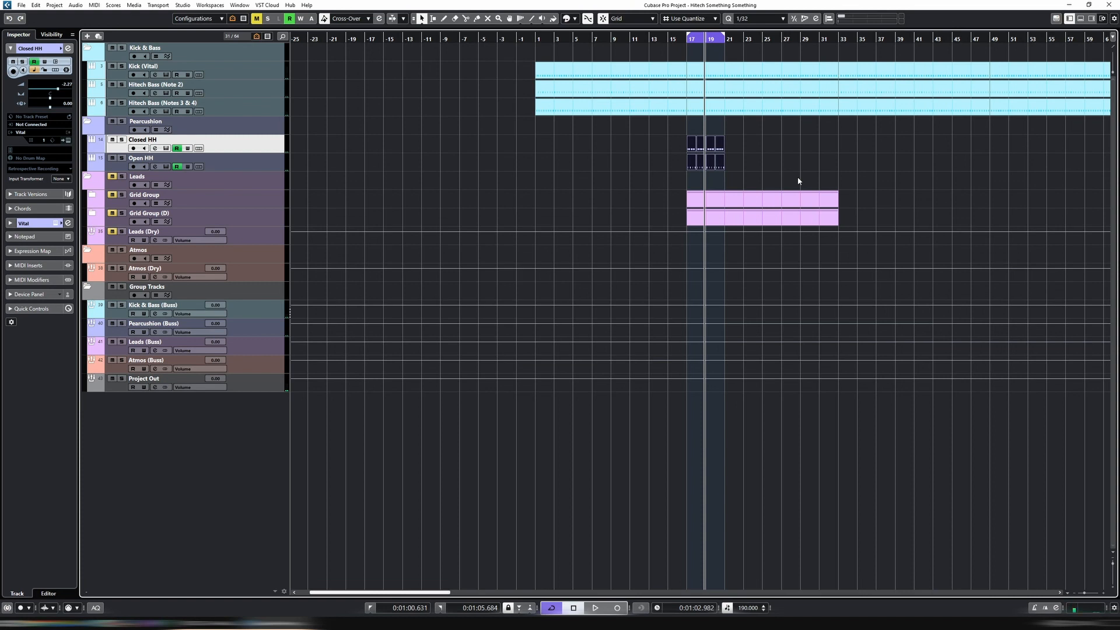
{"action": "key", "text": "g"}
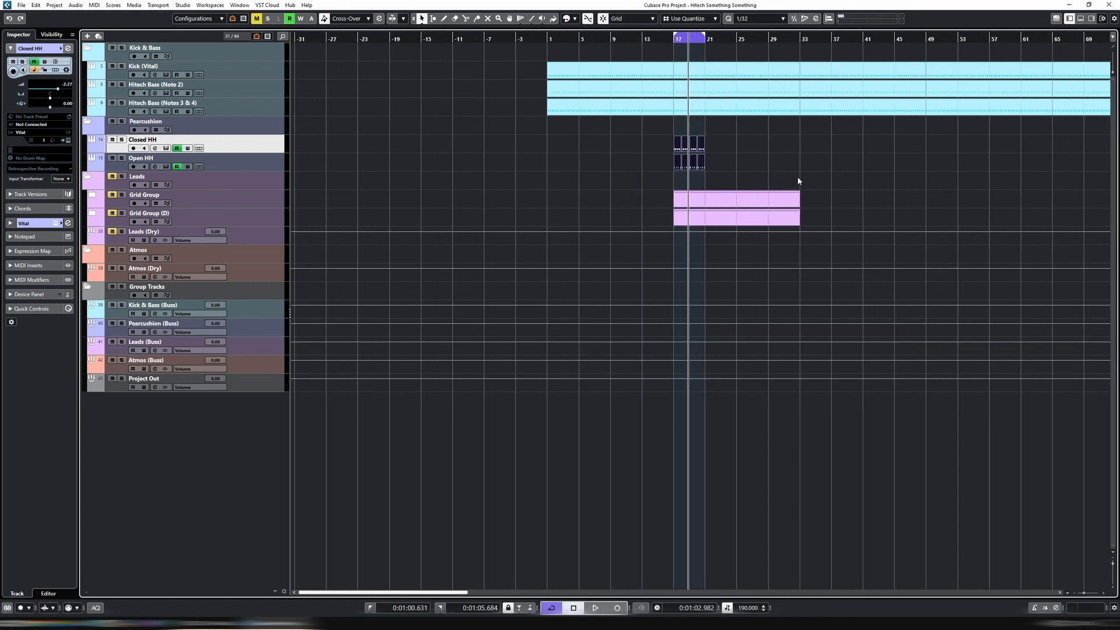